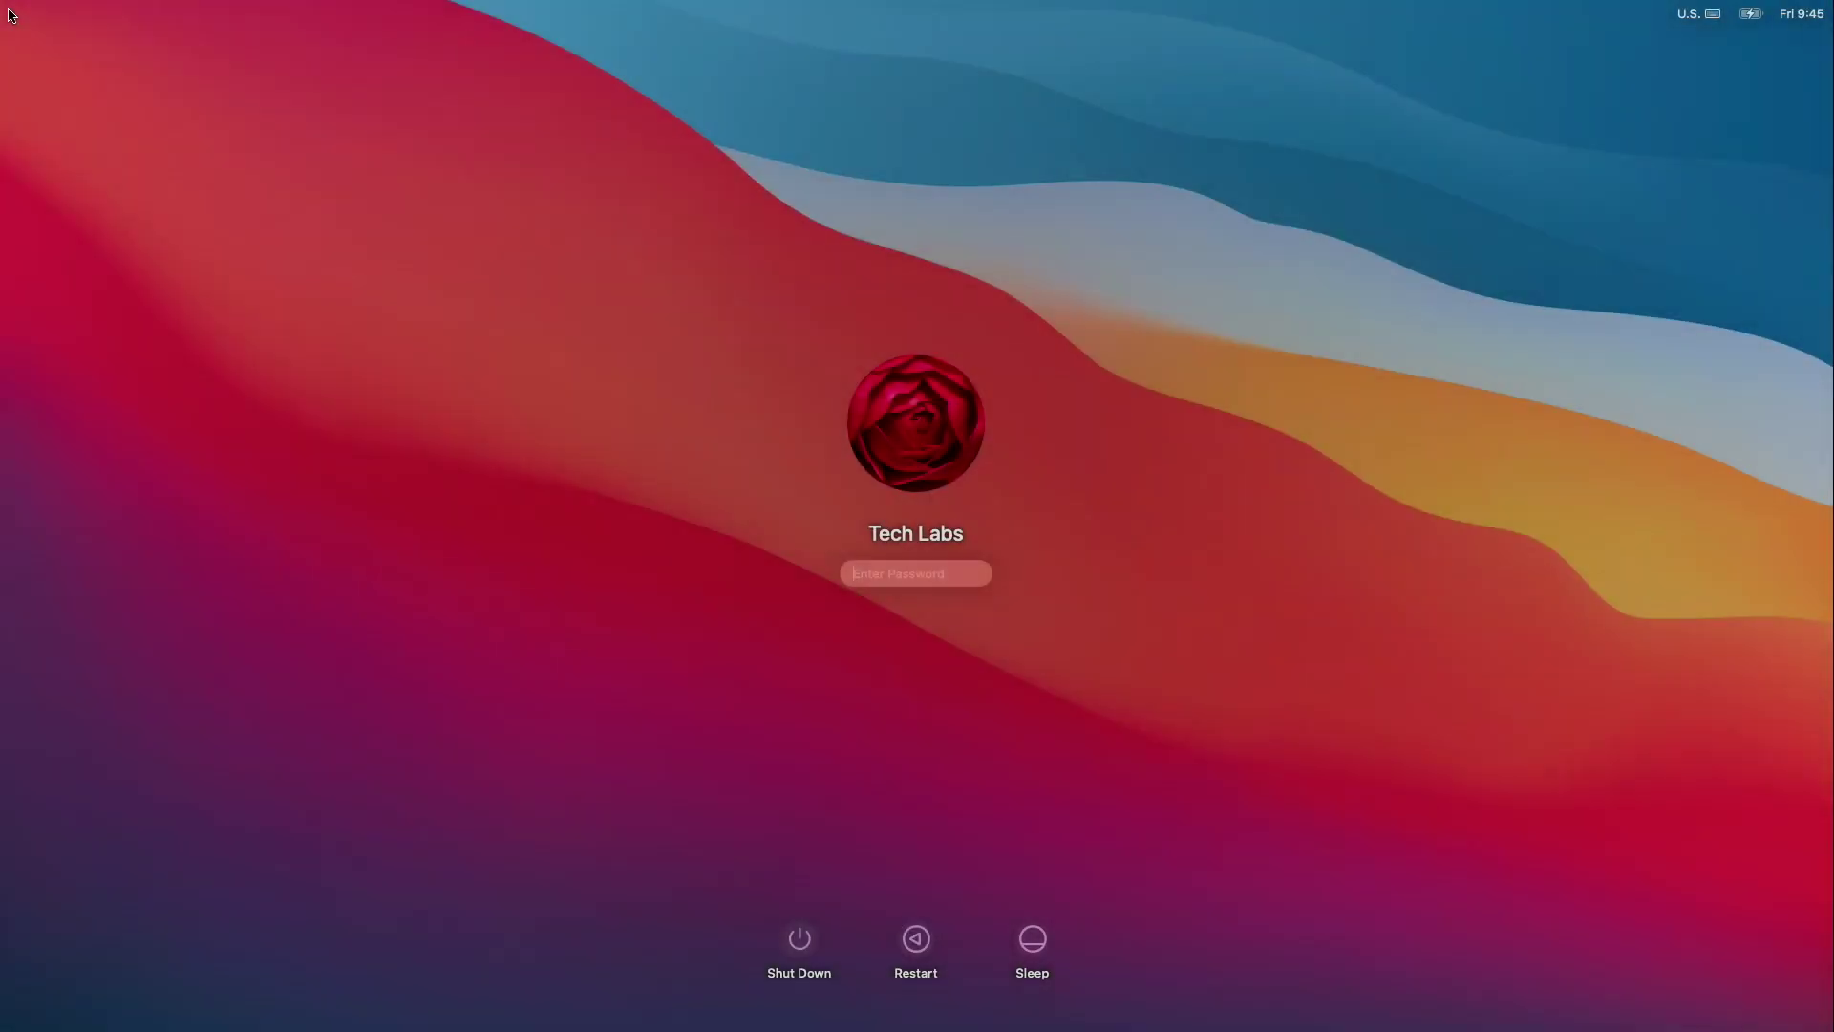
Log in at the macOS login screen with the account password to reach the Big Sur desktop.
{"action": "type", "text": "abcd"}
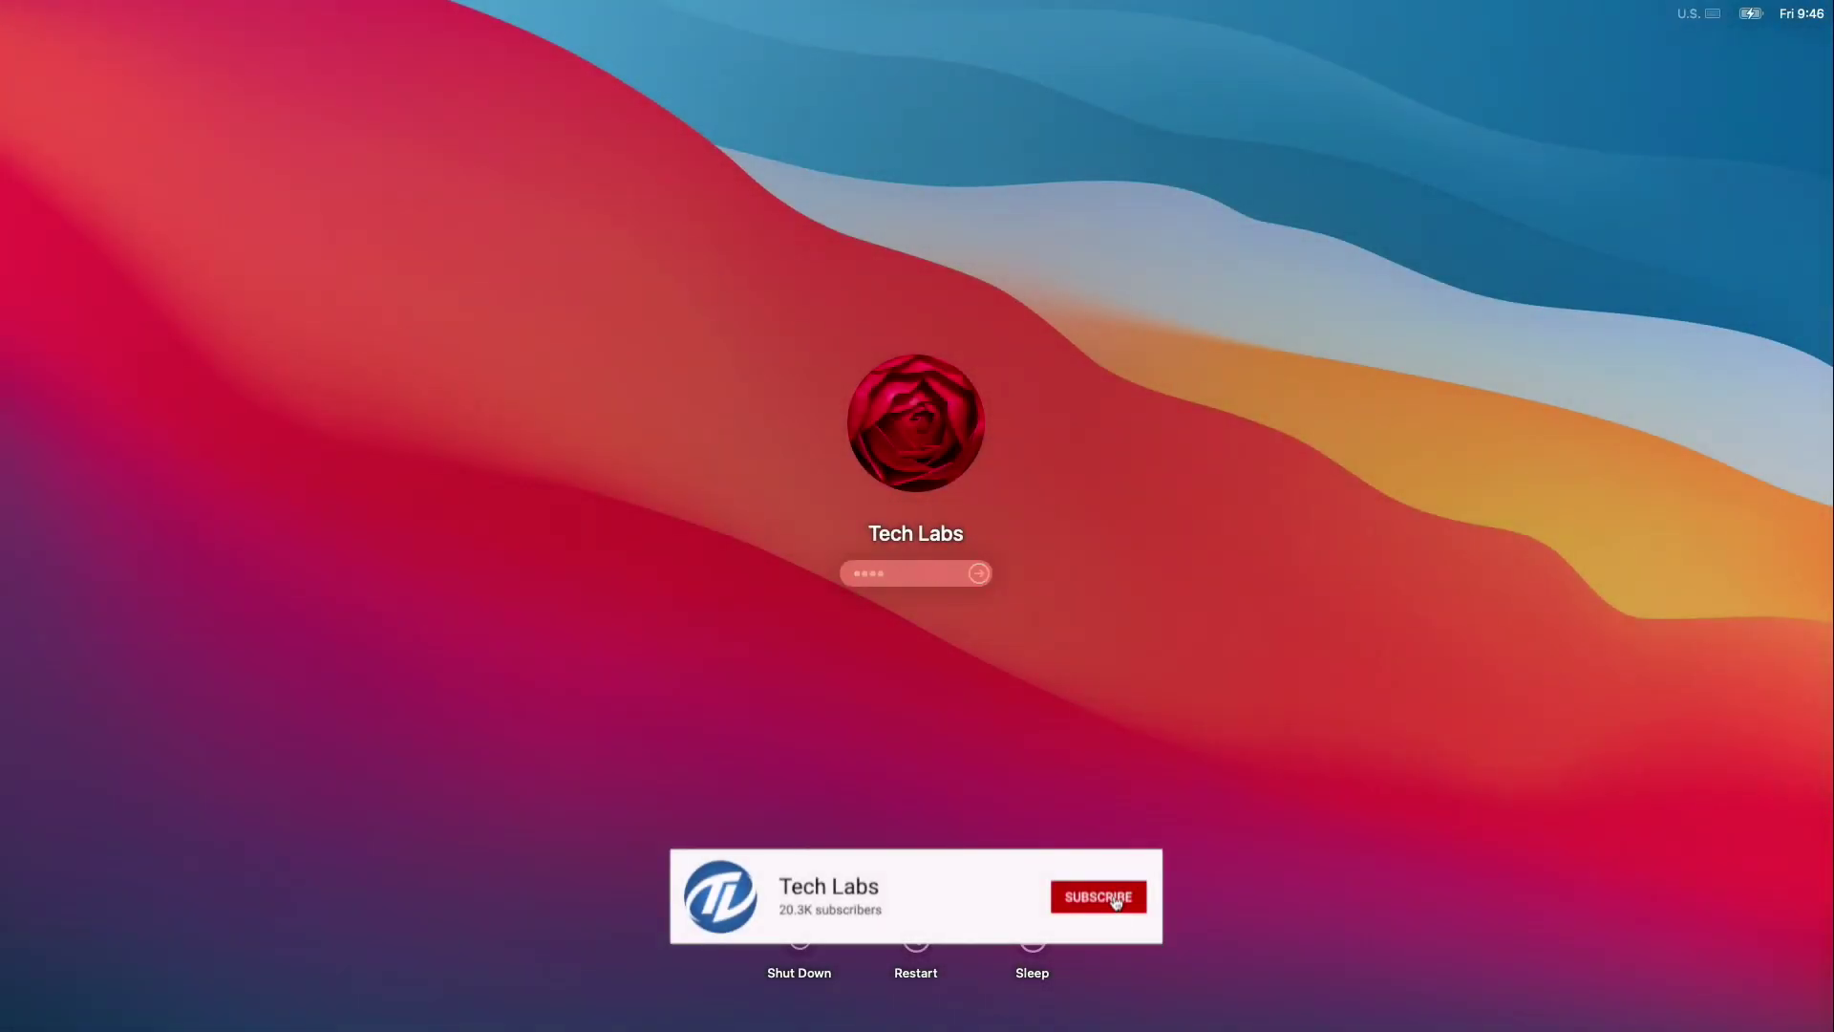
{"action": "key", "text": "Return"}
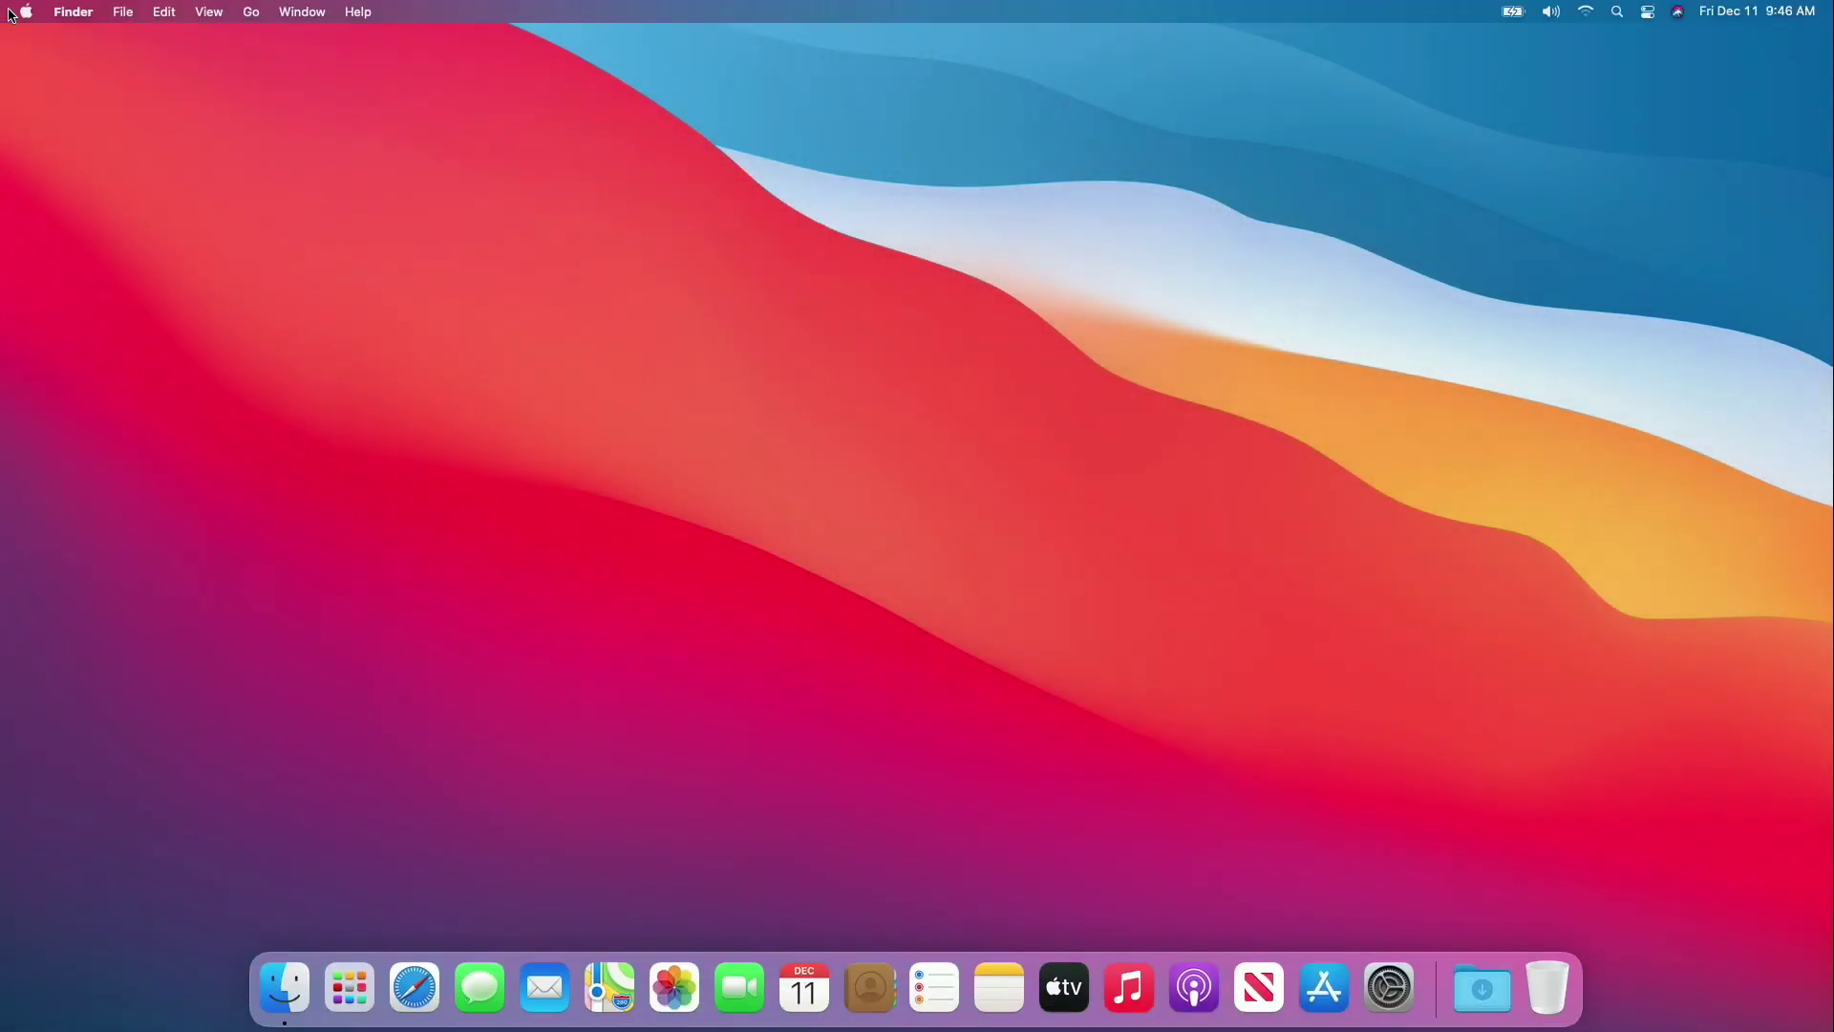
{"action": "left_click", "coordinate": [26, 11]}
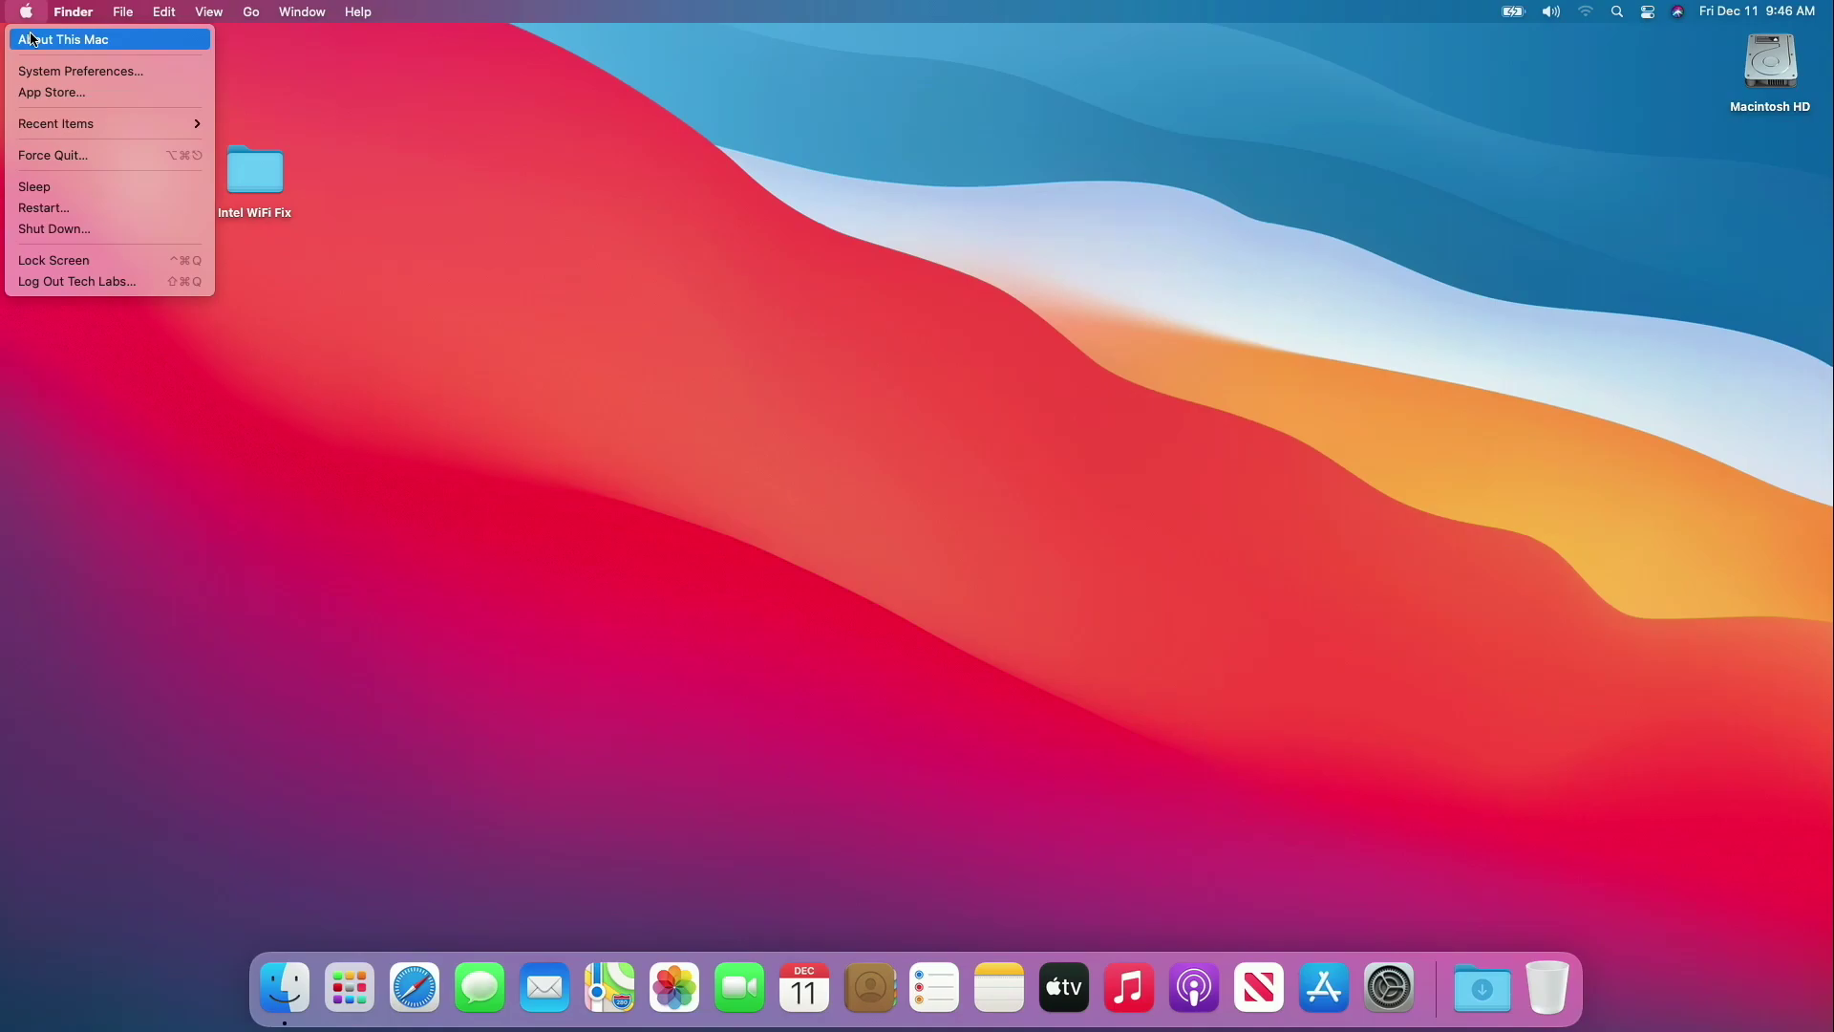
{"action": "left_click", "coordinate": [31, 38]}
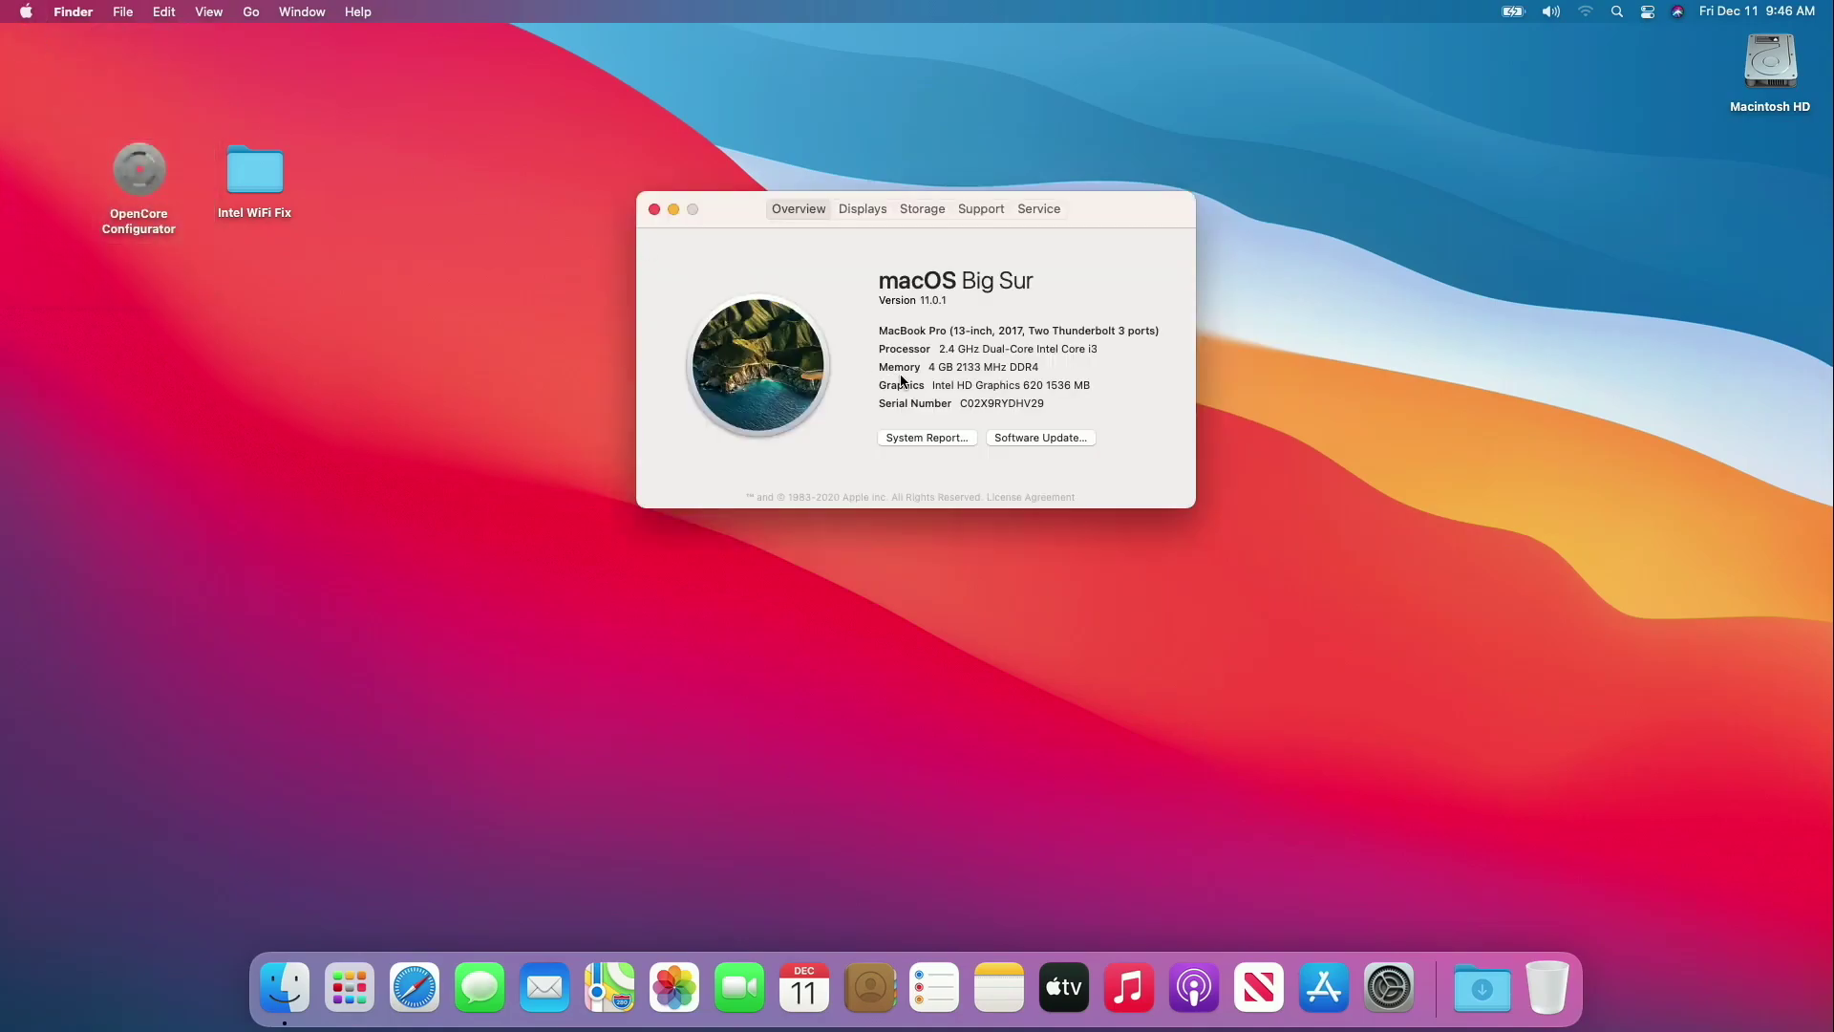
{"action": "left_click", "coordinate": [936, 300]}
{"action": "left_click_drag", "start_coordinate": [991, 300], "coordinate": [919, 301]}
{"action": "left_click", "coordinate": [958, 301]}
{"action": "left_click", "coordinate": [936, 436]}
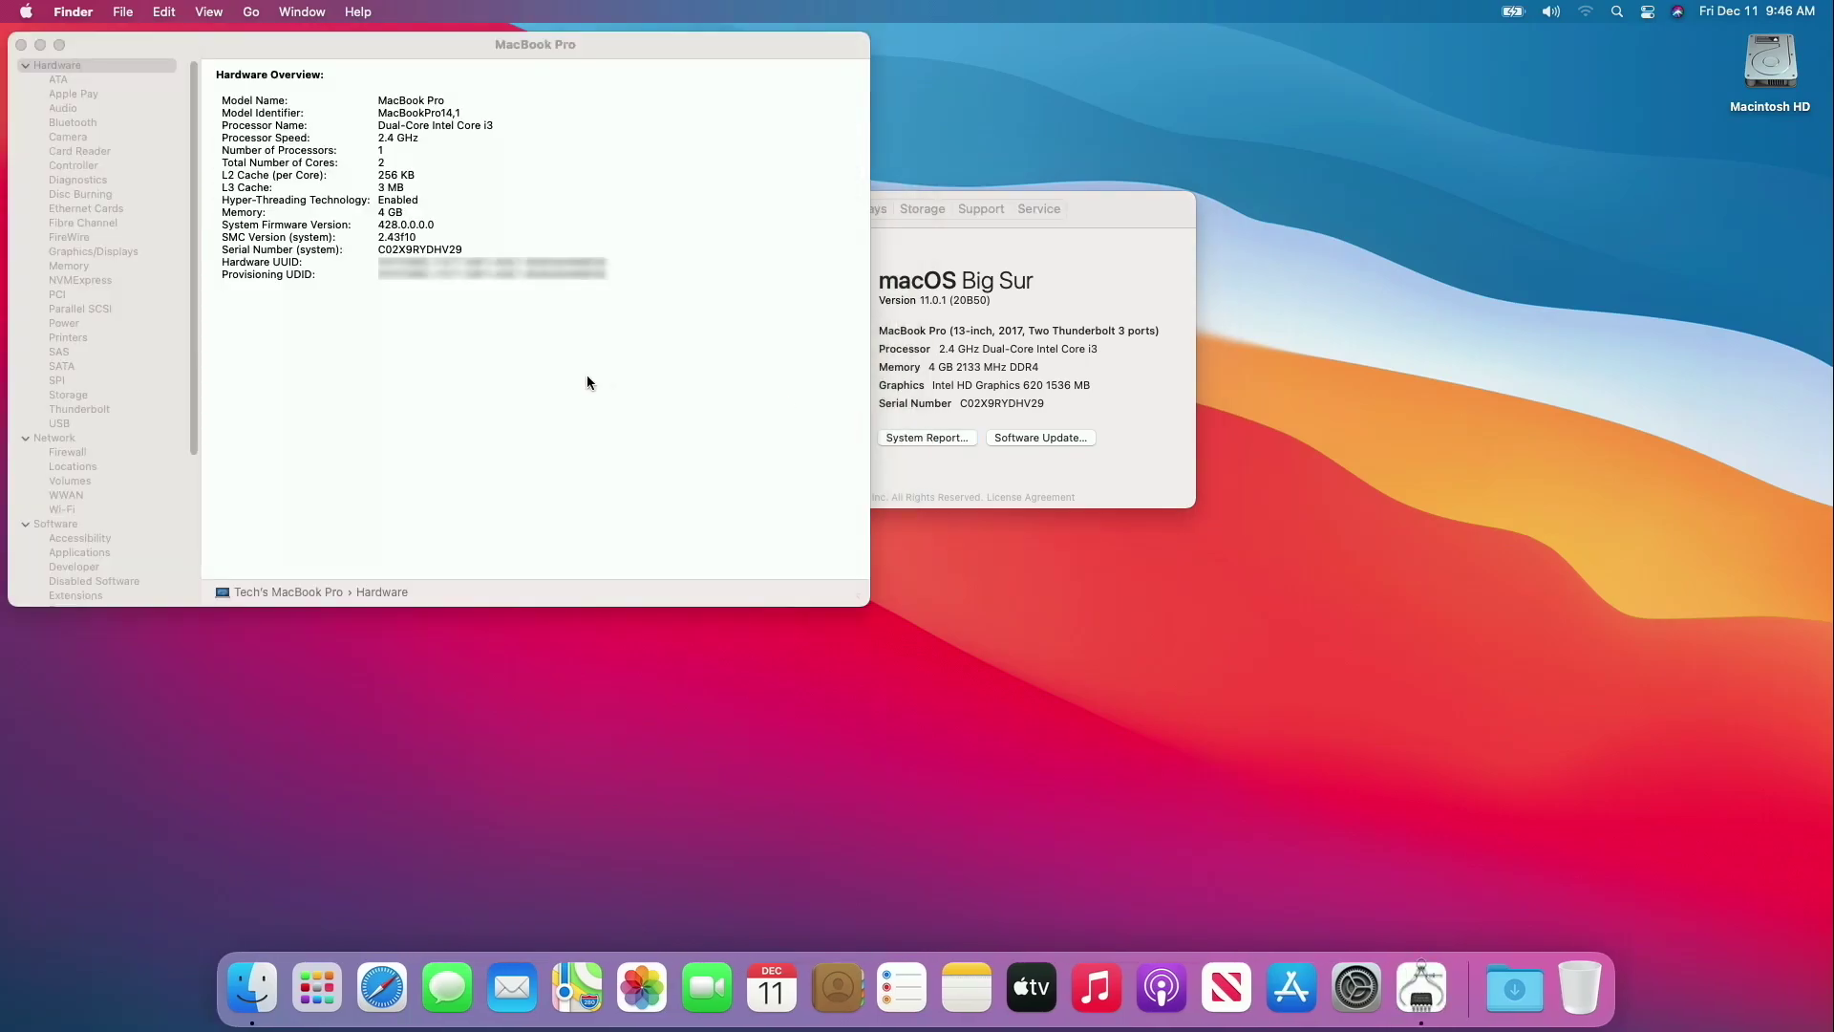
{"action": "left_click", "coordinate": [95, 123]}
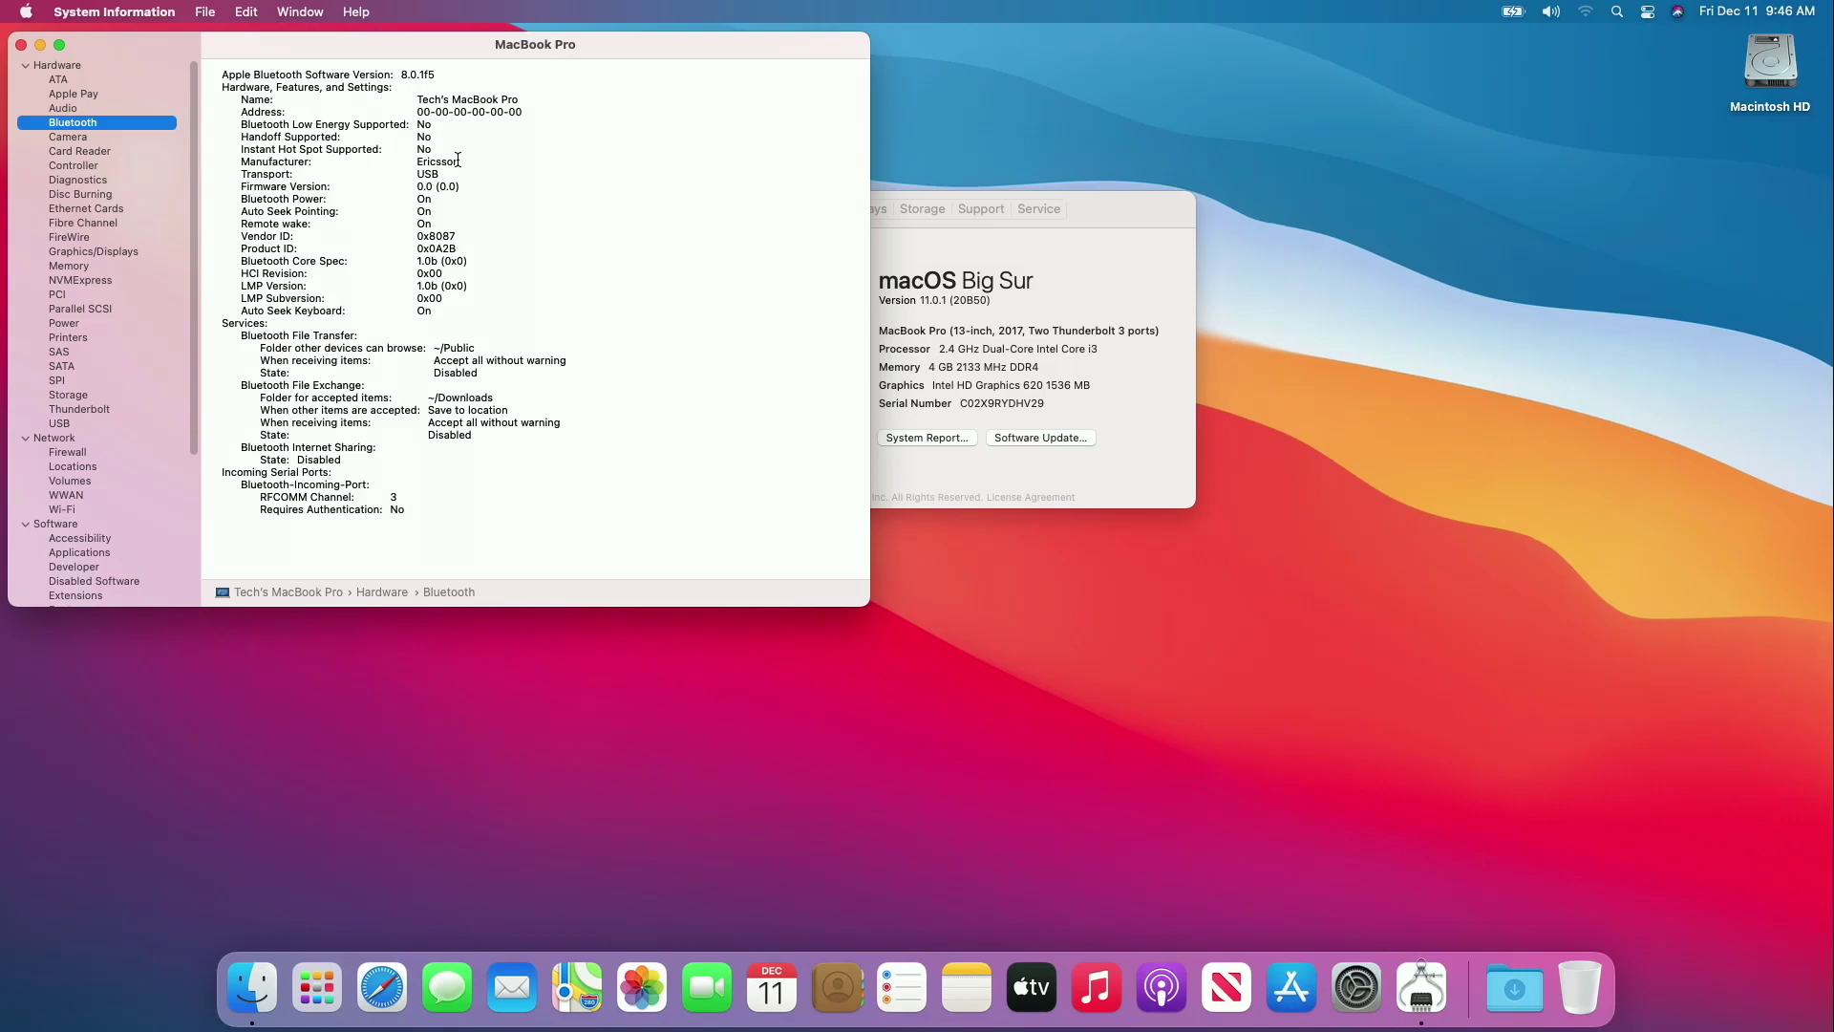
{"action": "left_click", "coordinate": [63, 510]}
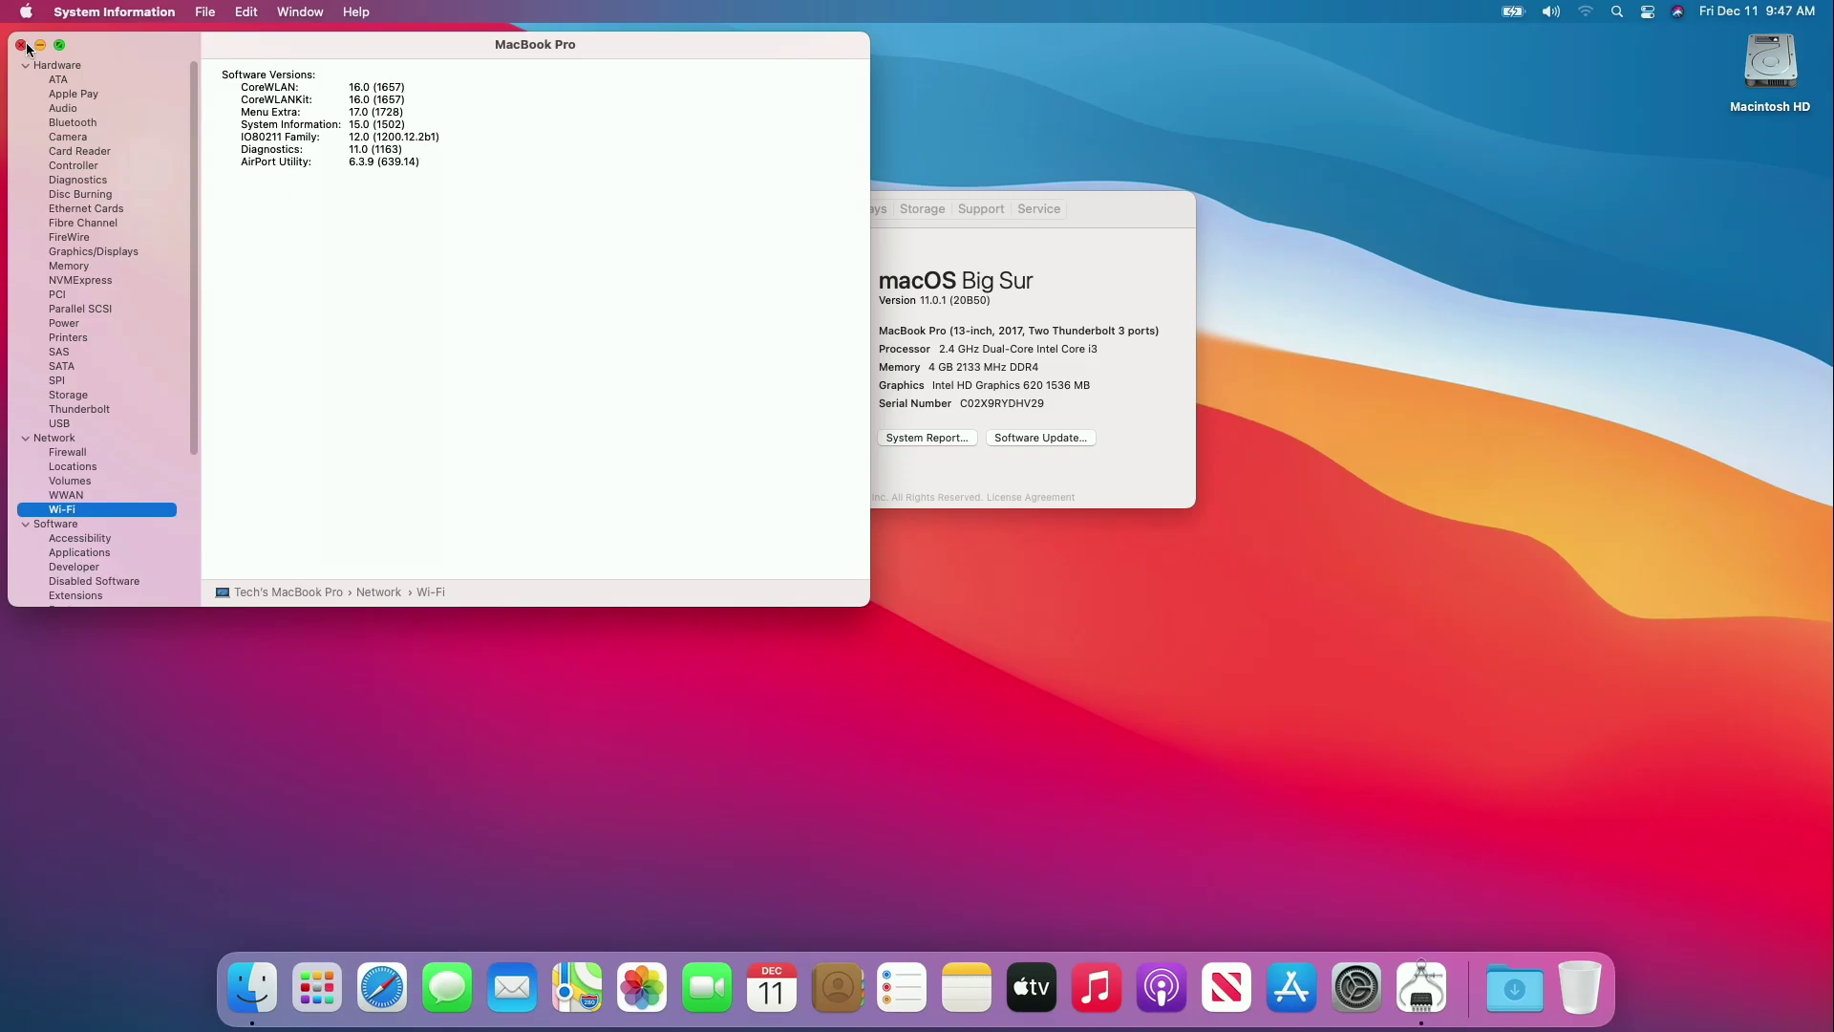
{"action": "left_click", "coordinate": [21, 45]}
{"action": "left_click", "coordinate": [649, 204]}
{"action": "left_click", "coordinate": [1388, 983]}
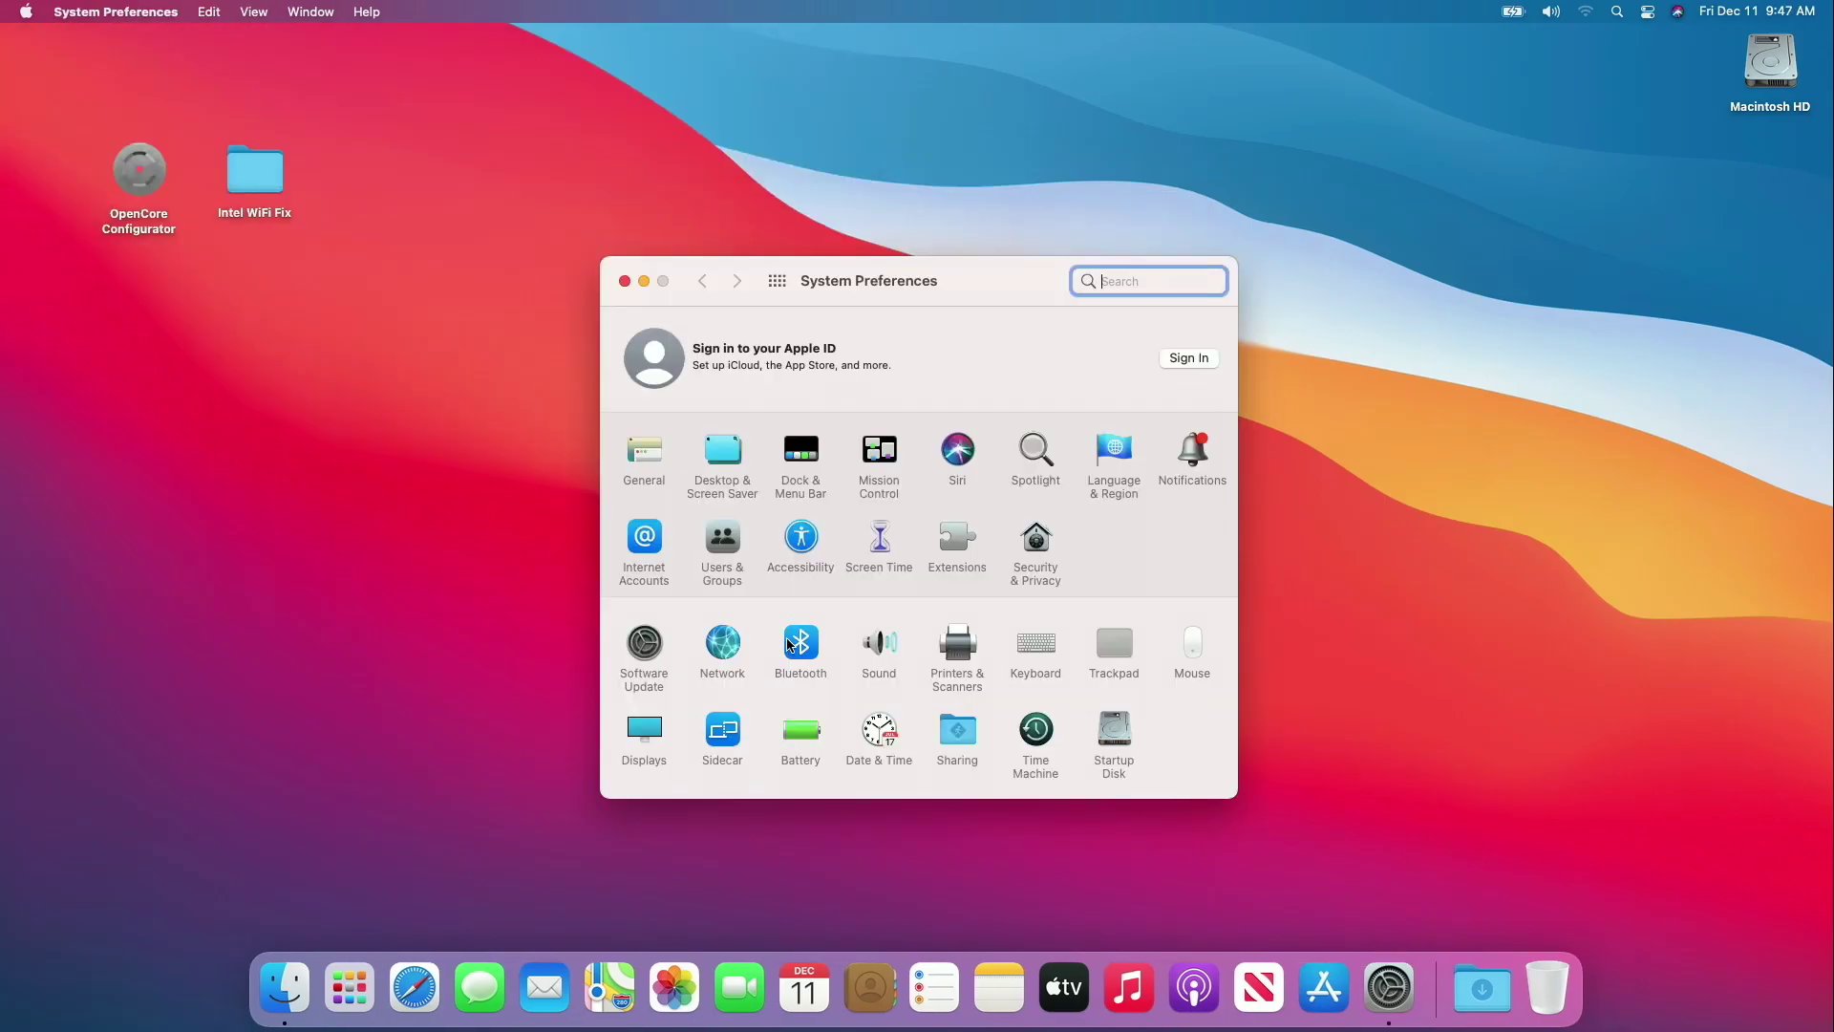
{"action": "left_click", "coordinate": [795, 644]}
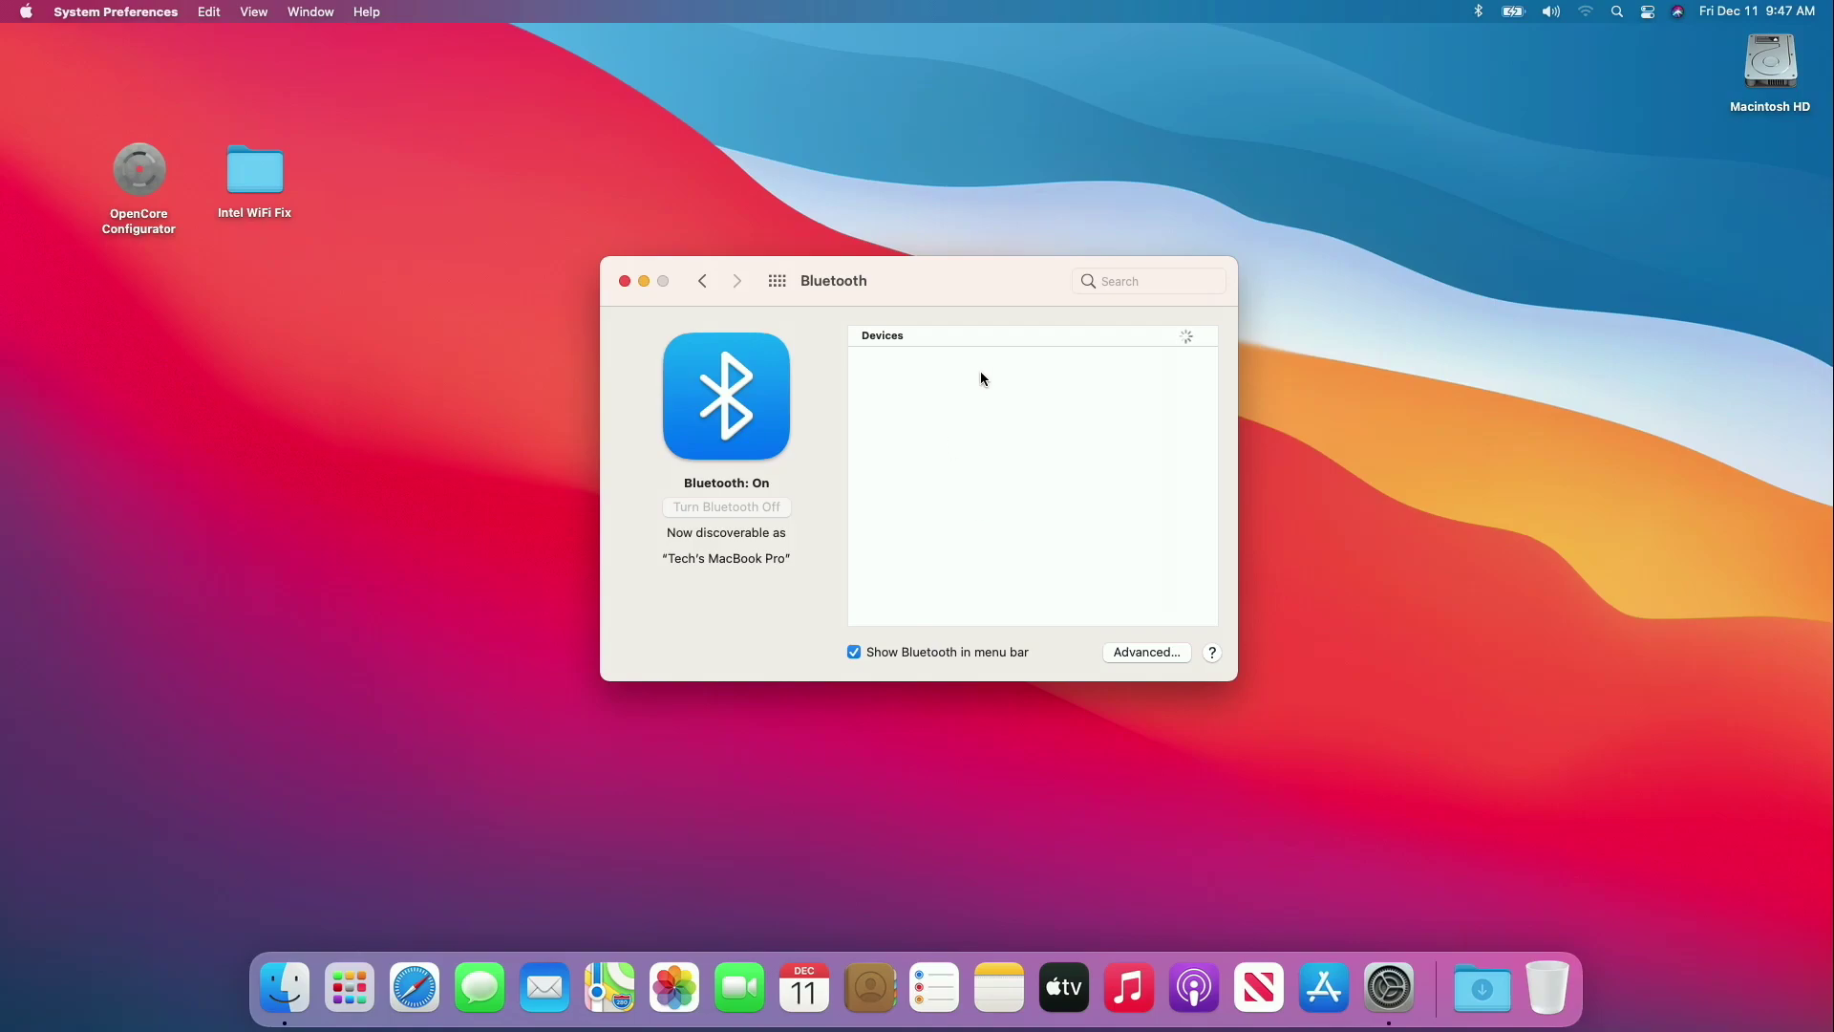
{"action": "left_click", "coordinate": [625, 280]}
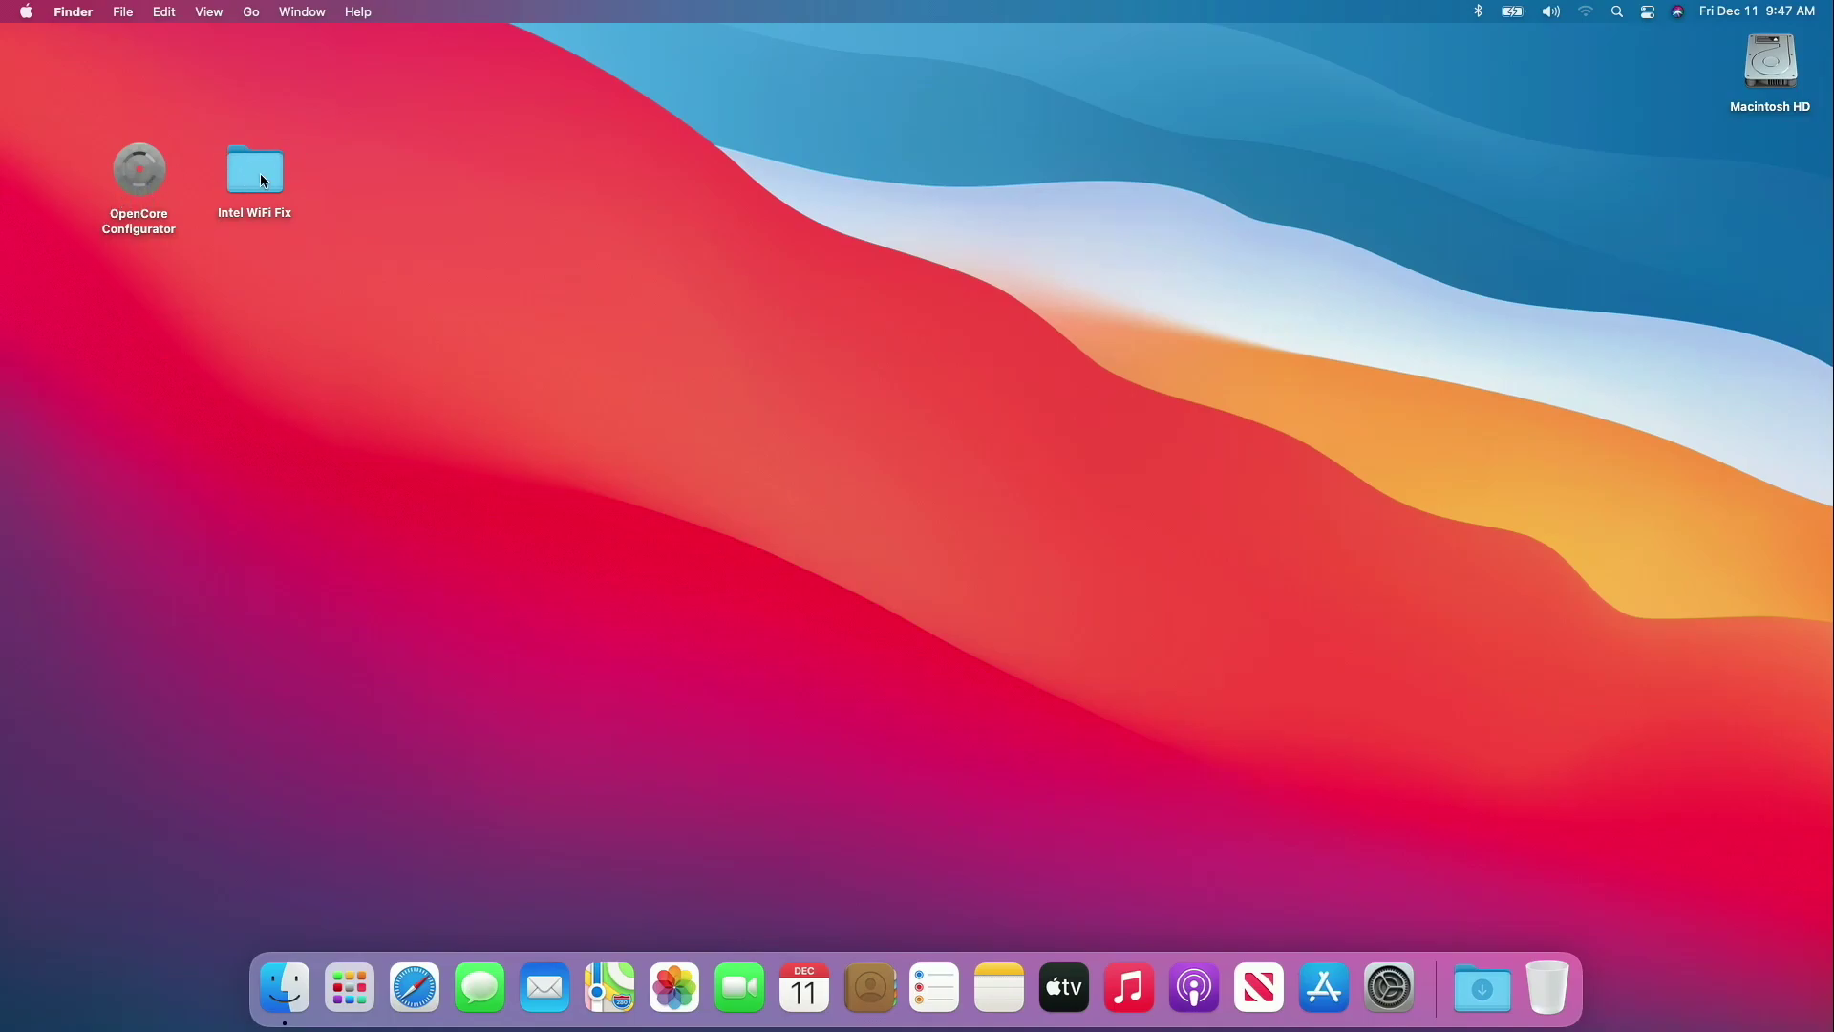
Mount the disk0s1 EFI partition from OpenCore Configurator's menu-bar icon, authorizing with the password.
{"action": "double_click", "coordinate": [132, 235]}
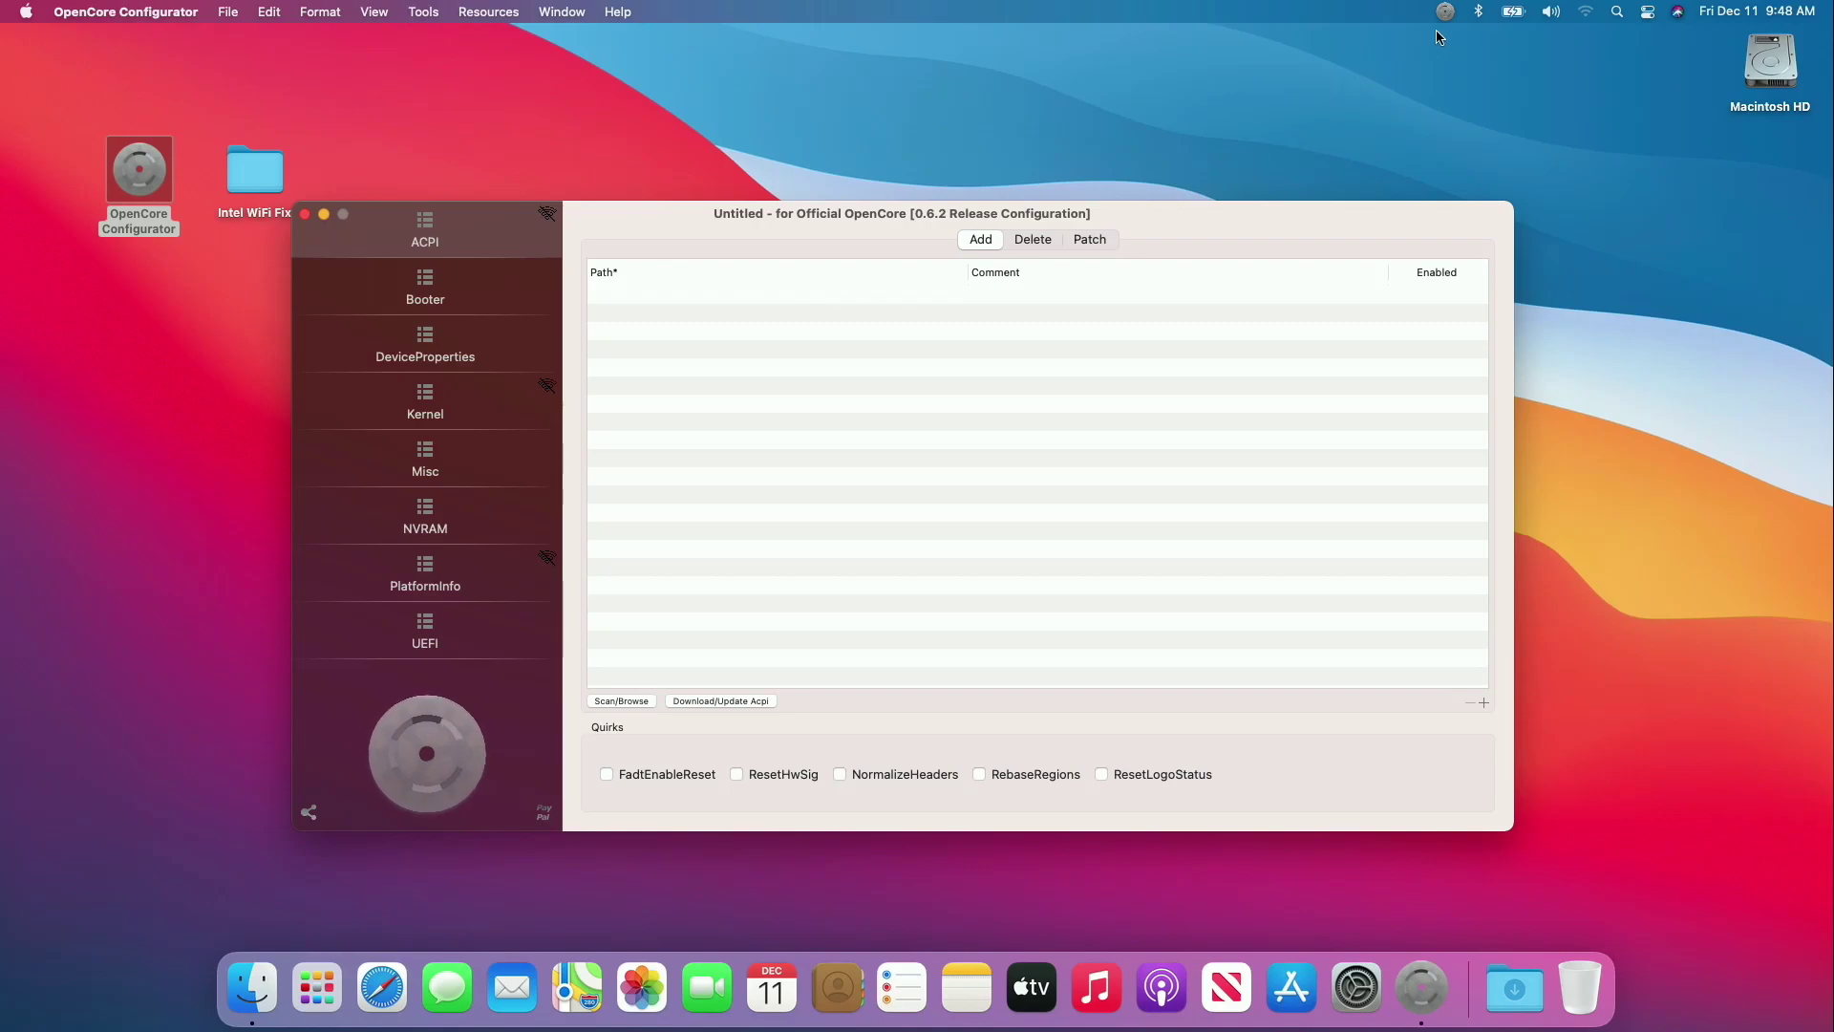
{"action": "left_click", "coordinate": [1443, 10]}
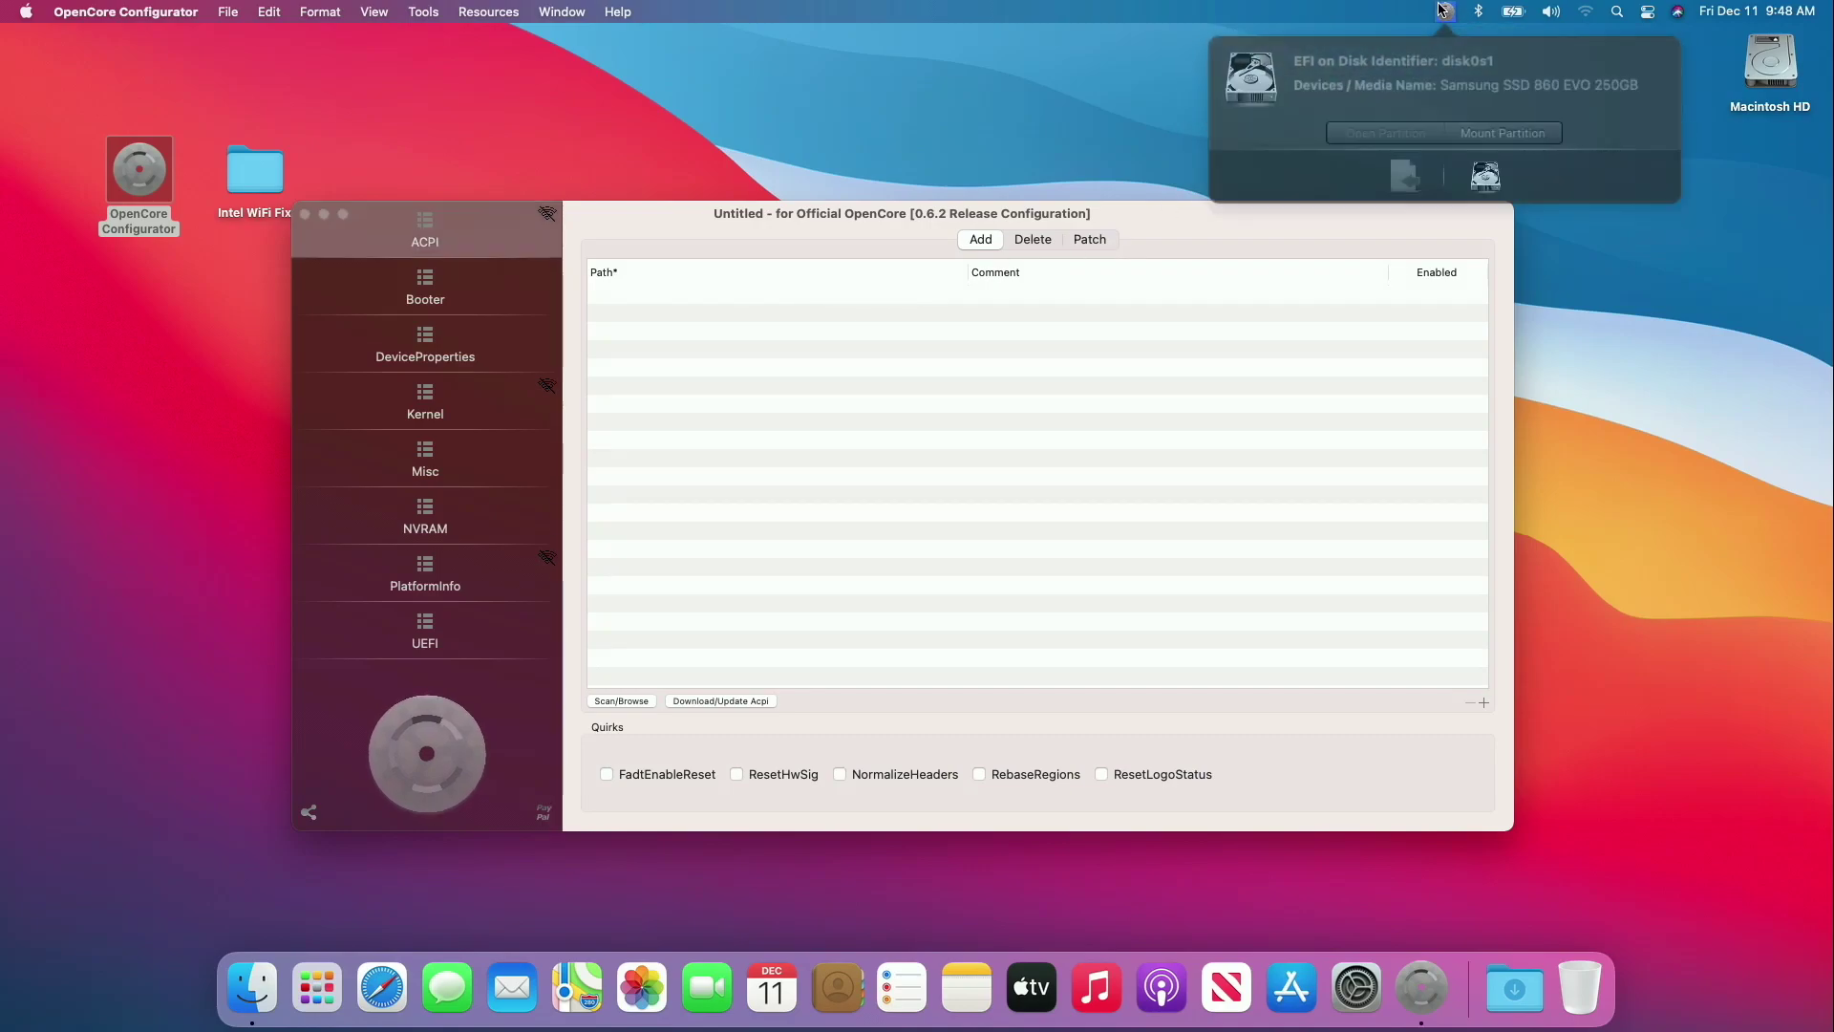
{"action": "left_click", "coordinate": [1495, 125]}
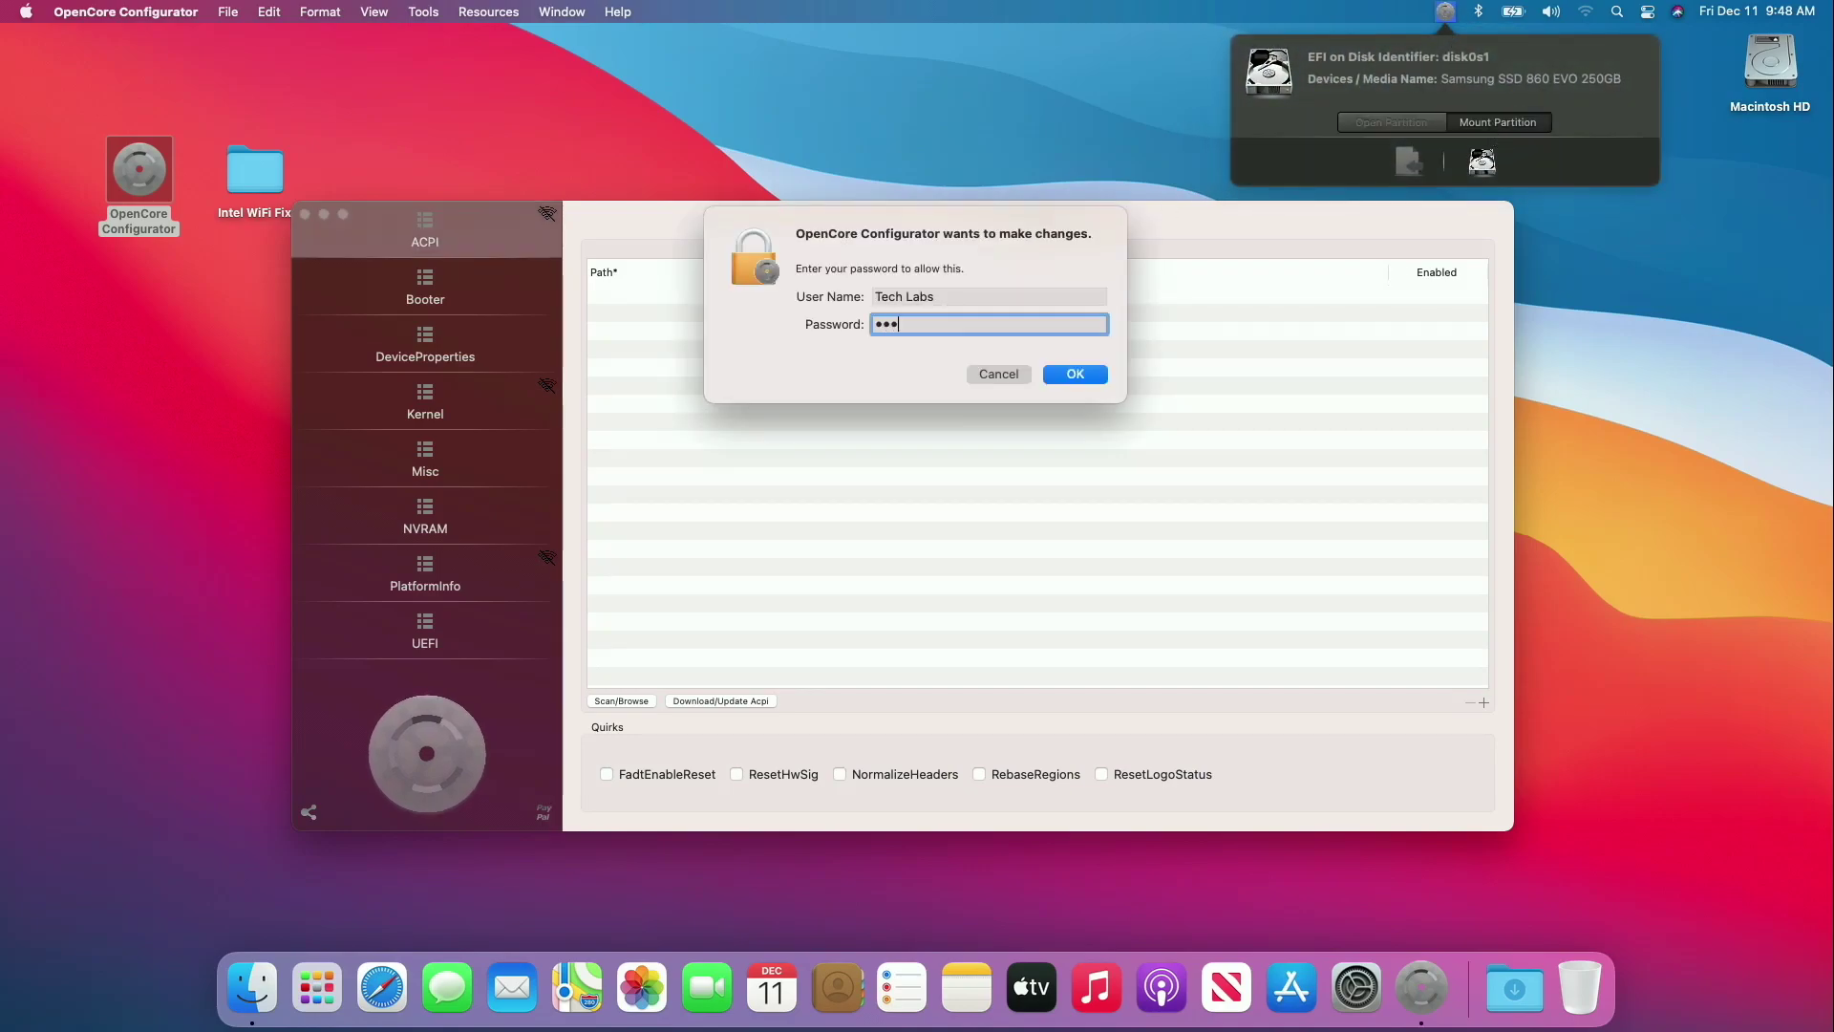
{"action": "key", "text": "Return"}
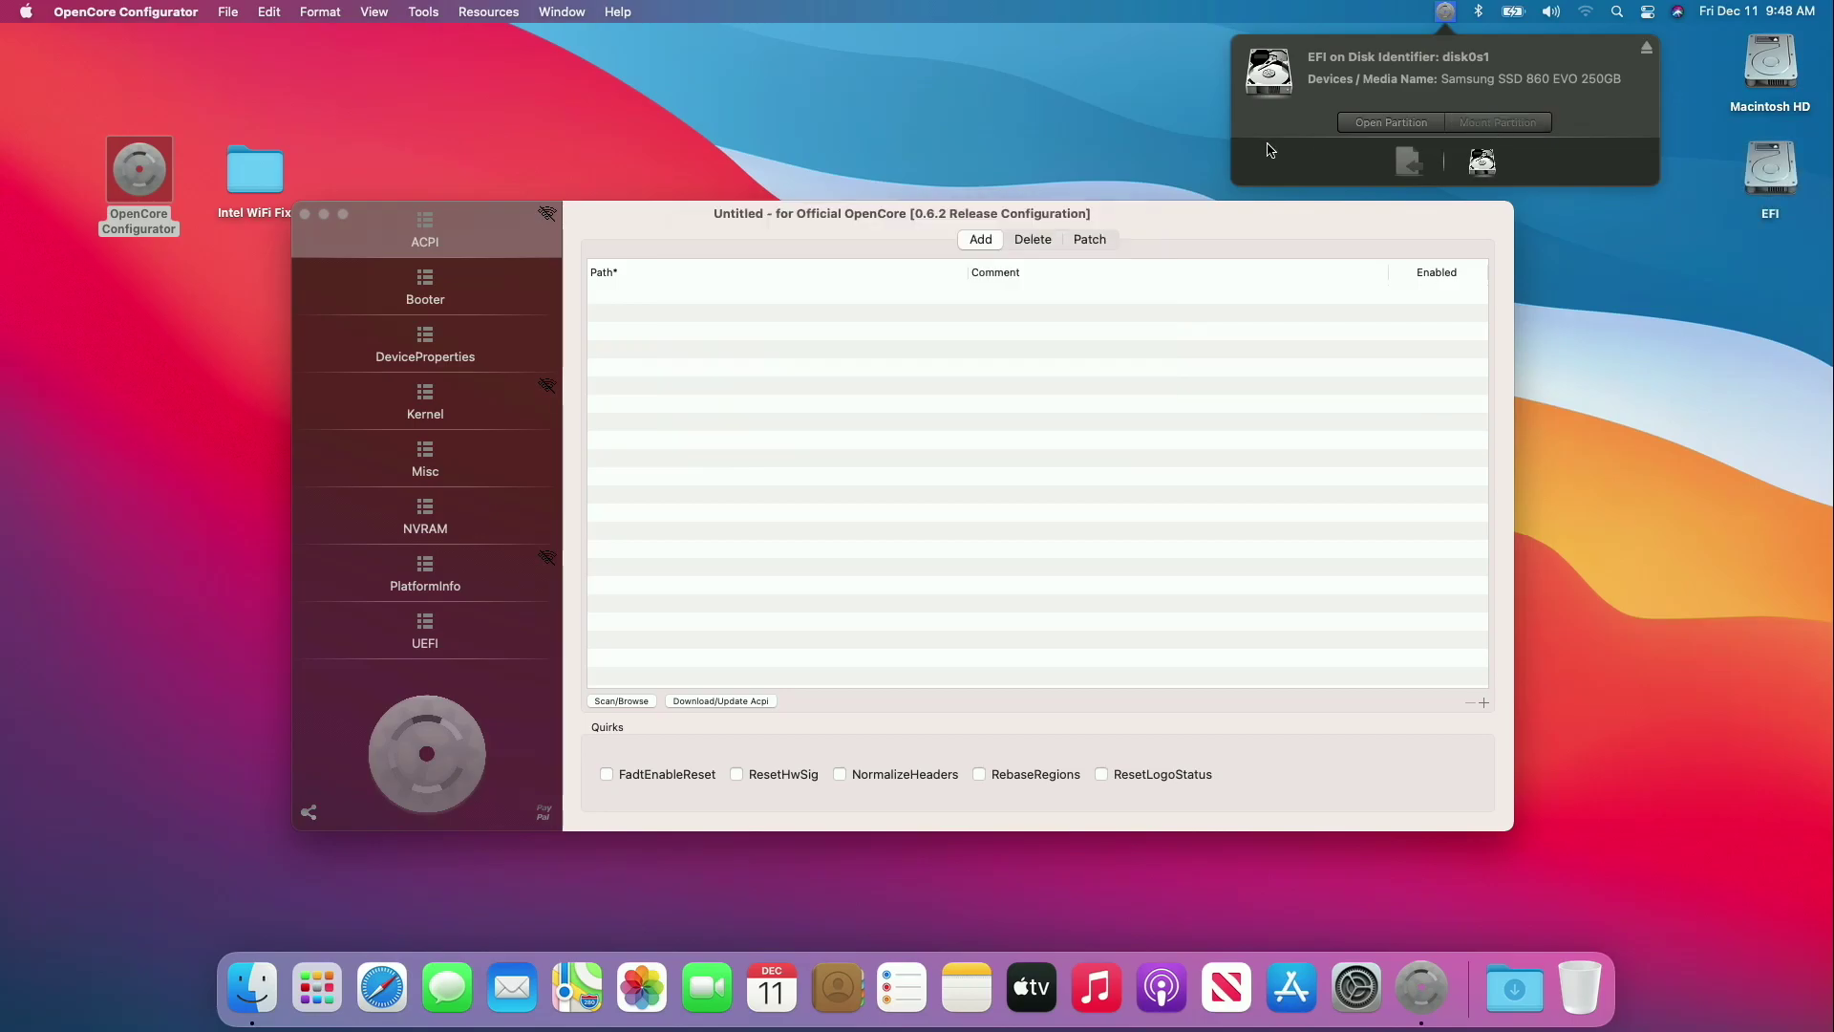
Quit OpenCore Configurator and clear the desktop icon selection.
{"action": "left_click", "coordinate": [72, 10]}
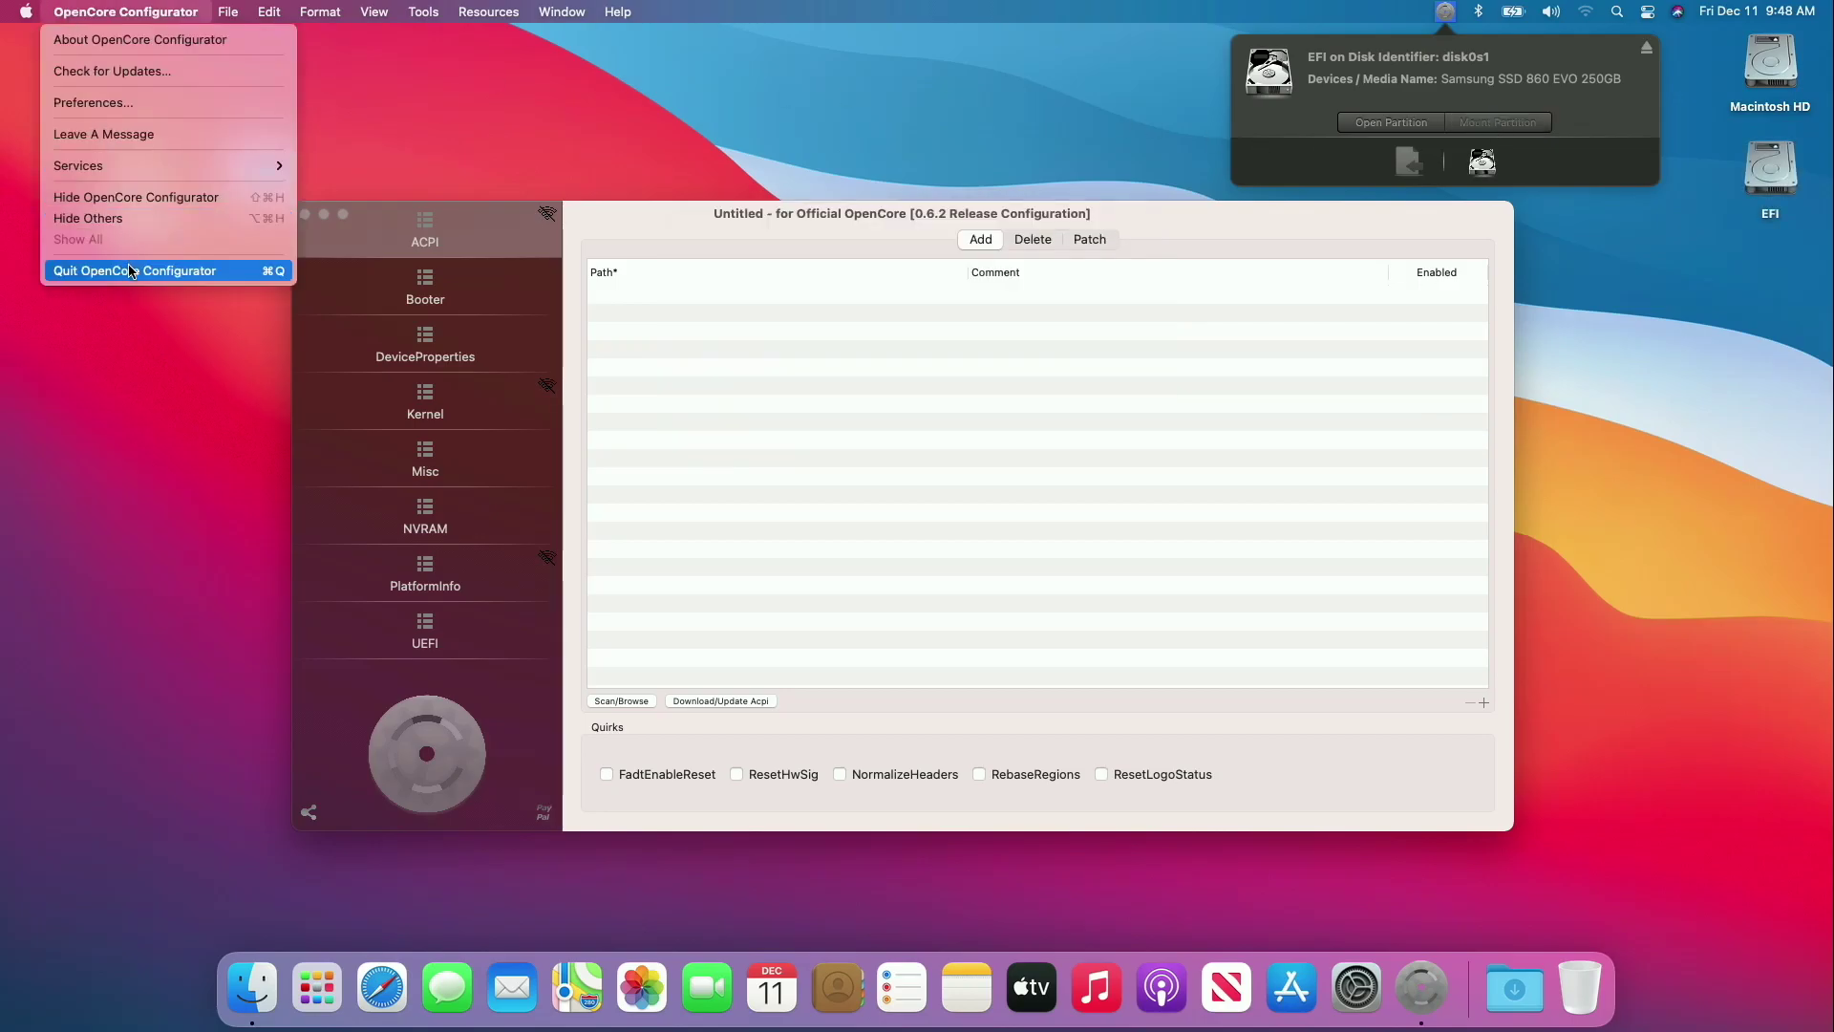
{"action": "left_click", "coordinate": [184, 268]}
{"action": "left_click", "coordinate": [266, 258]}
Copy the four Intel kexts from the Intel WiFi Fix folder into EFI/OC/Kexts.
{"action": "double_click", "coordinate": [1770, 170]}
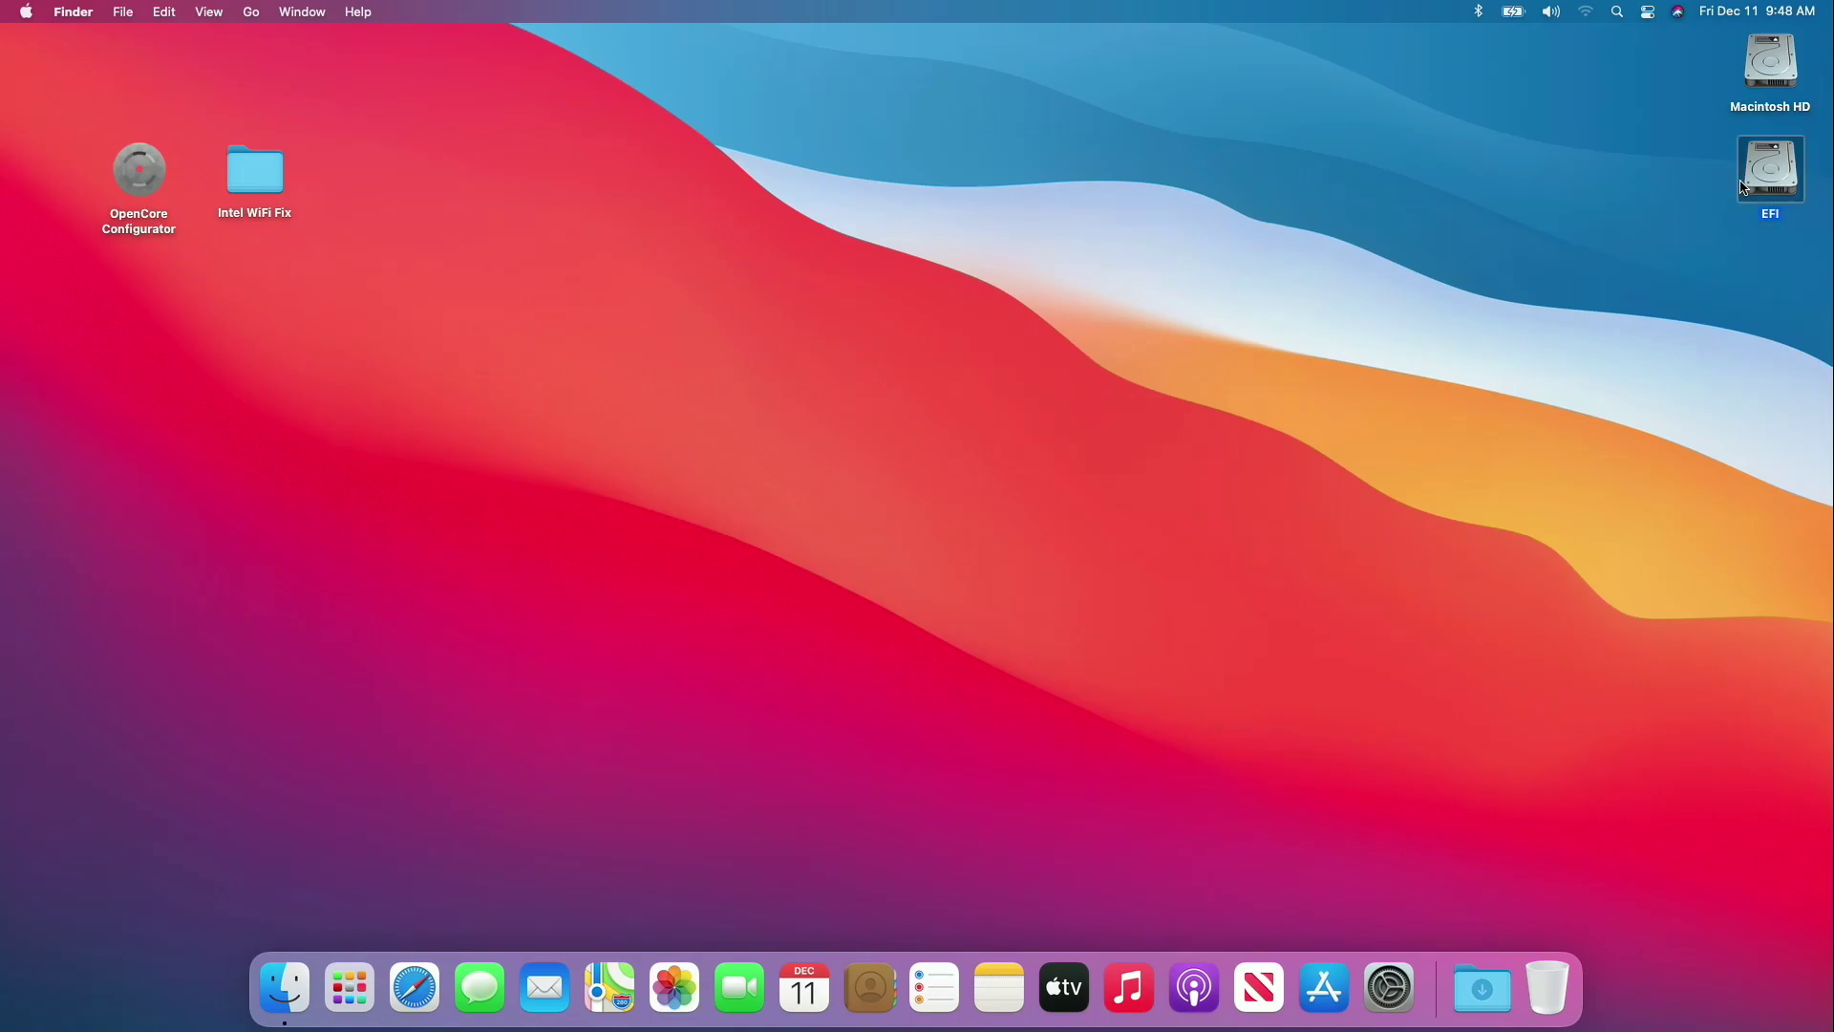
{"action": "double_click", "coordinate": [784, 265]}
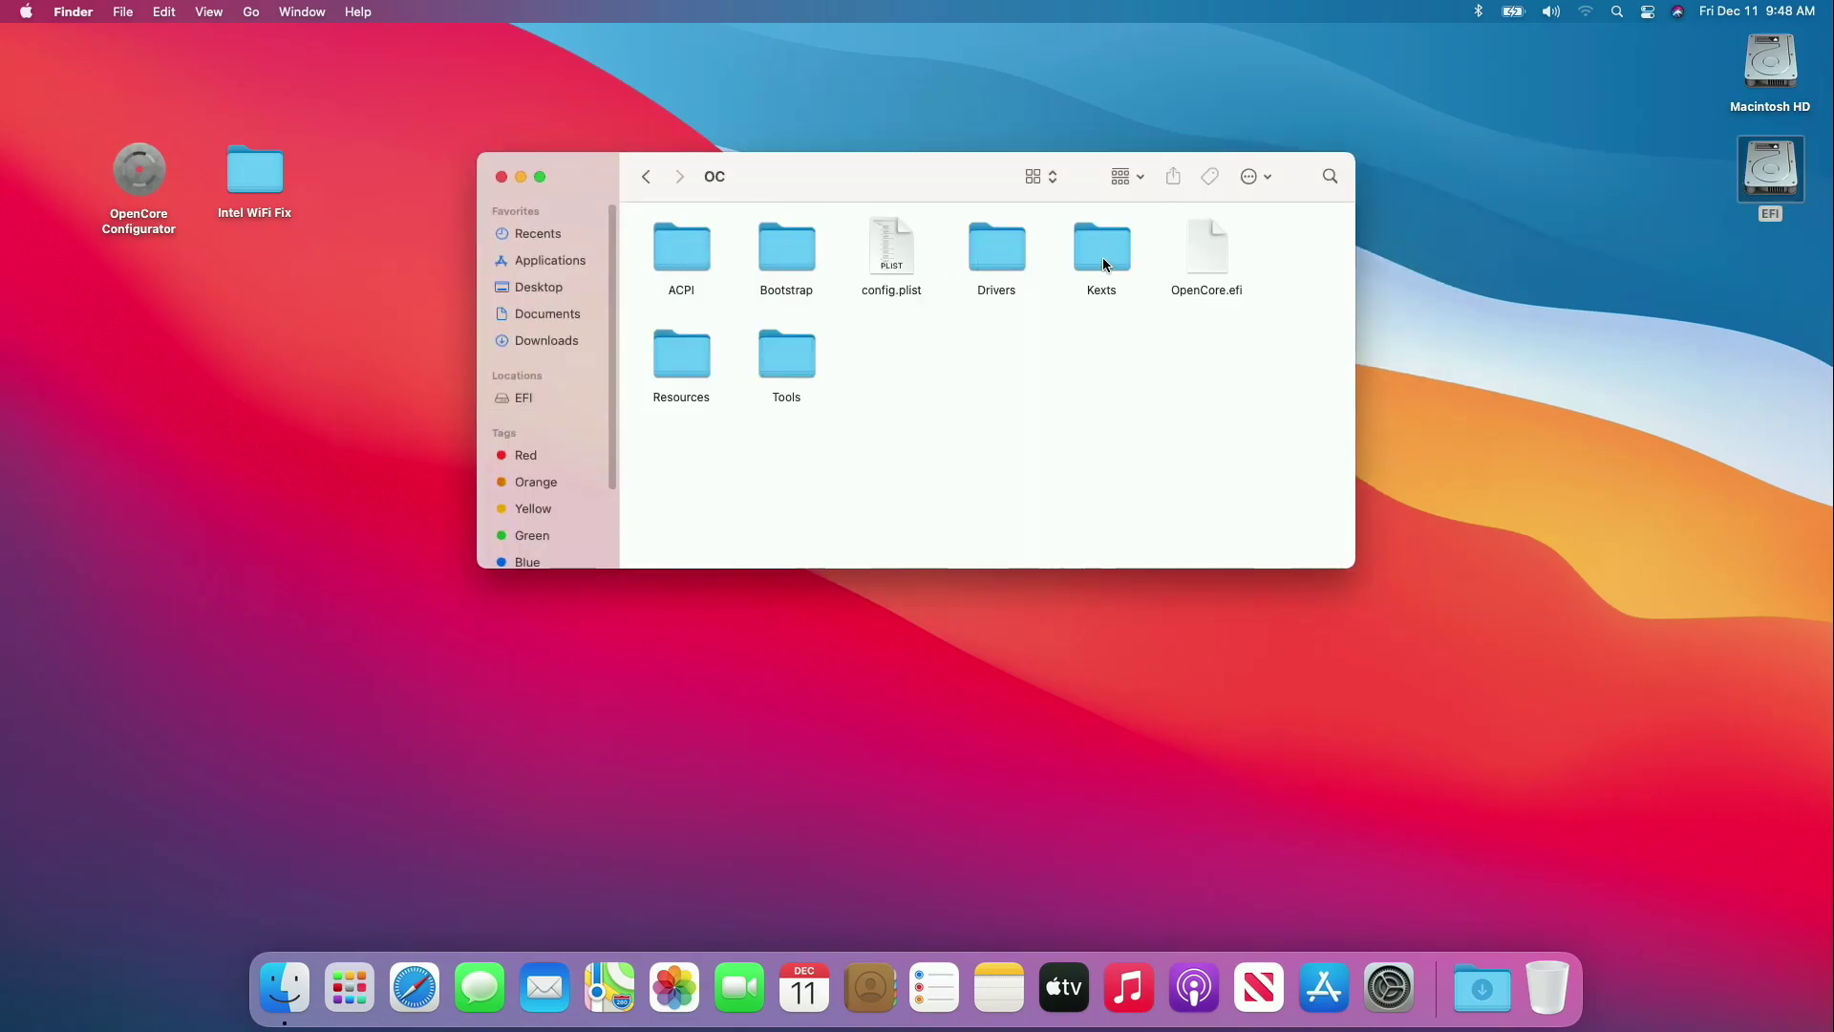
{"action": "double_click", "coordinate": [1098, 253]}
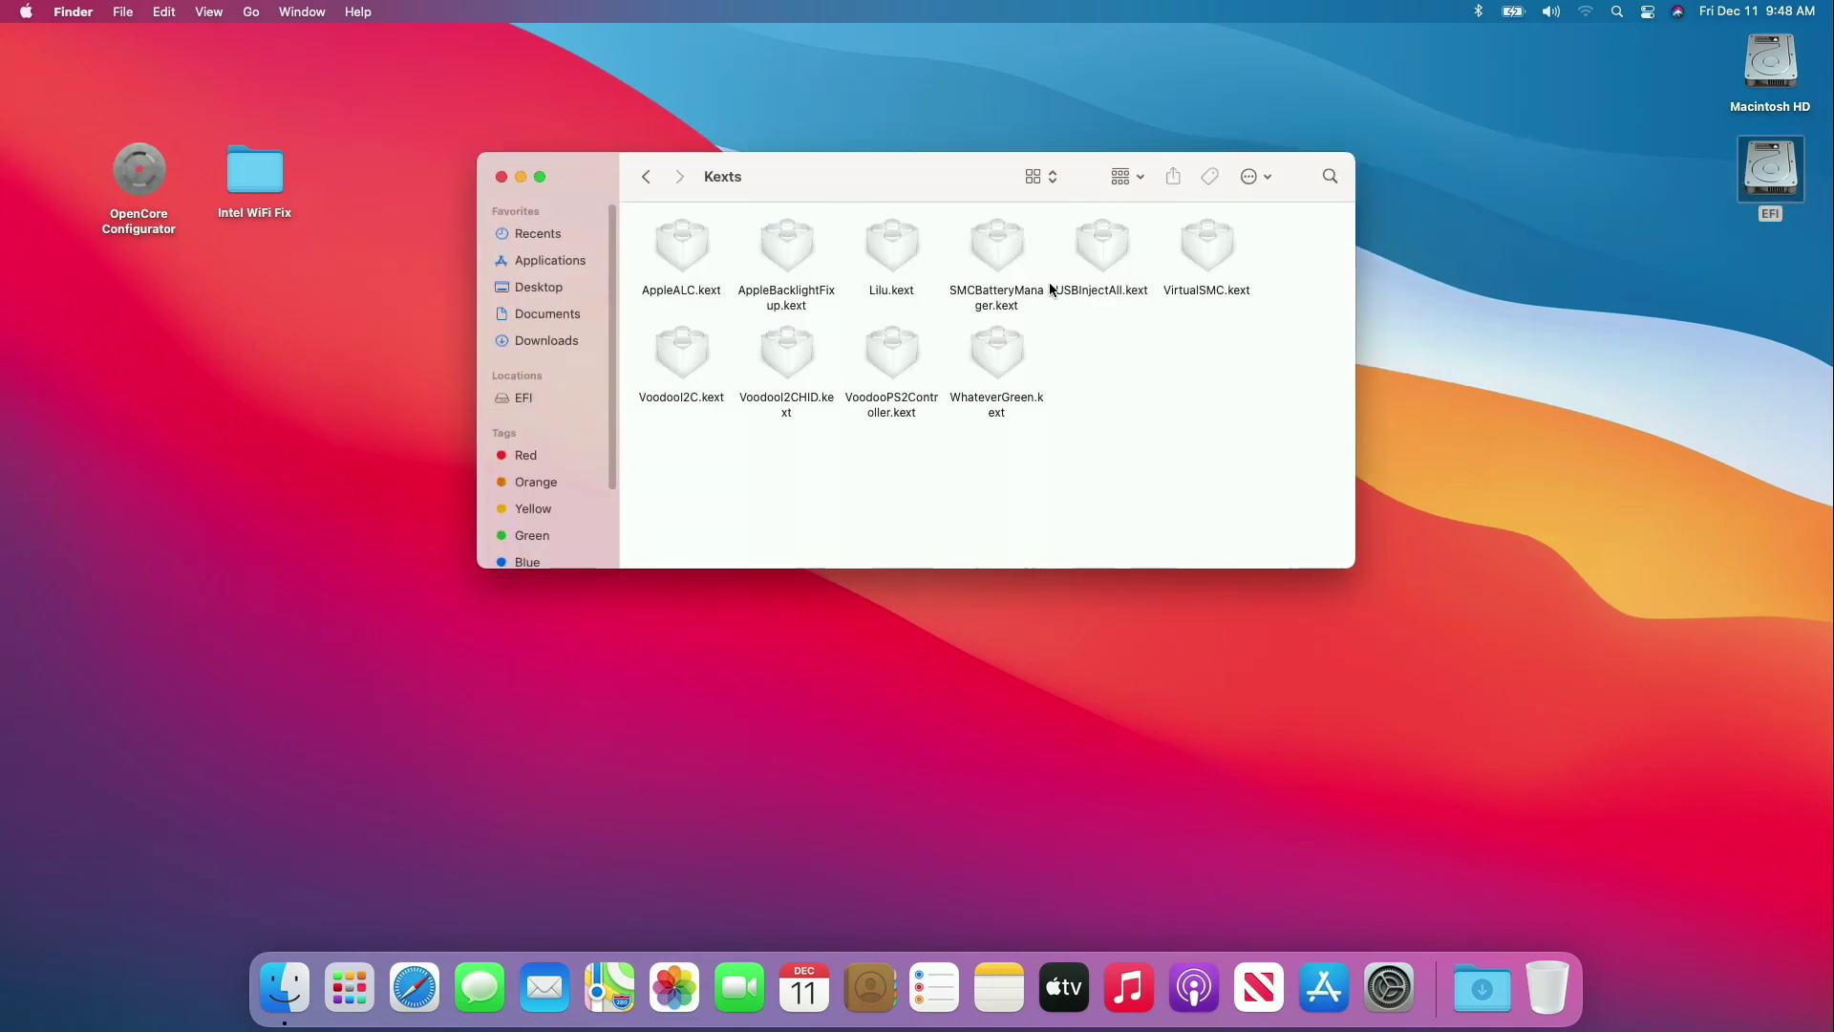
{"action": "double_click", "coordinate": [275, 179]}
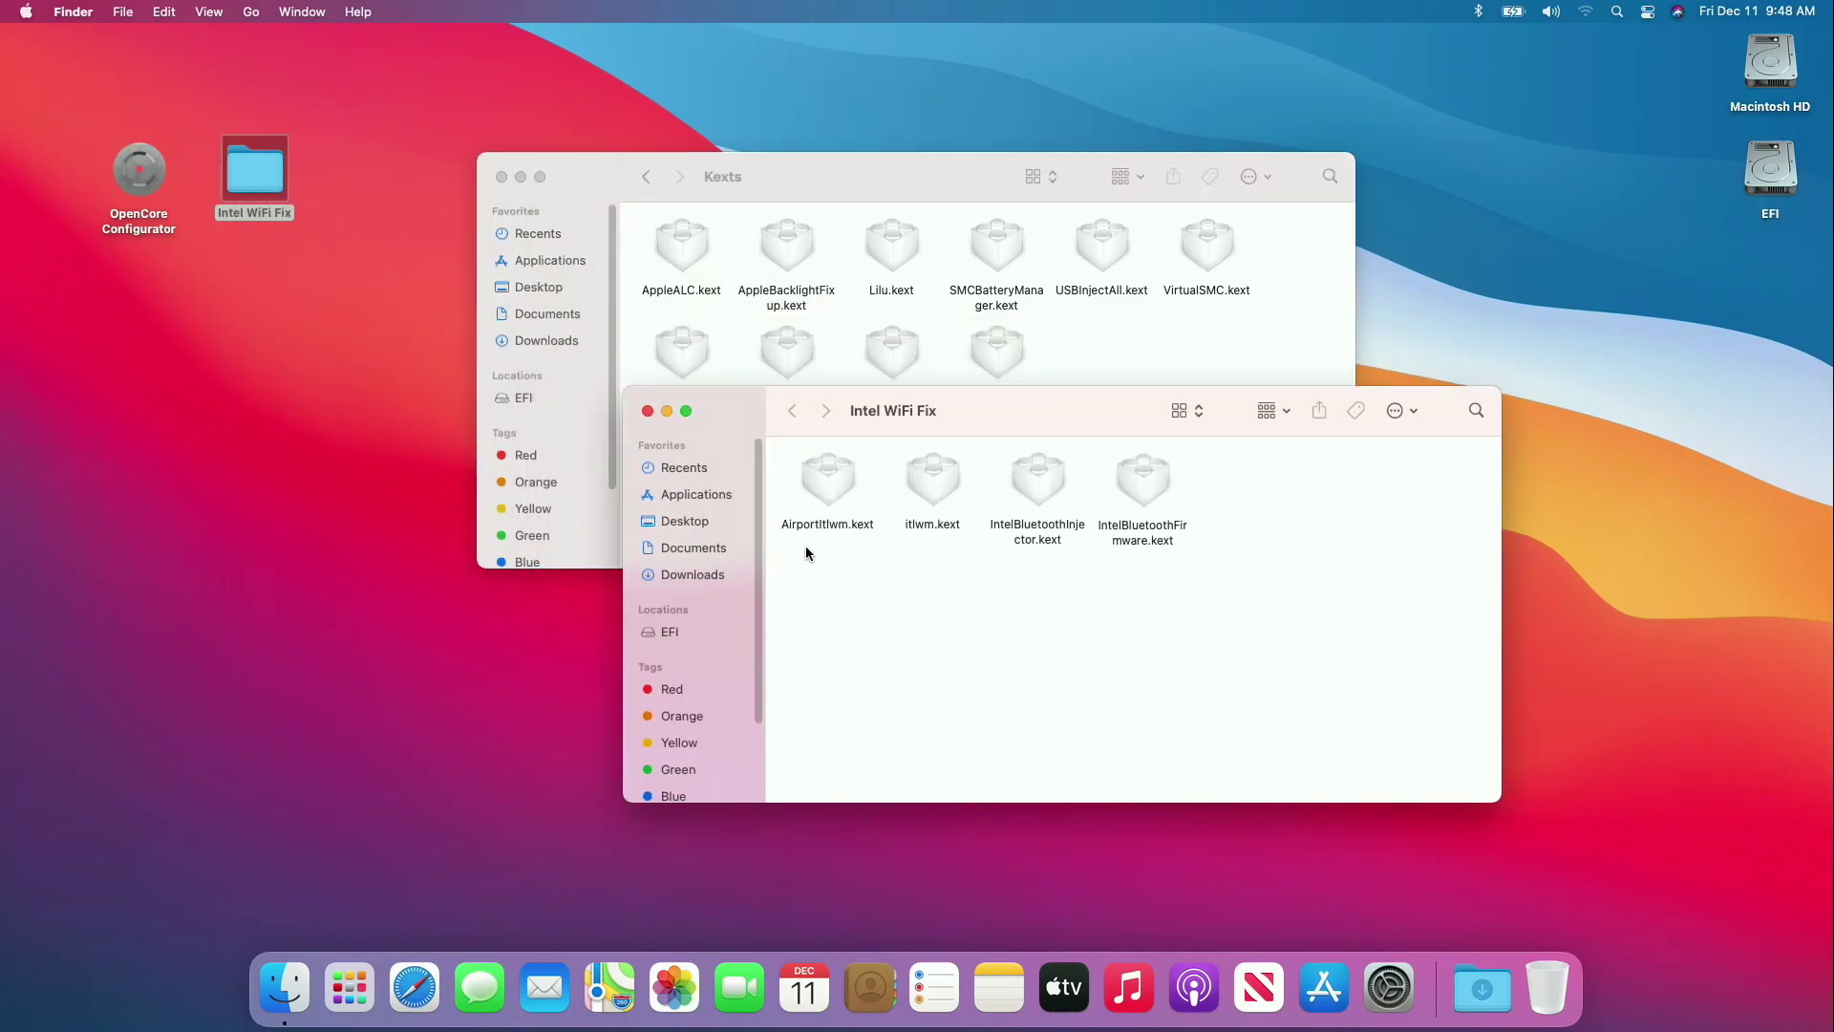
{"action": "left_click_drag", "start_coordinate": [803, 564], "coordinate": [1162, 374]}
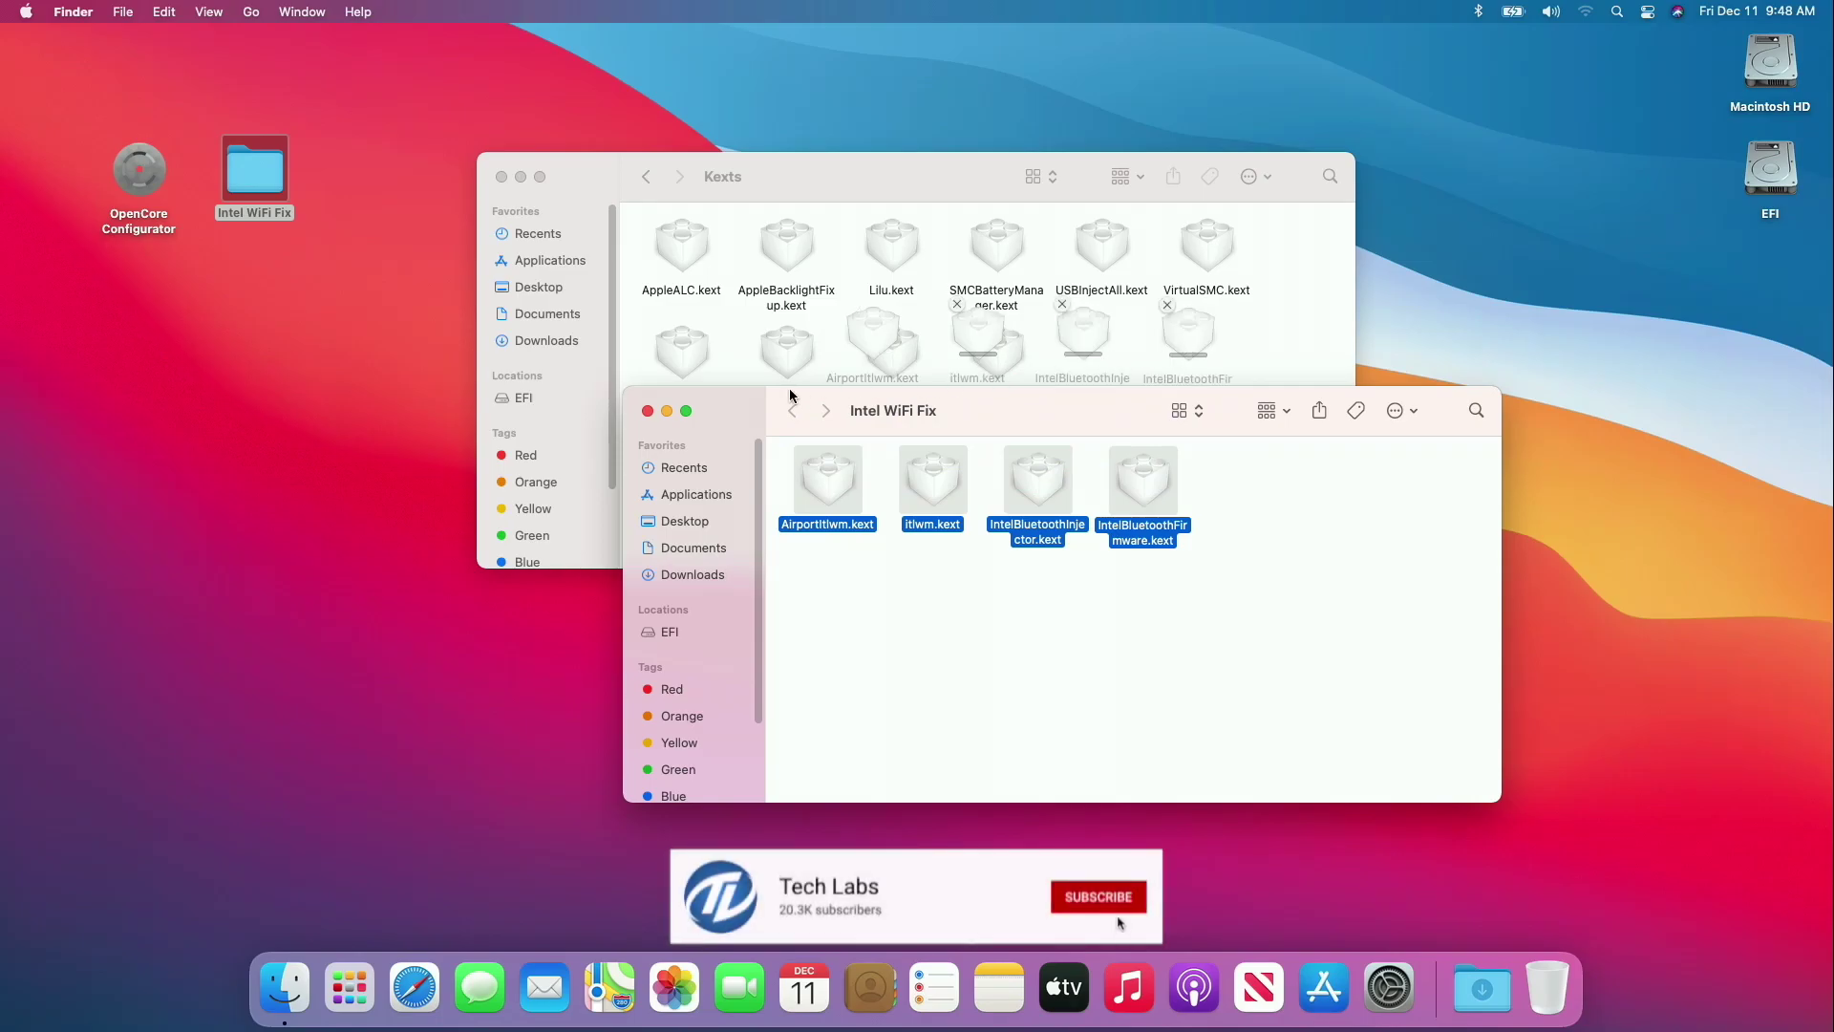
{"action": "left_click", "coordinate": [646, 412]}
Clean up the Kexts folder by name and return to the OC folder.
{"action": "right_click", "coordinate": [648, 411]}
{"action": "mouse_move", "coordinate": [772, 574]}
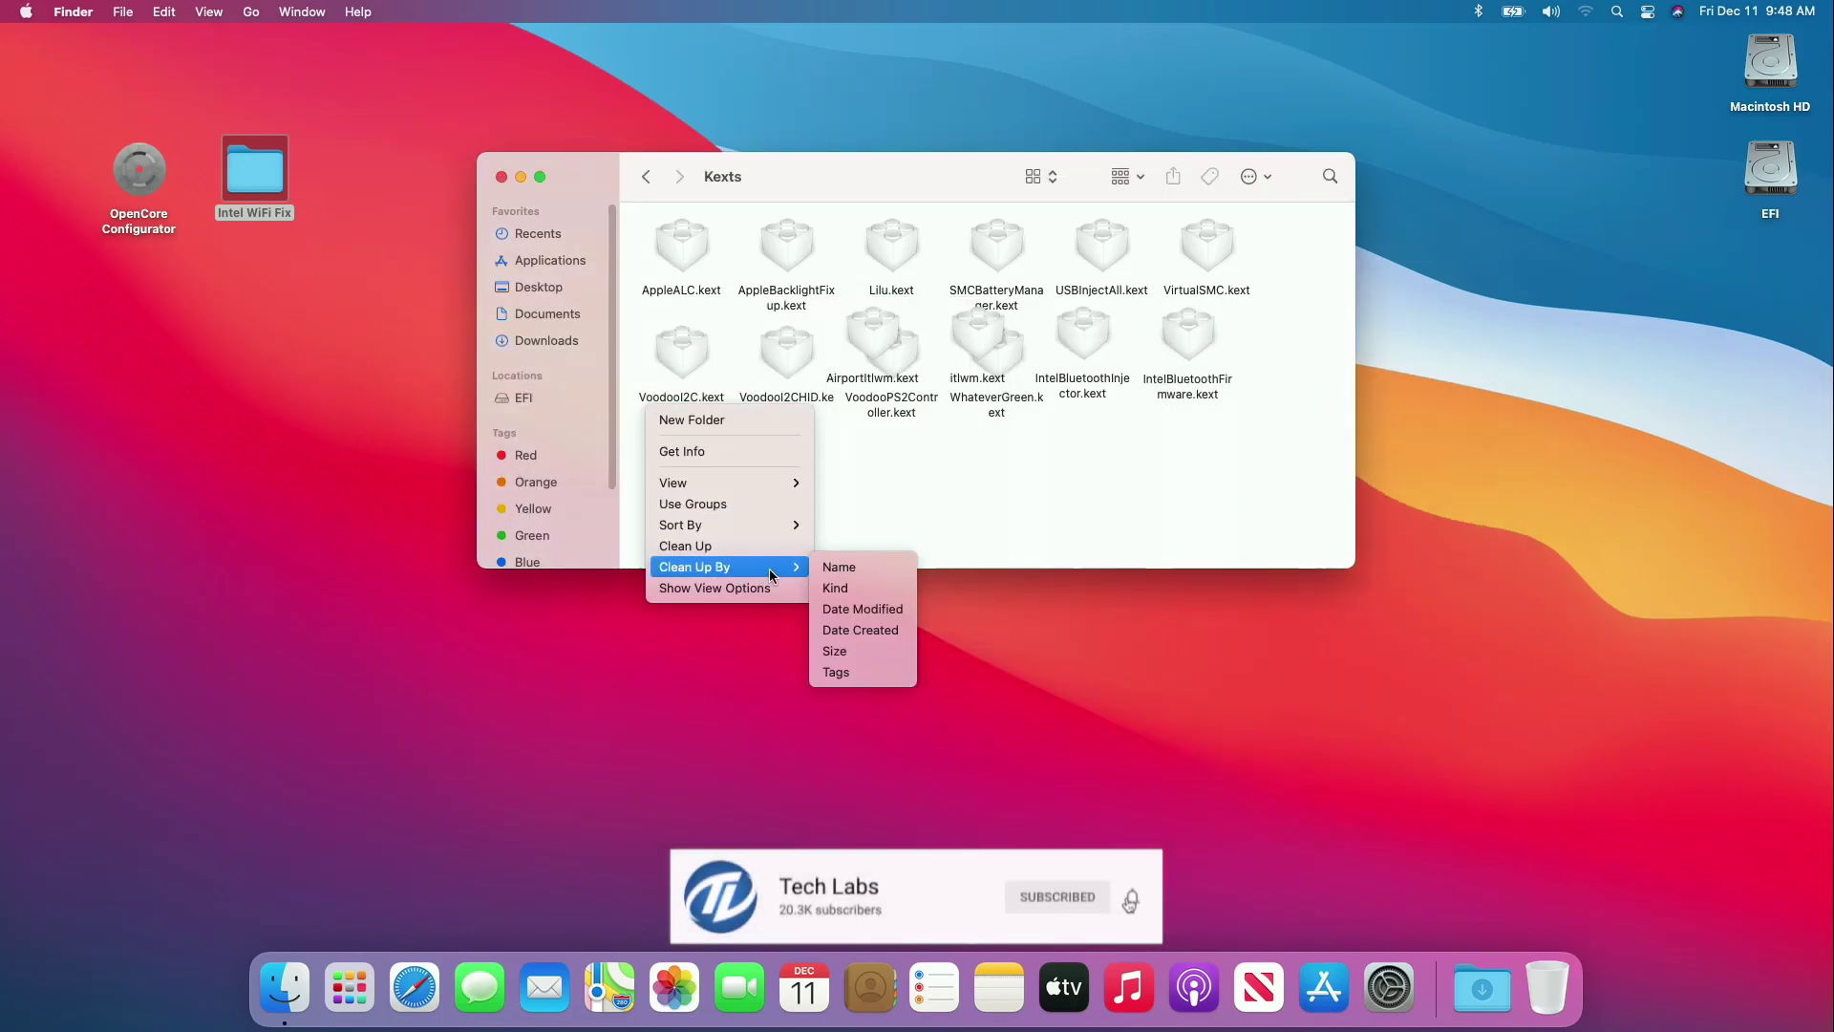
{"action": "left_click", "coordinate": [853, 570]}
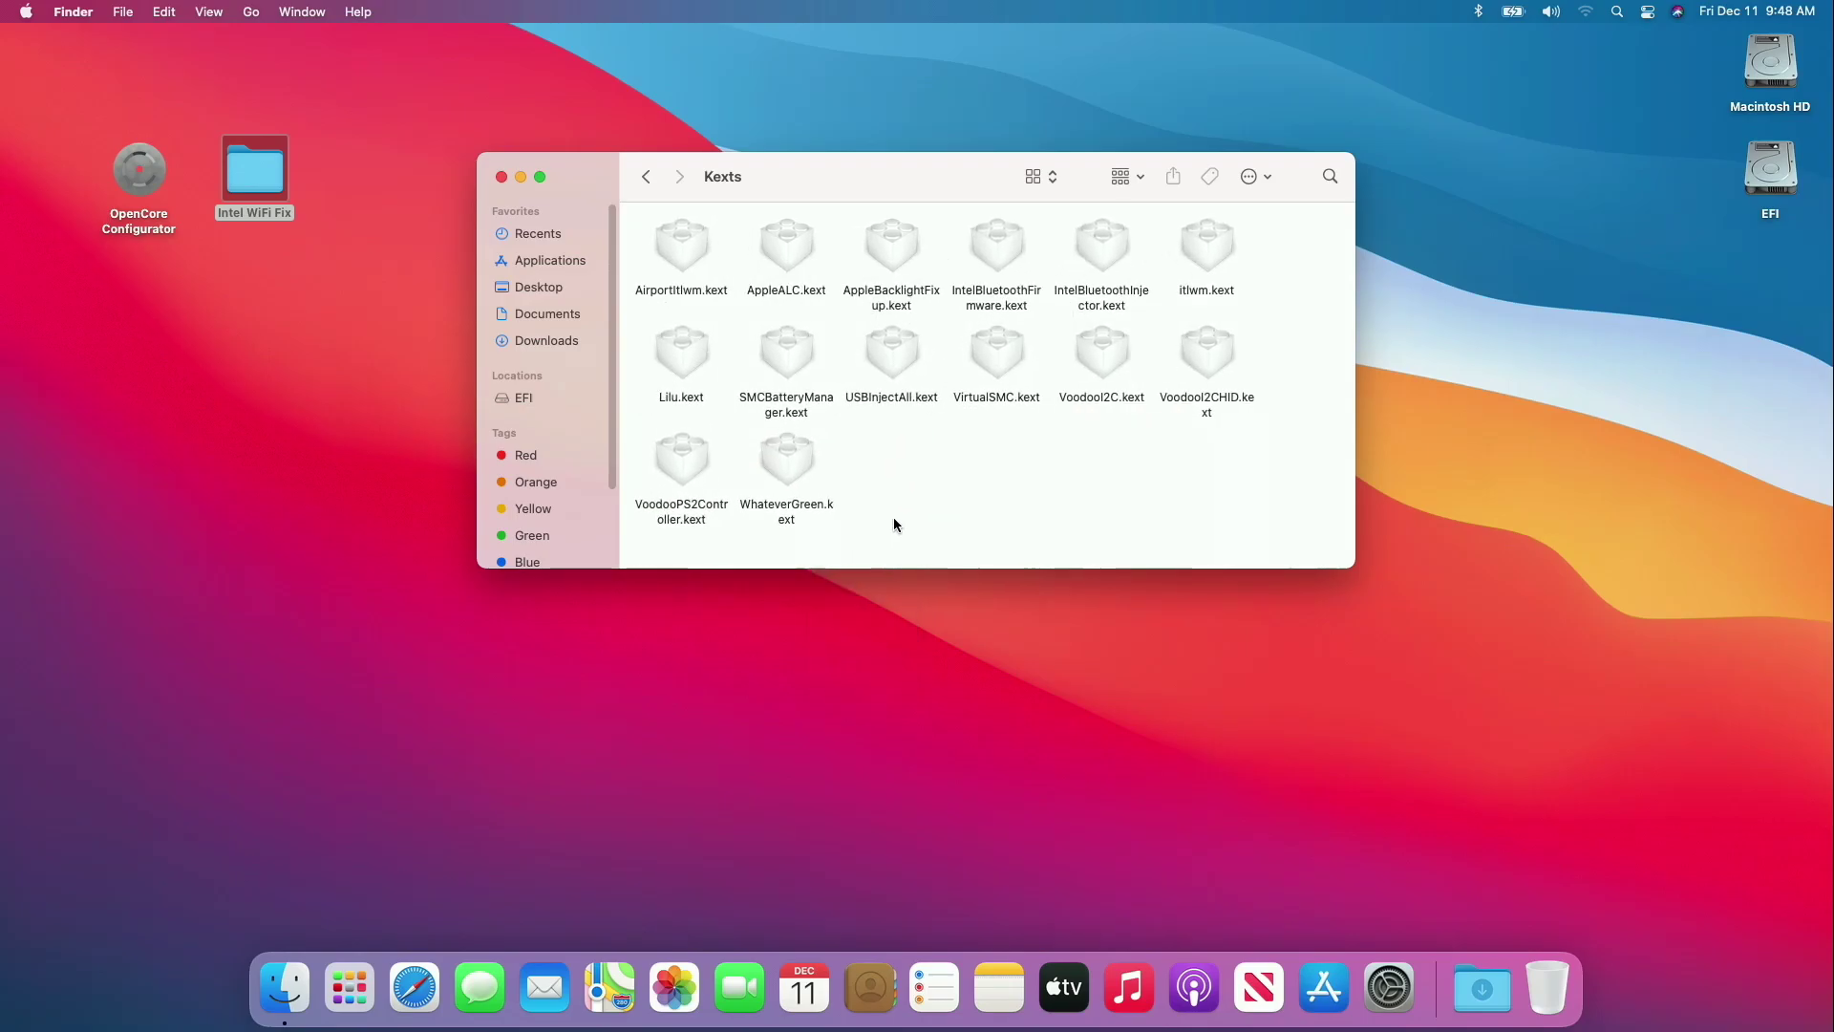
{"action": "left_click", "coordinate": [640, 185]}
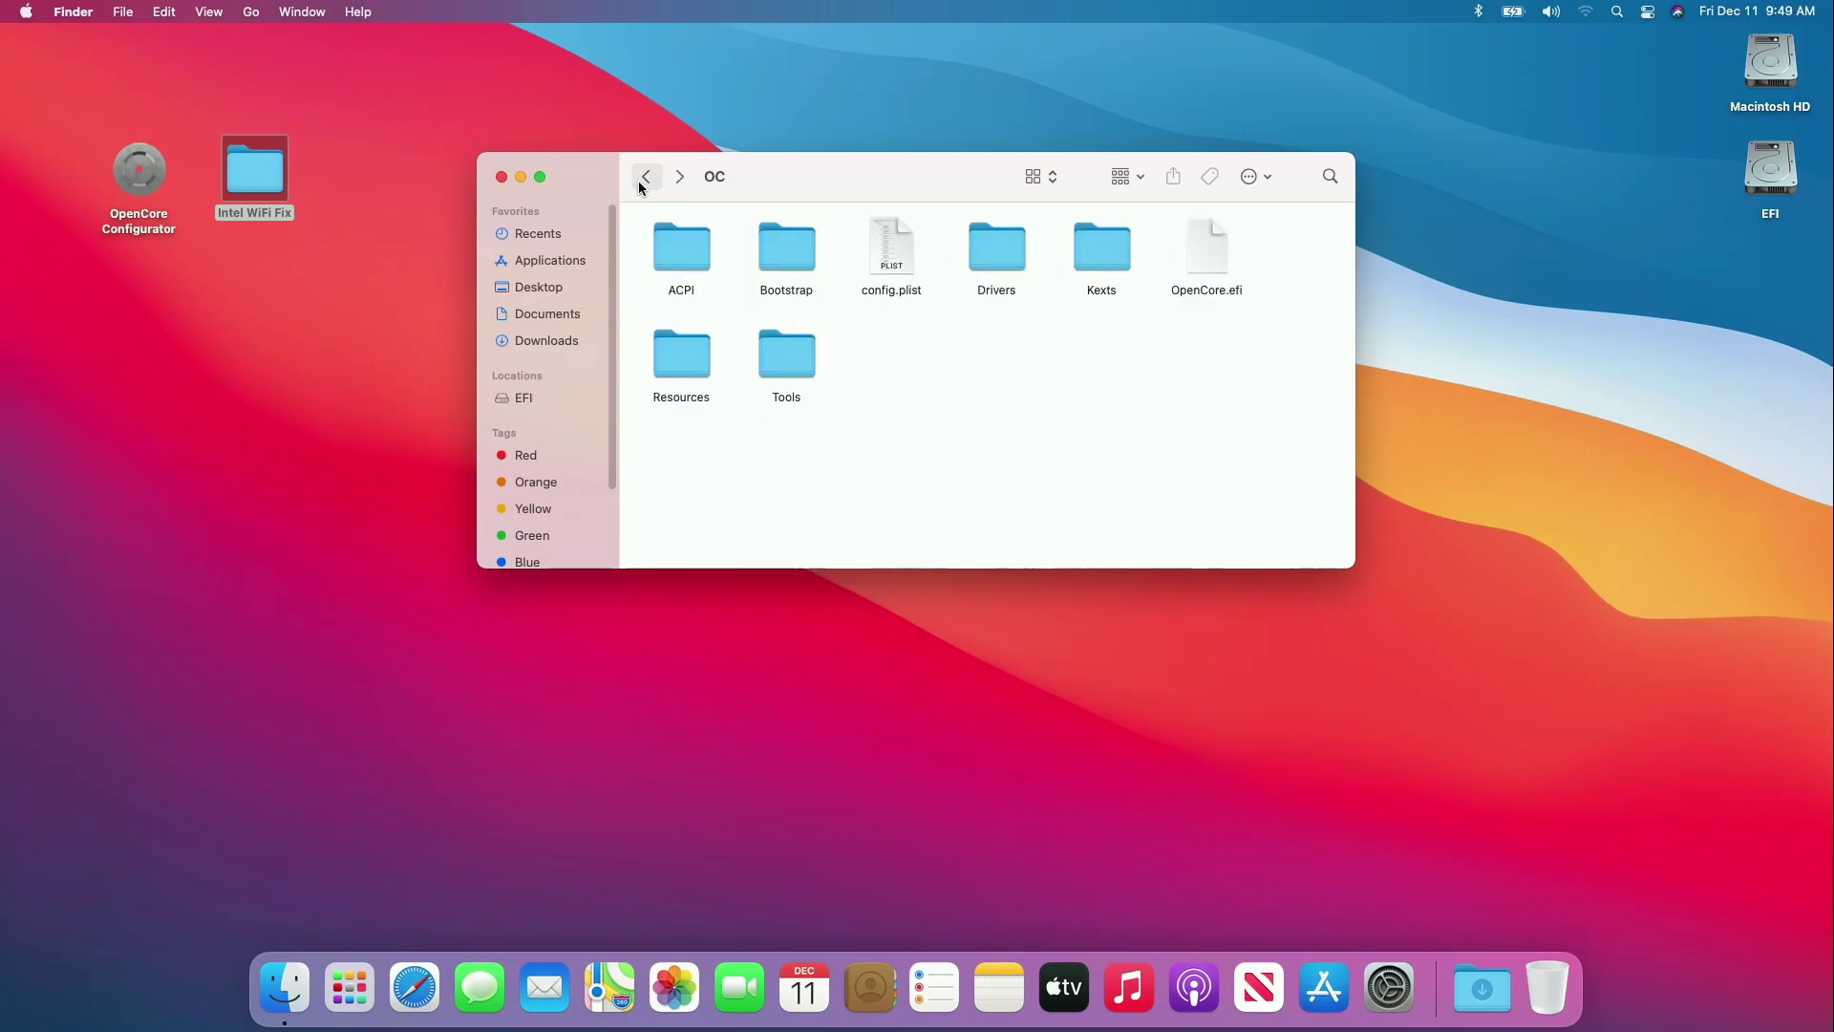
Open config.plist at the Kernel kext list, with the Kexts folder window beside it.
{"action": "double_click", "coordinate": [898, 239]}
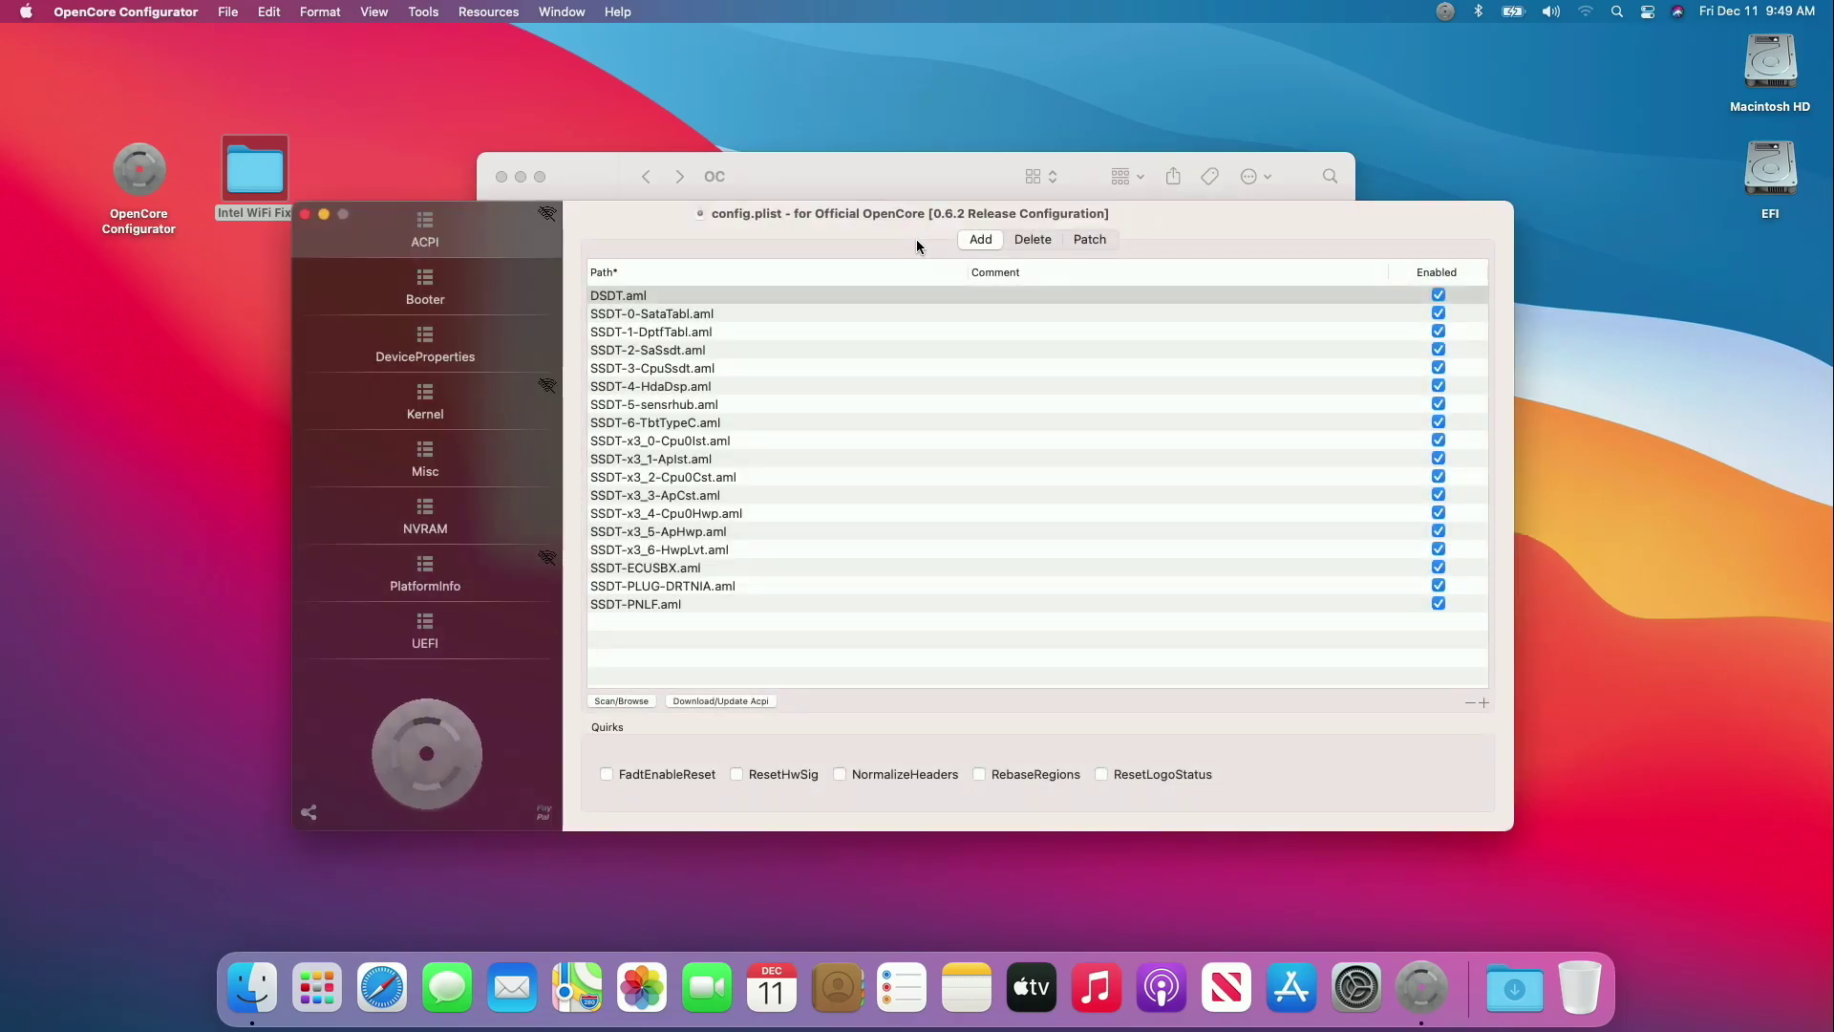
{"action": "left_click", "coordinate": [460, 388]}
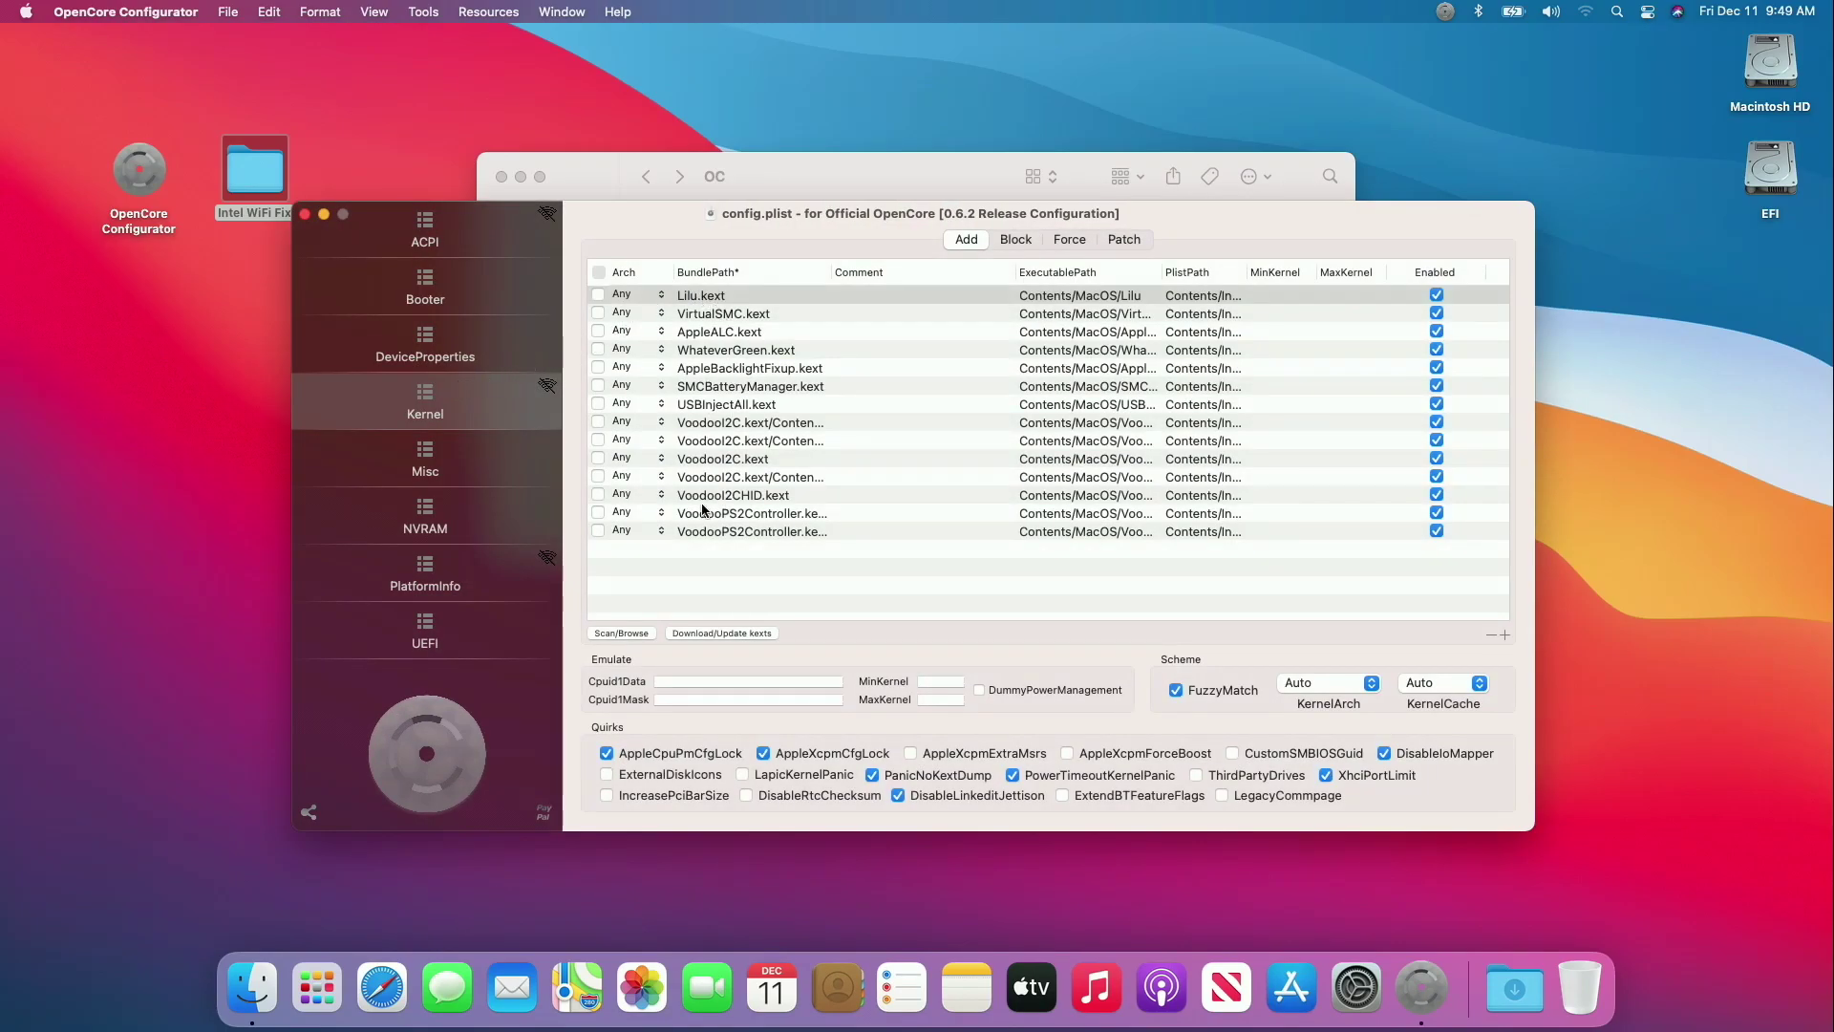
{"action": "double_click", "coordinate": [272, 186]}
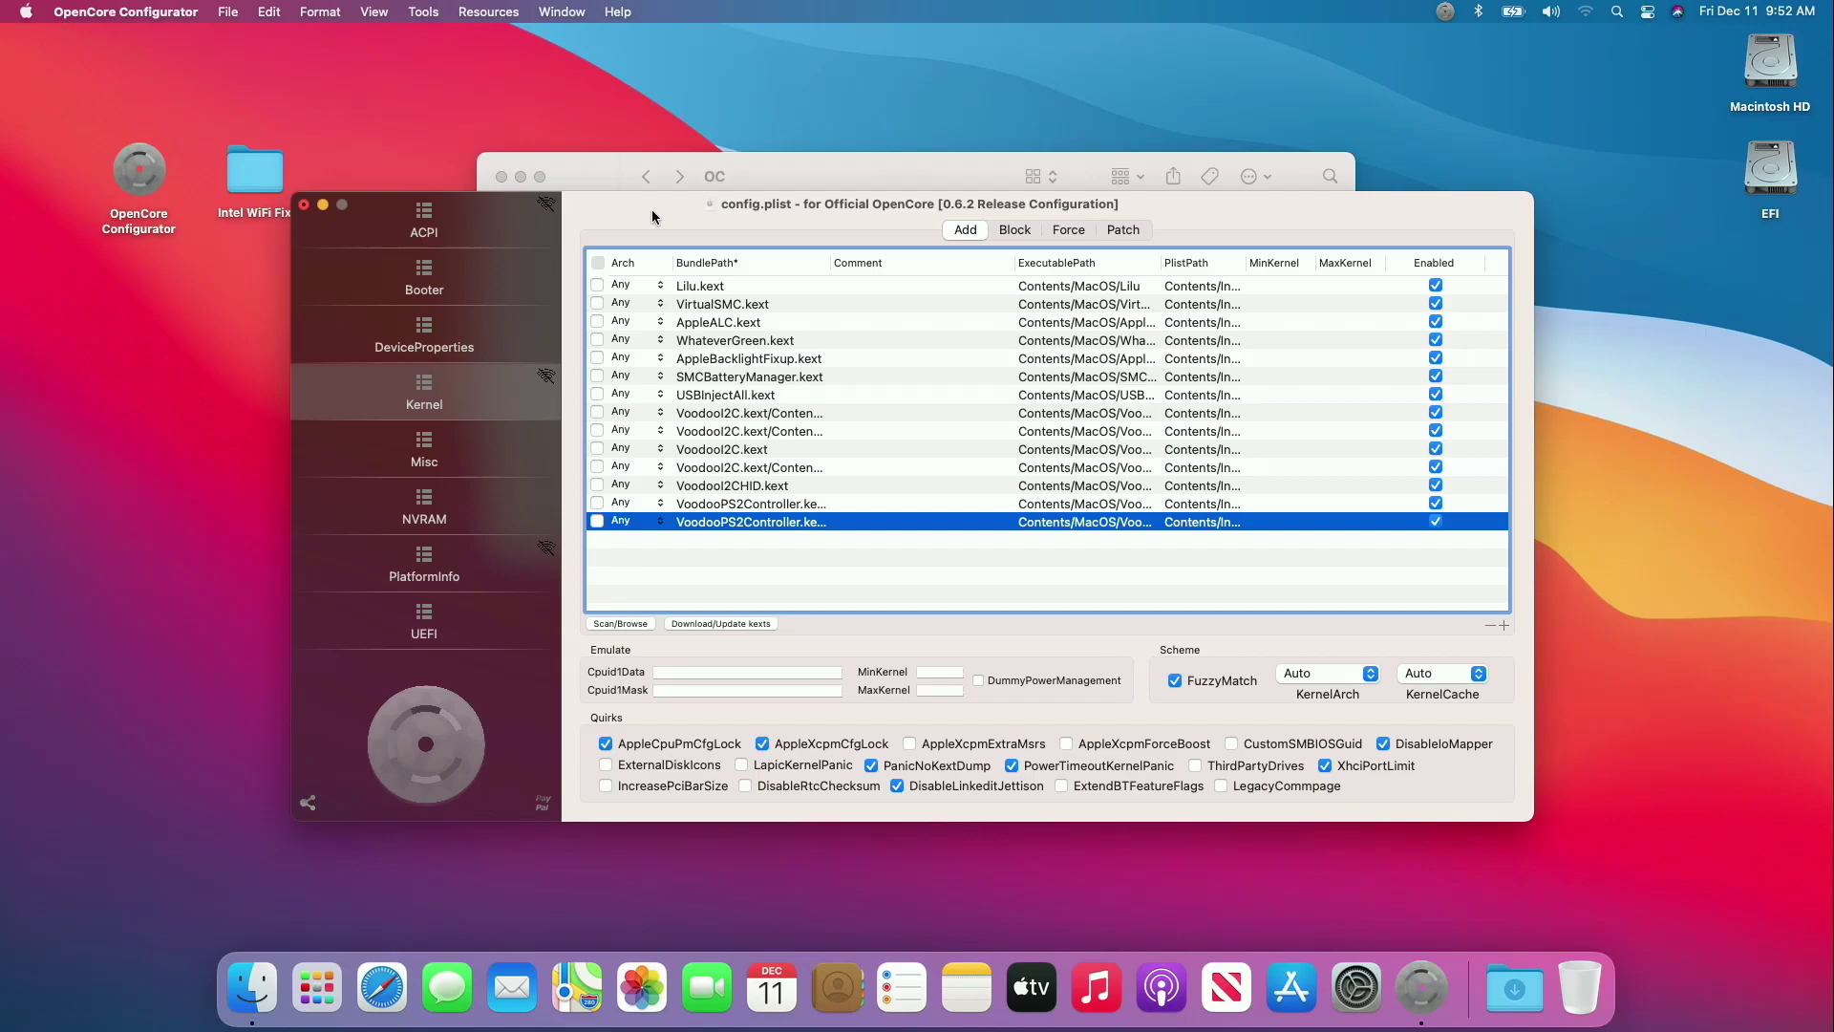
{"action": "left_click", "coordinate": [735, 170]}
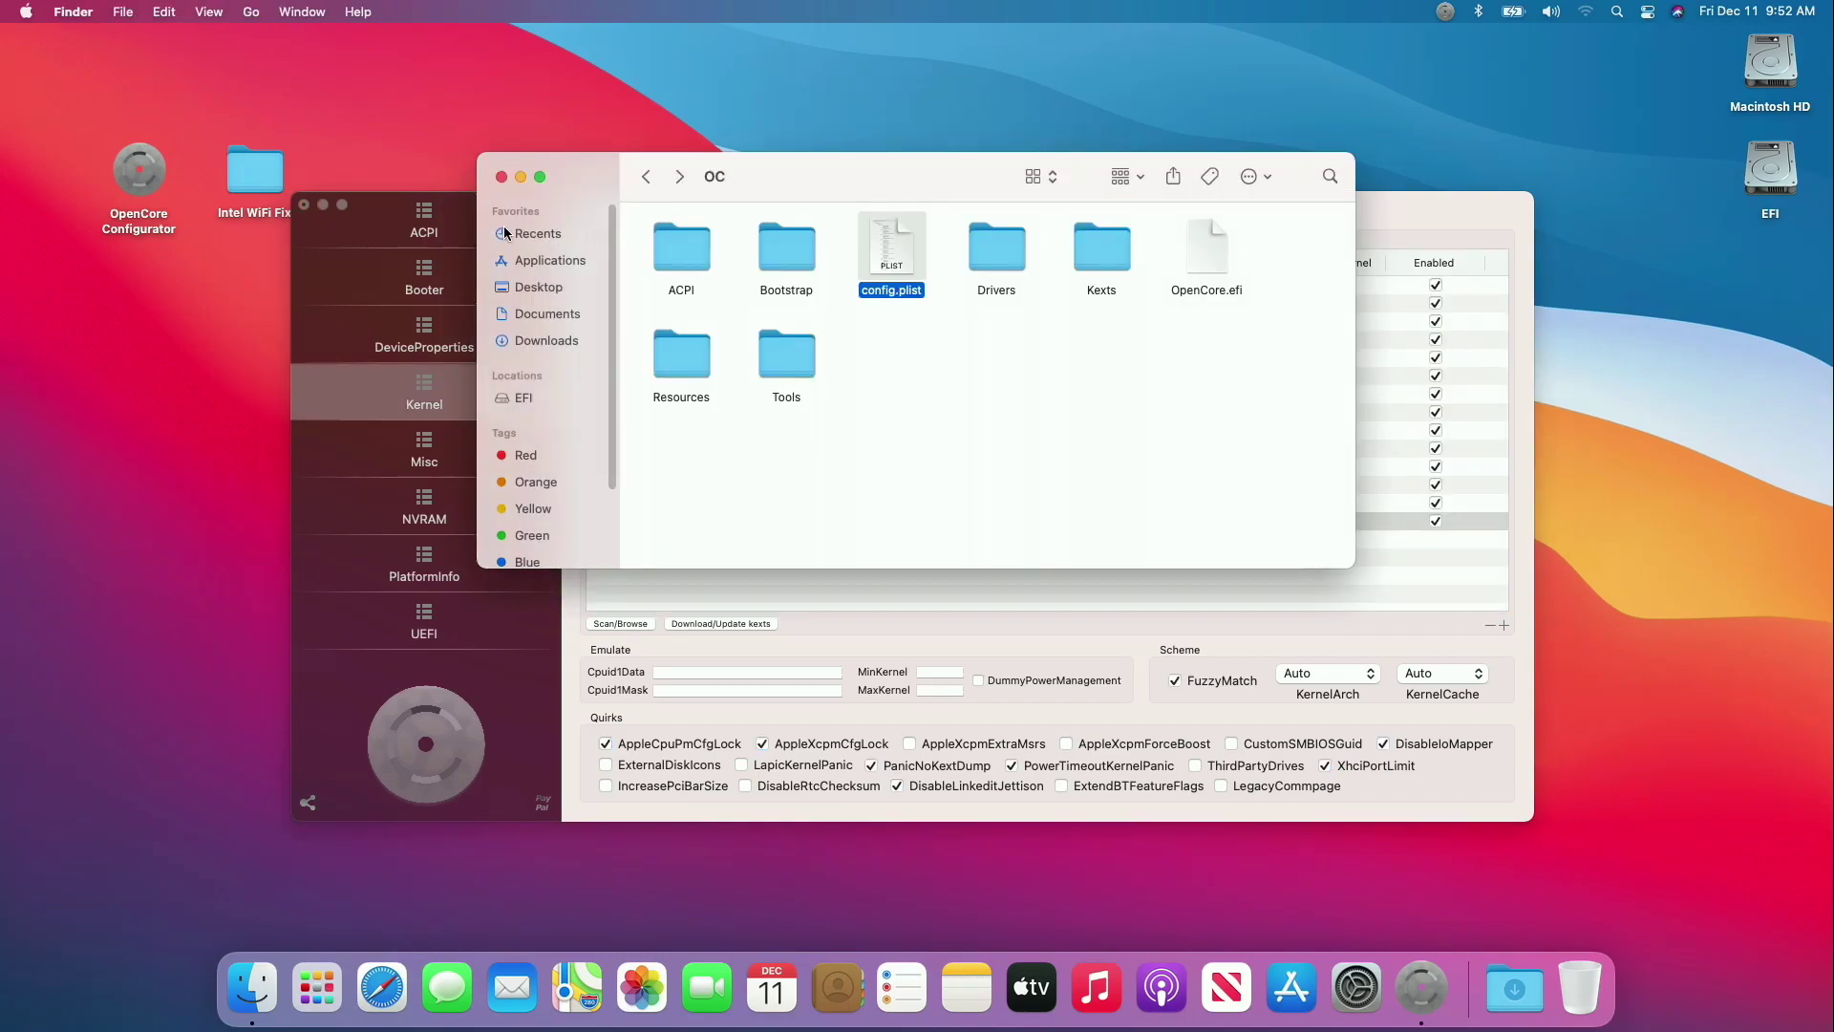
{"action": "double_click", "coordinate": [1099, 250]}
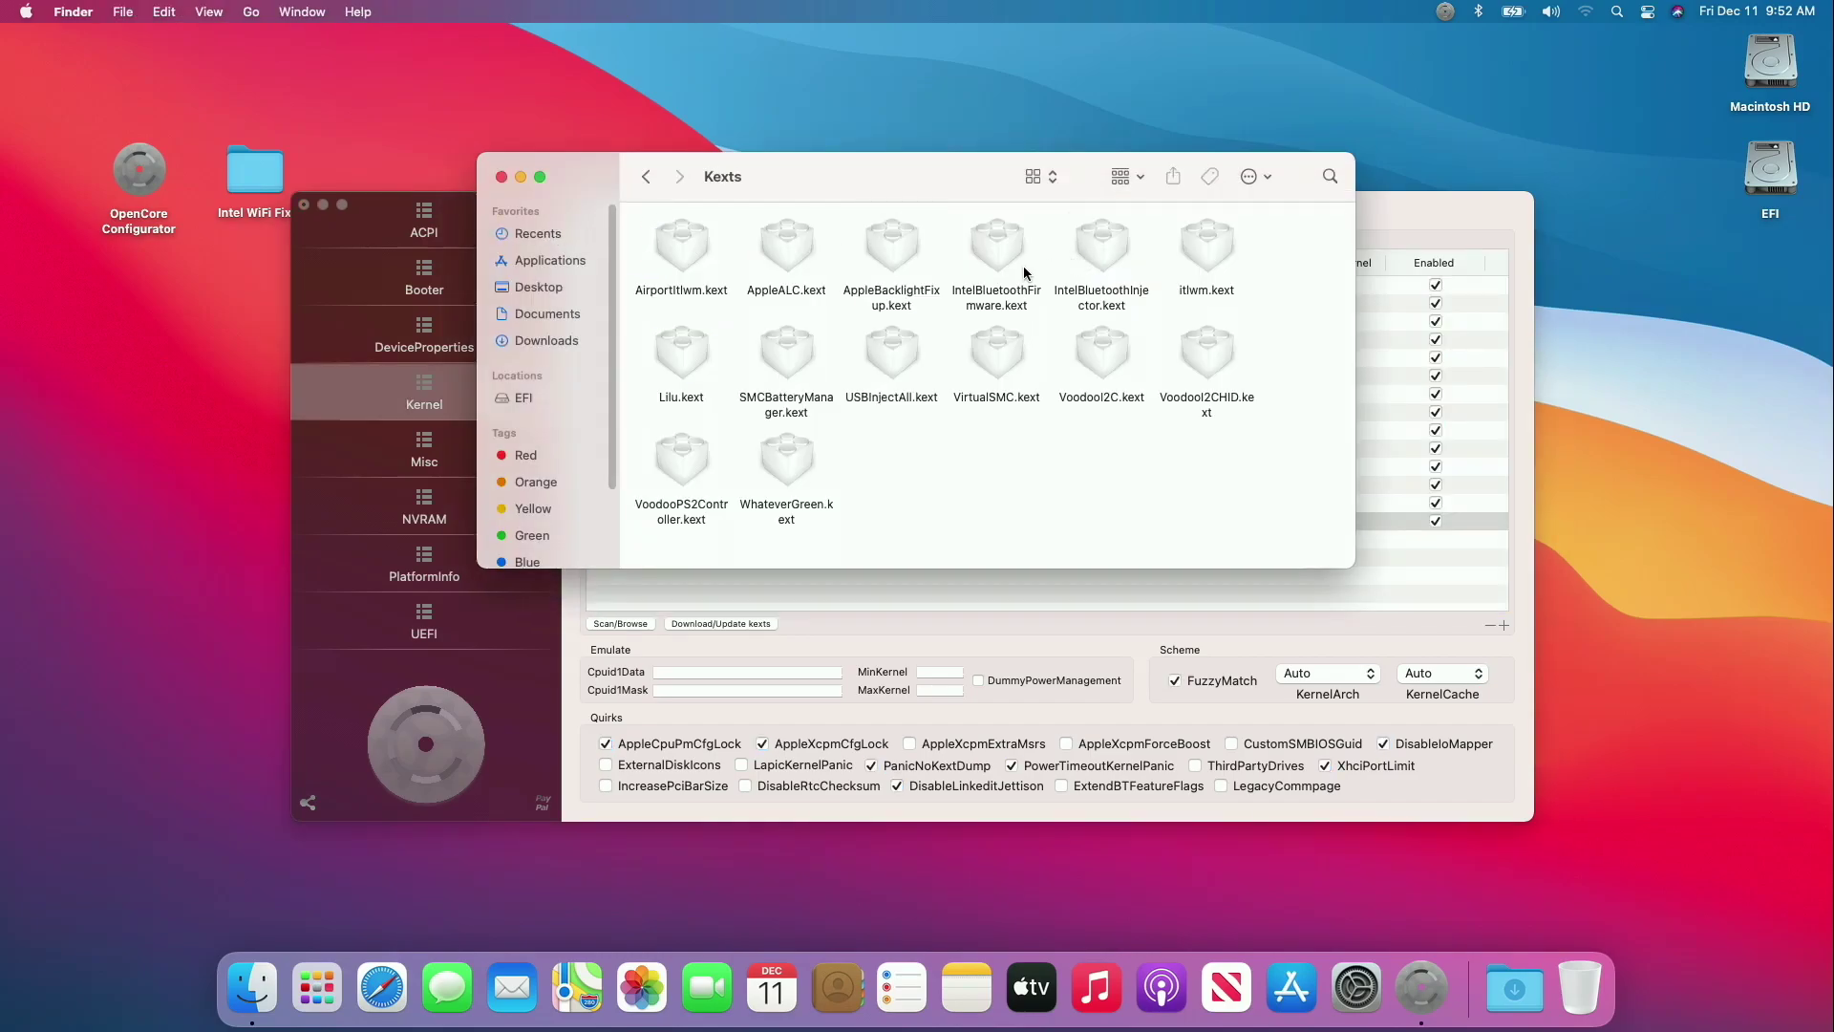
{"action": "left_click_drag", "start_coordinate": [772, 182], "coordinate": [1317, 217]}
{"action": "left_click", "coordinate": [882, 236]}
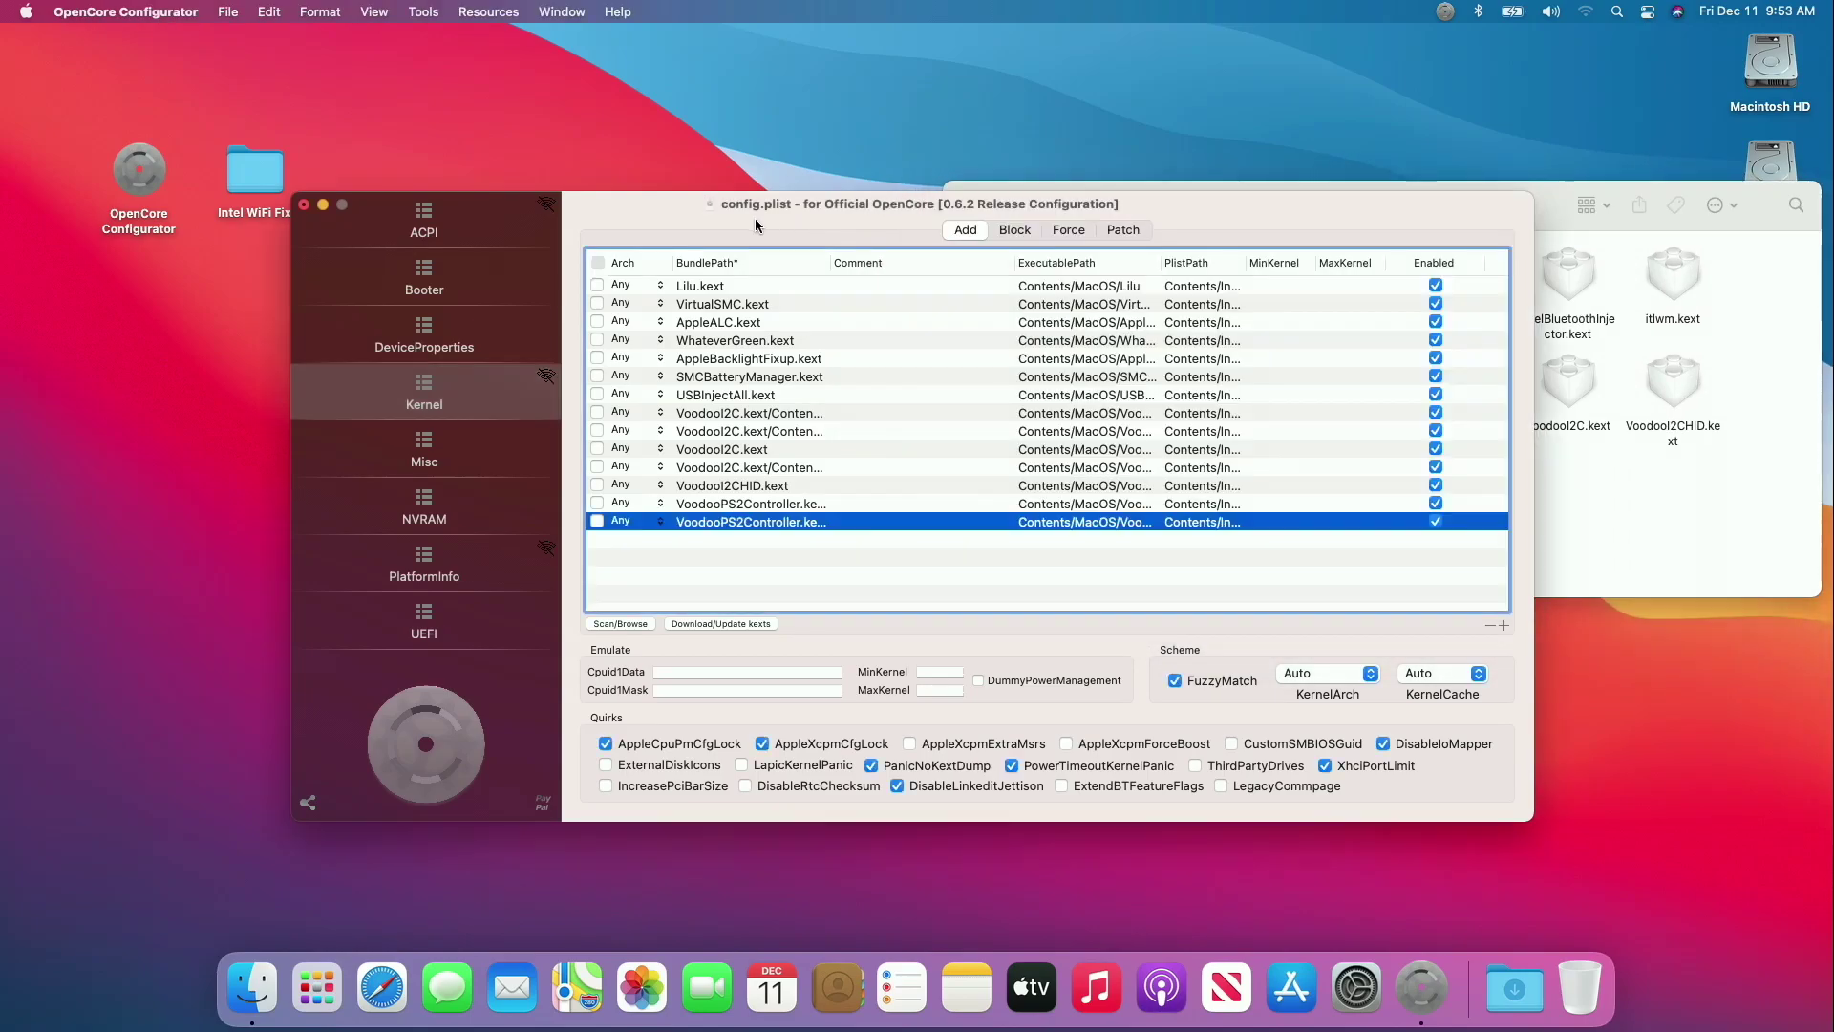
{"action": "left_click_drag", "start_coordinate": [882, 236], "coordinate": [370, 297]}
Add AirportItlwm, IntelBluetoothFirmware, IntelBluetoothInjector and itlwm kexts to the Kernel Add table.
{"action": "left_click", "coordinate": [1452, 514]}
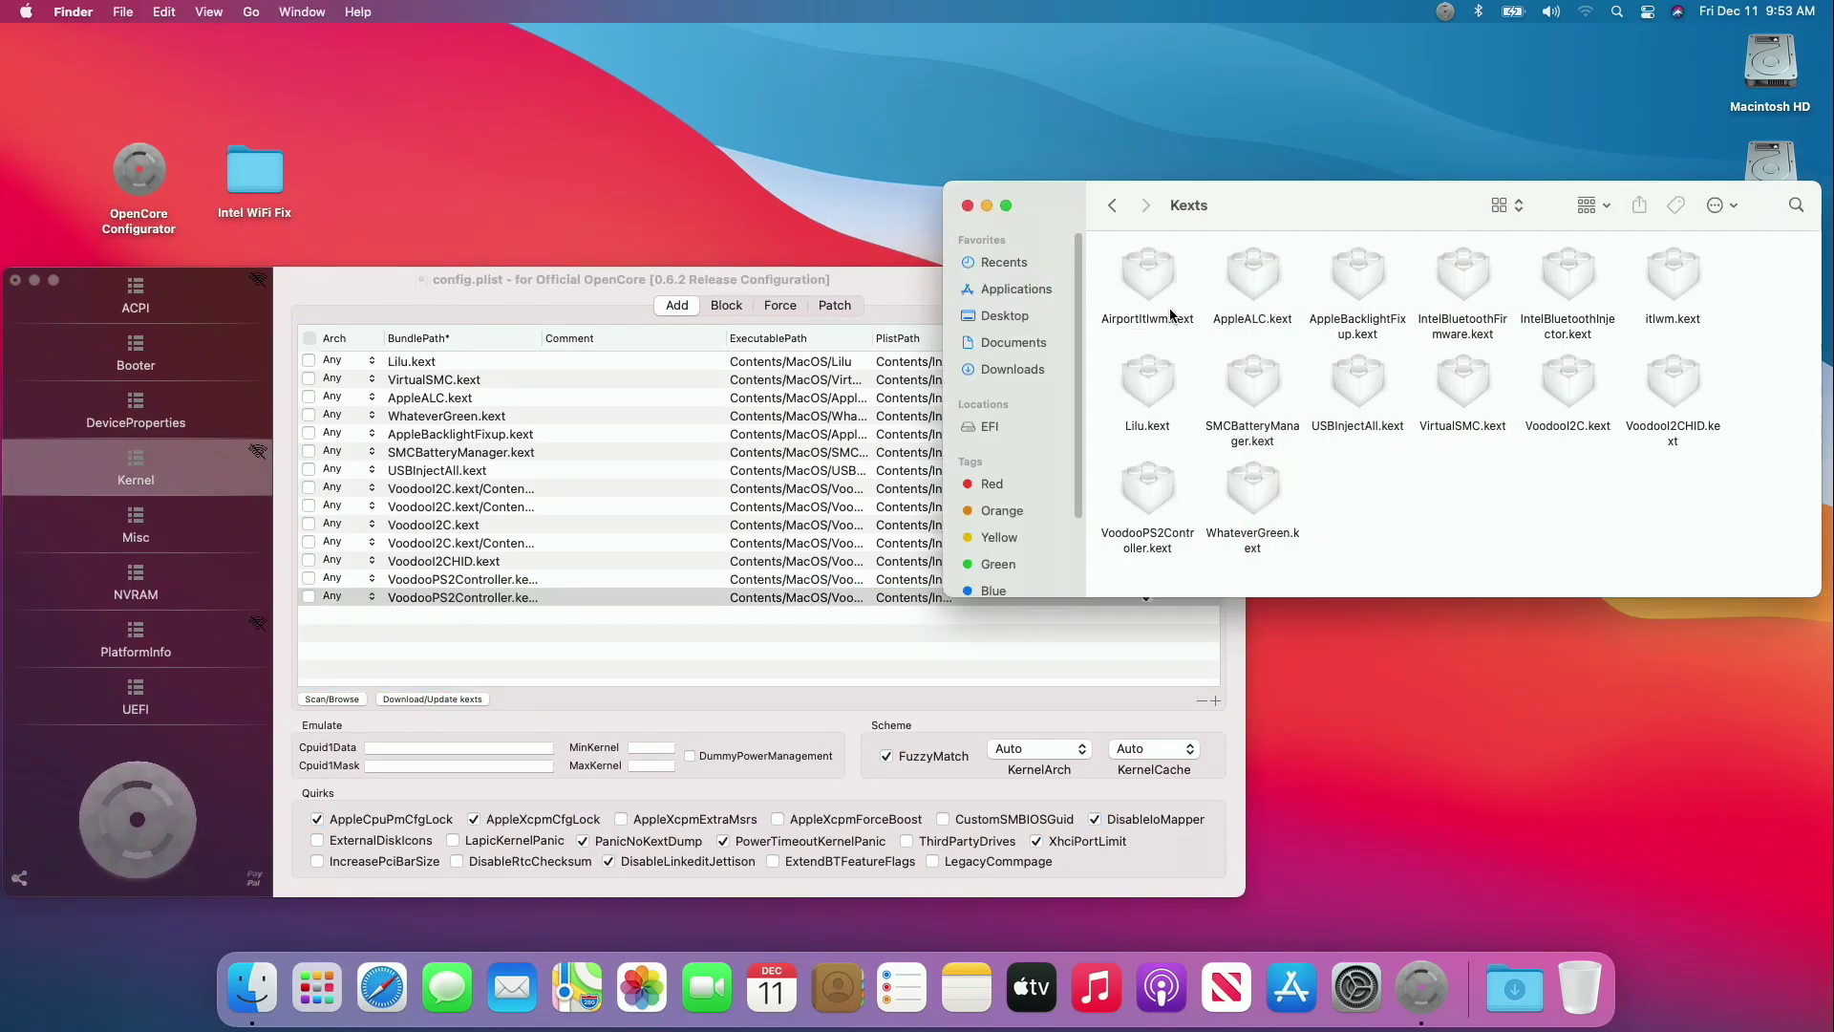
{"action": "left_click", "coordinate": [1166, 276]}
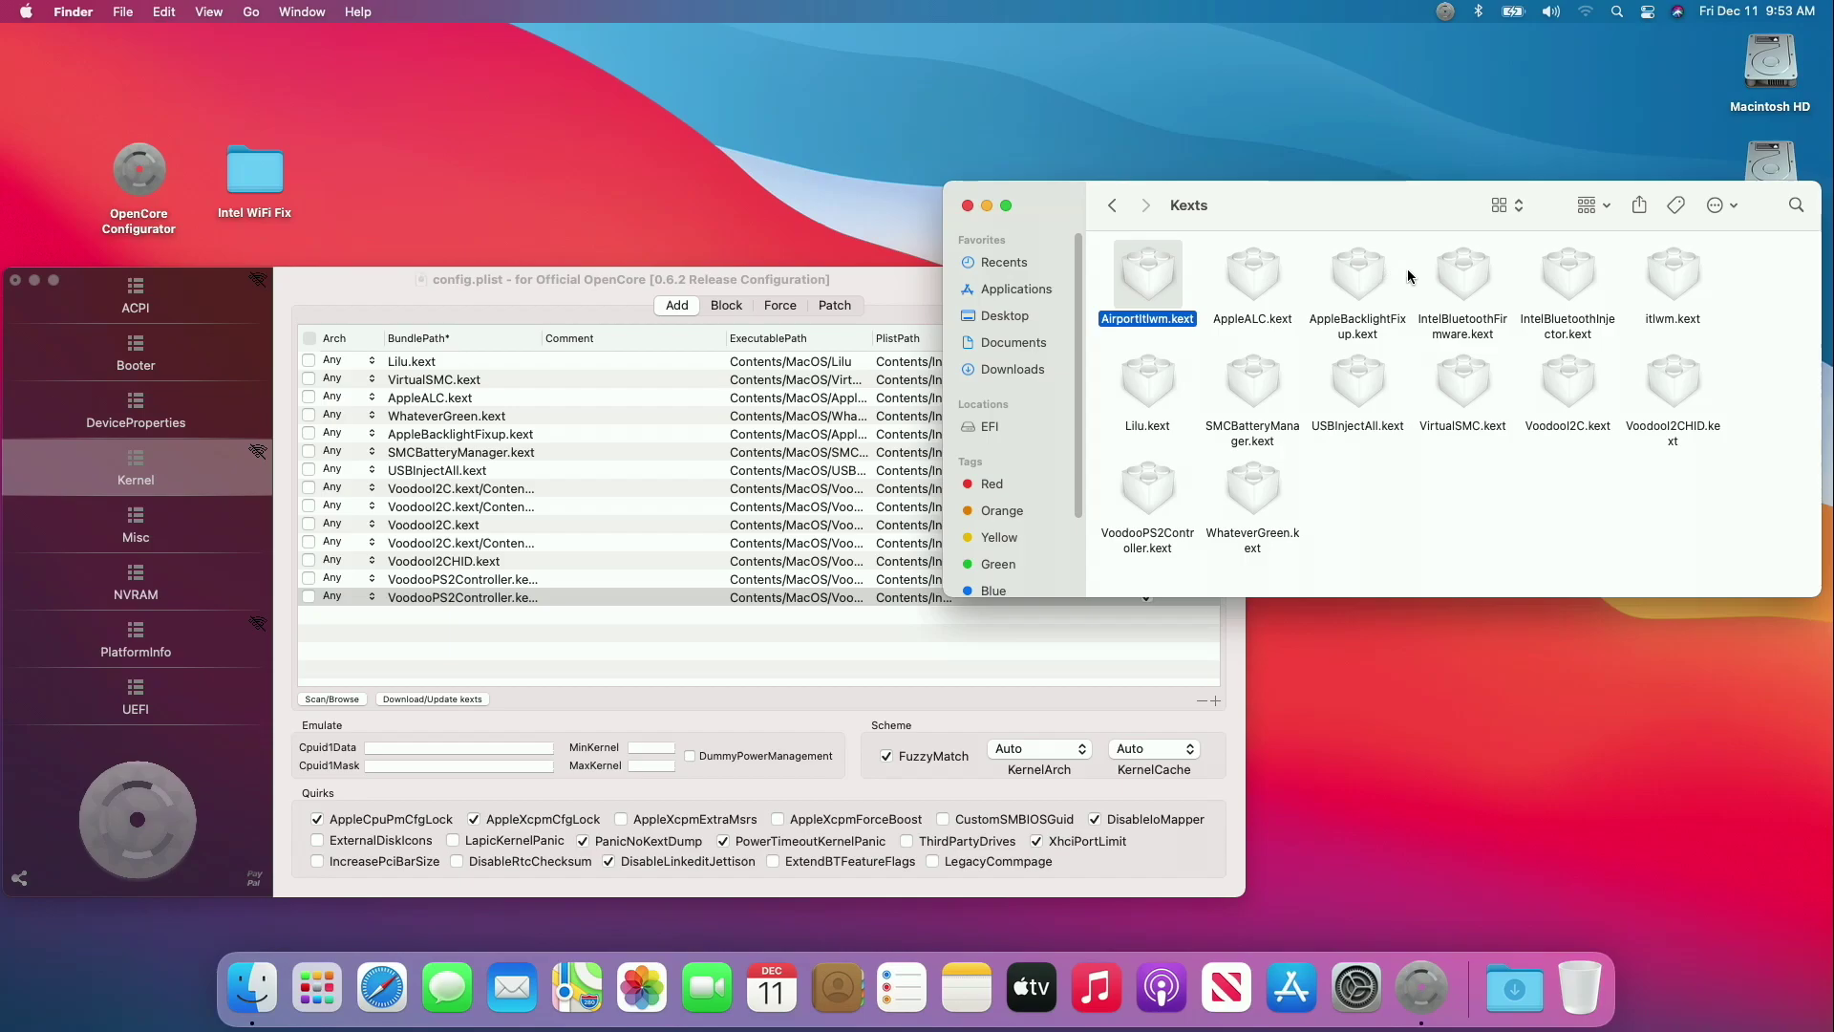
{"action": "left_click", "coordinate": [1450, 278], "text": "super"}
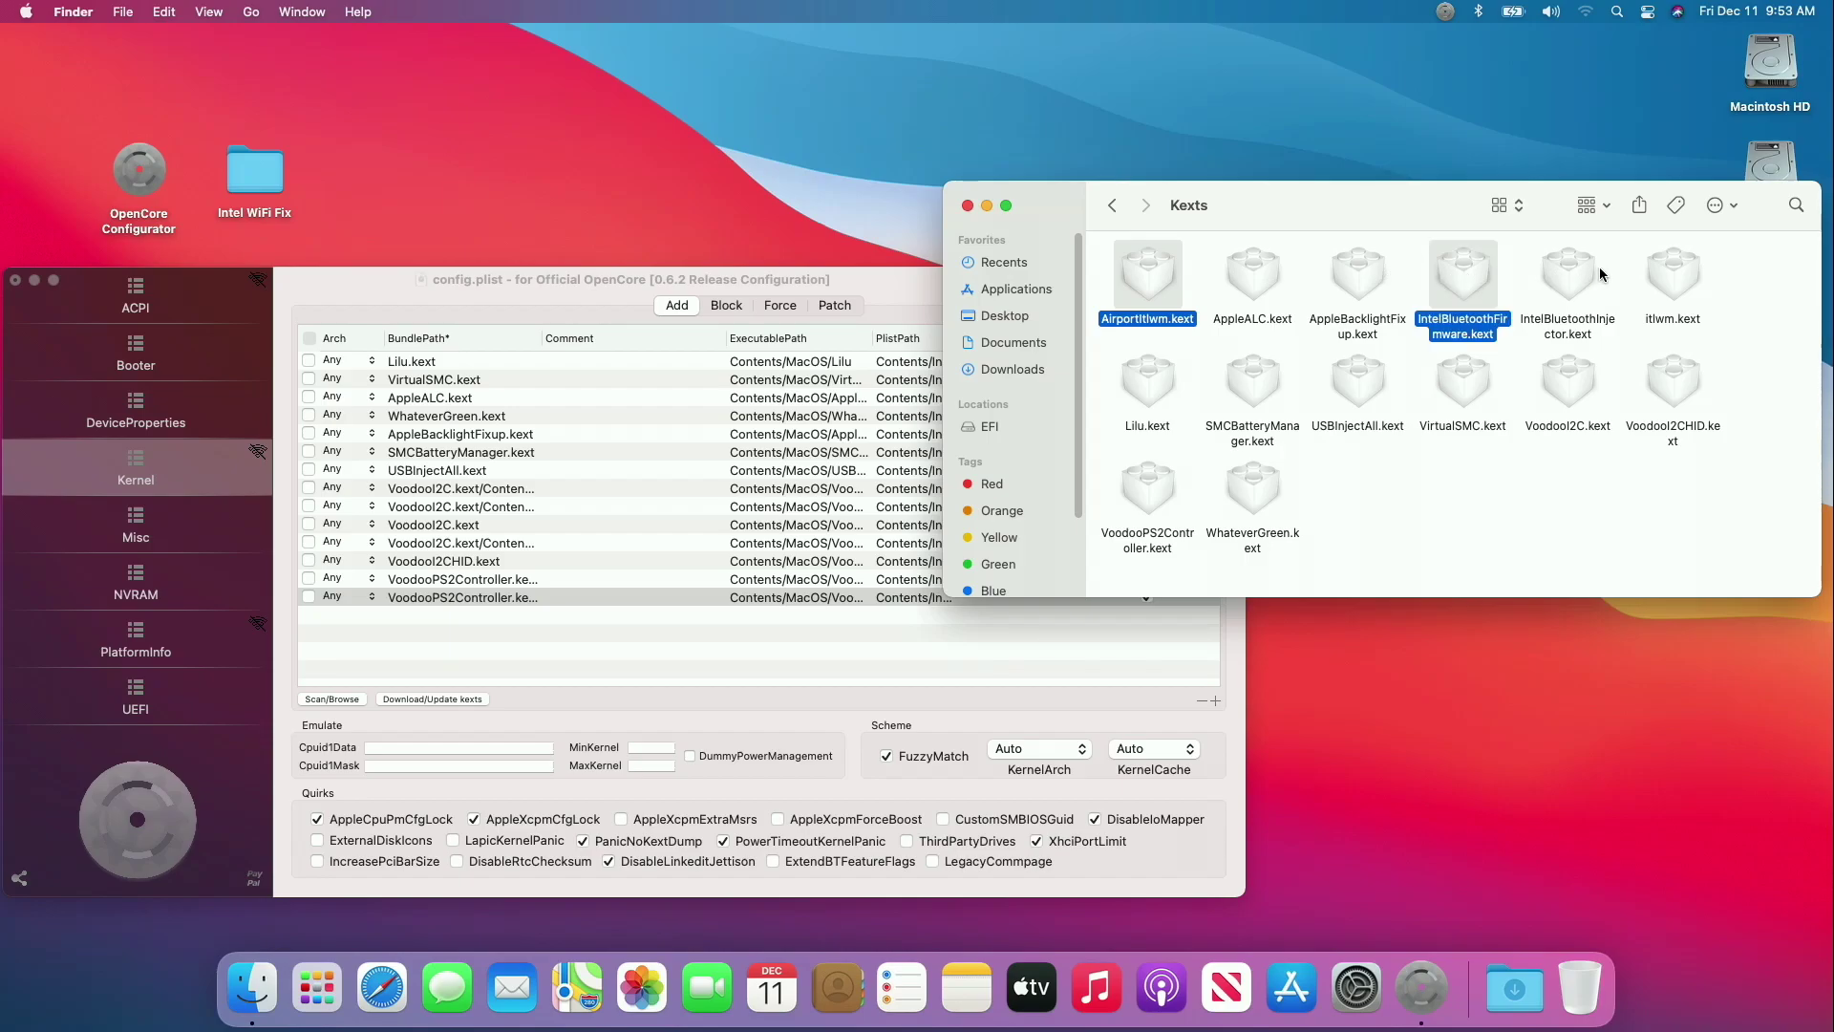
{"action": "left_click", "coordinate": [1571, 281], "text": "super"}
{"action": "left_click", "coordinate": [1658, 285], "text": "super"}
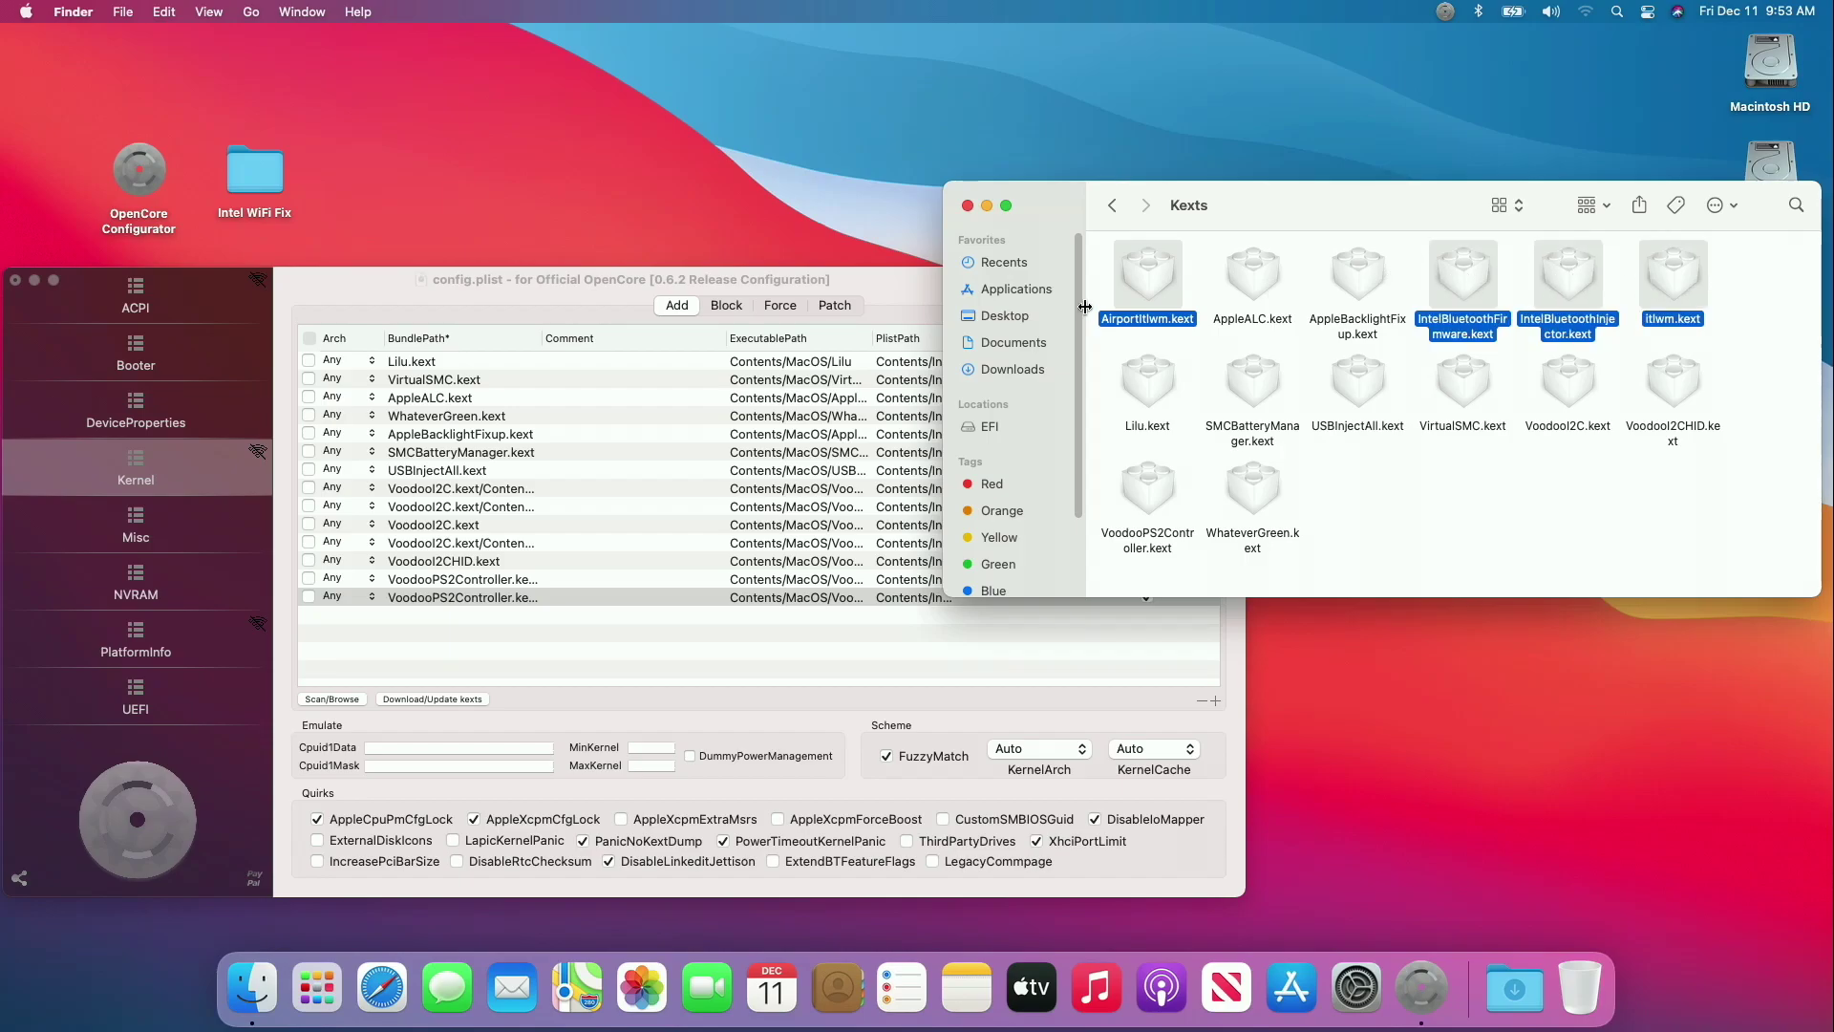
{"action": "left_click_drag", "start_coordinate": [1139, 282], "coordinate": [519, 650]}
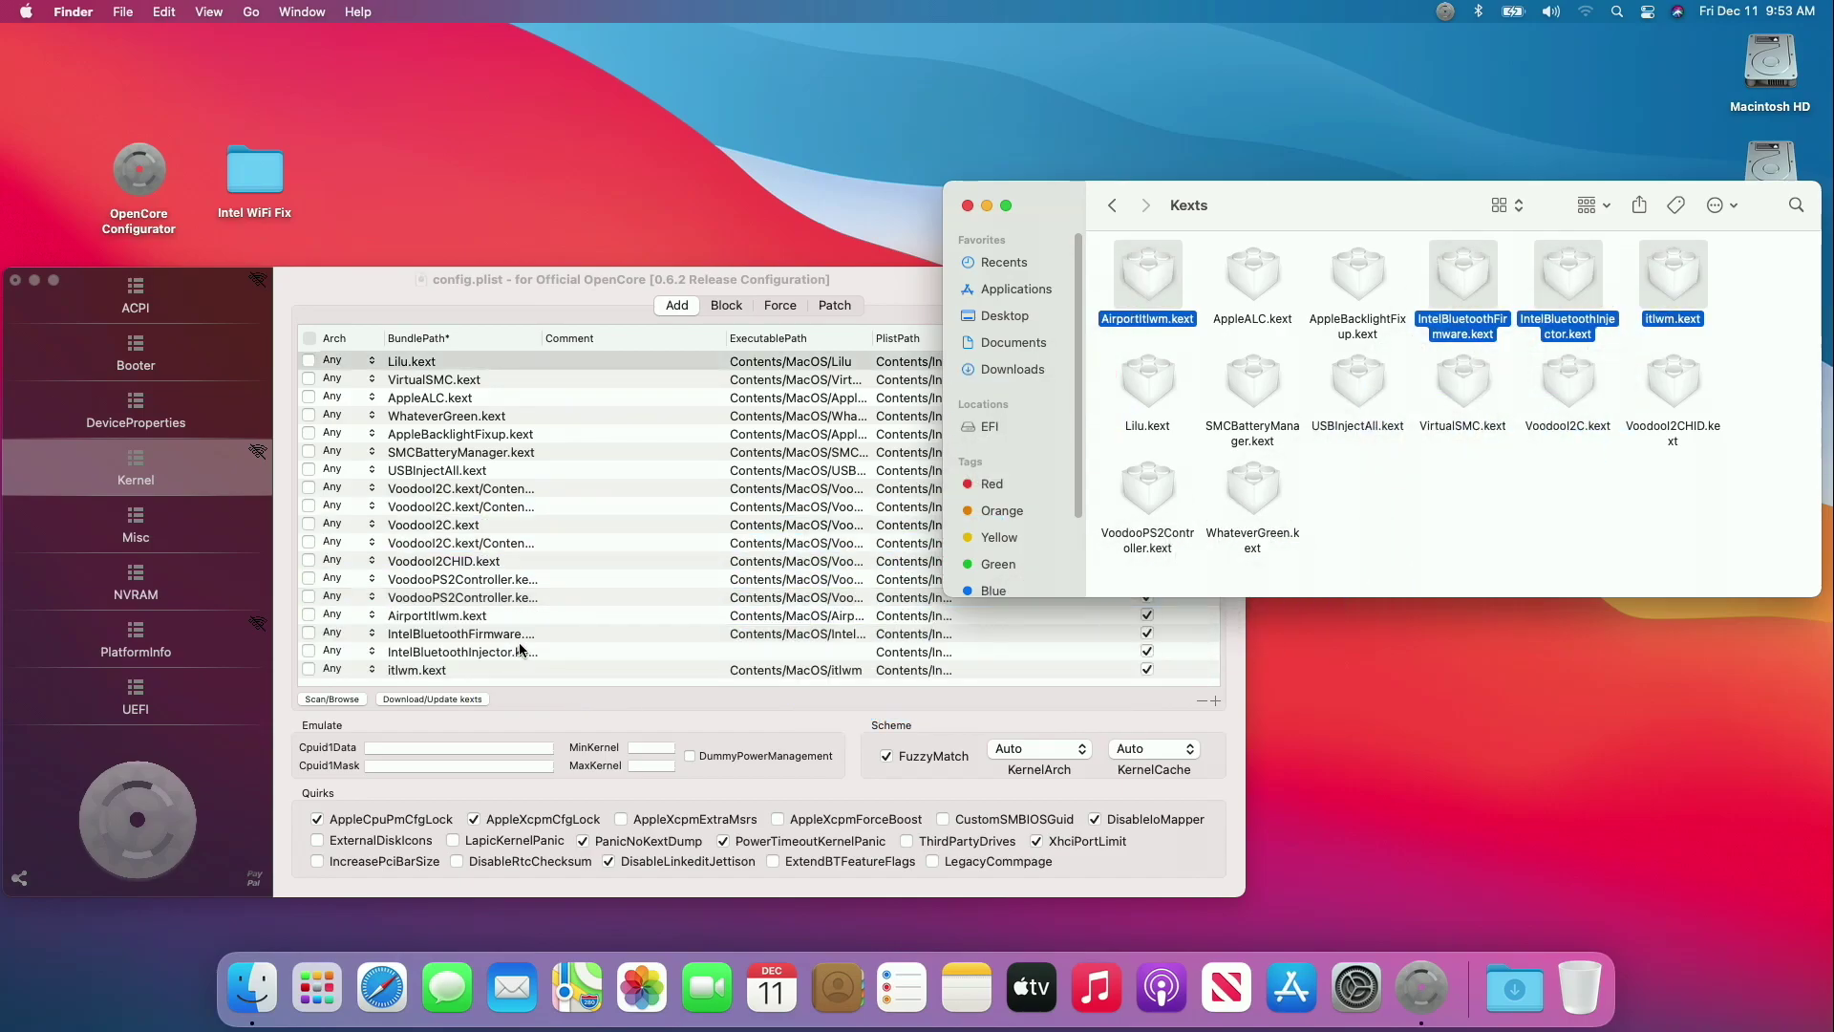
{"action": "left_click", "coordinate": [770, 698]}
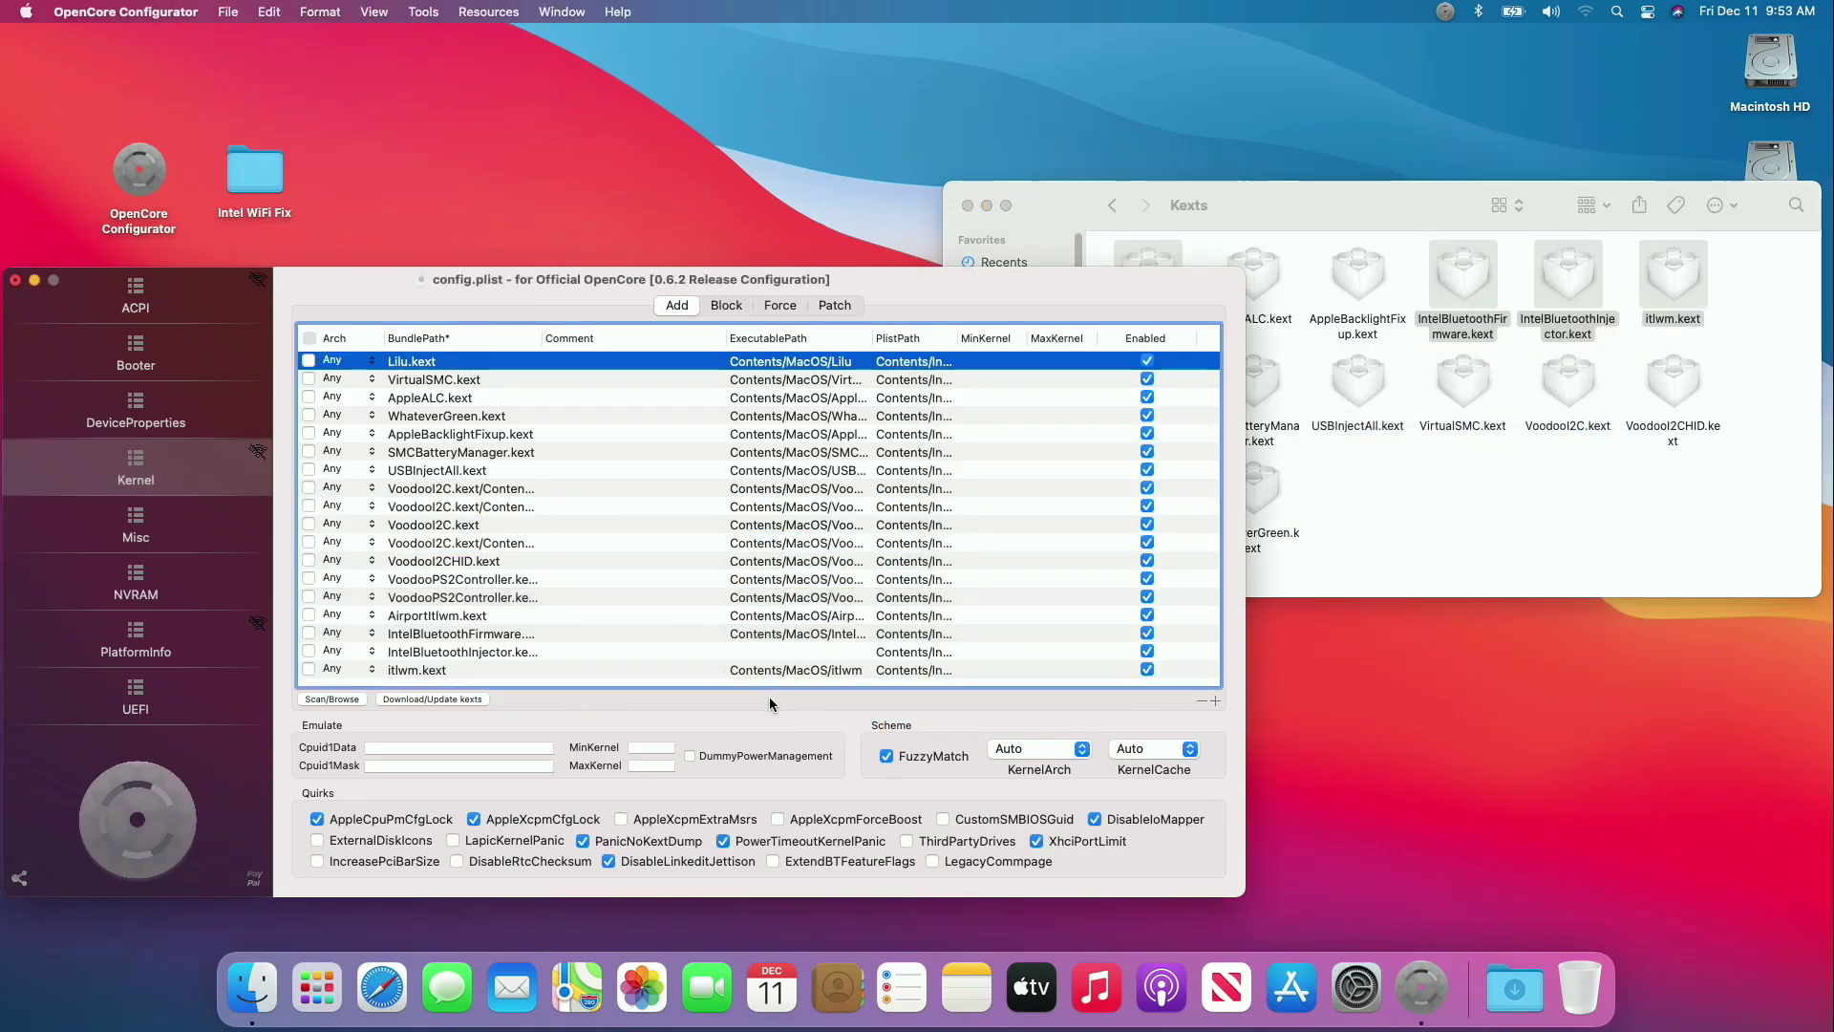
Close the Kexts window and move AirportItlwm.kext up directly below USBInjectAll.kext.
{"action": "left_click", "coordinate": [968, 206]}
{"action": "left_click_drag", "start_coordinate": [894, 295], "coordinate": [1208, 209]}
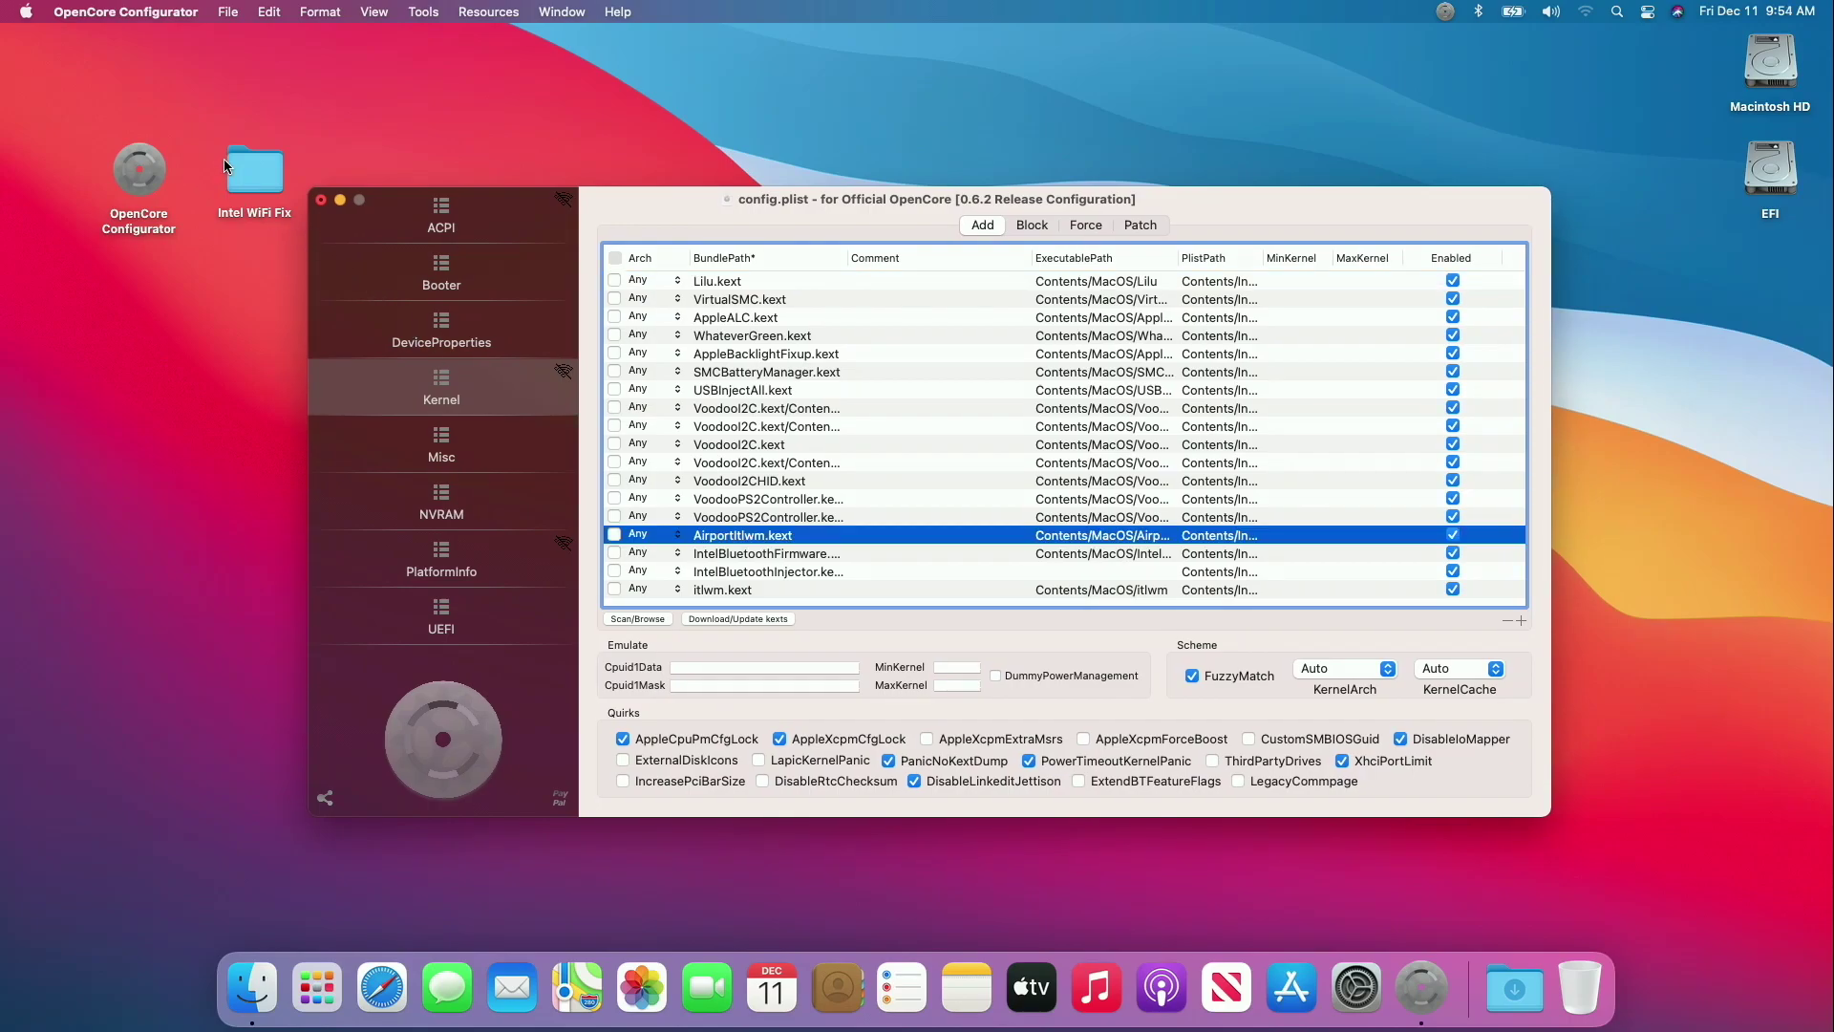
{"action": "double_click", "coordinate": [253, 169]}
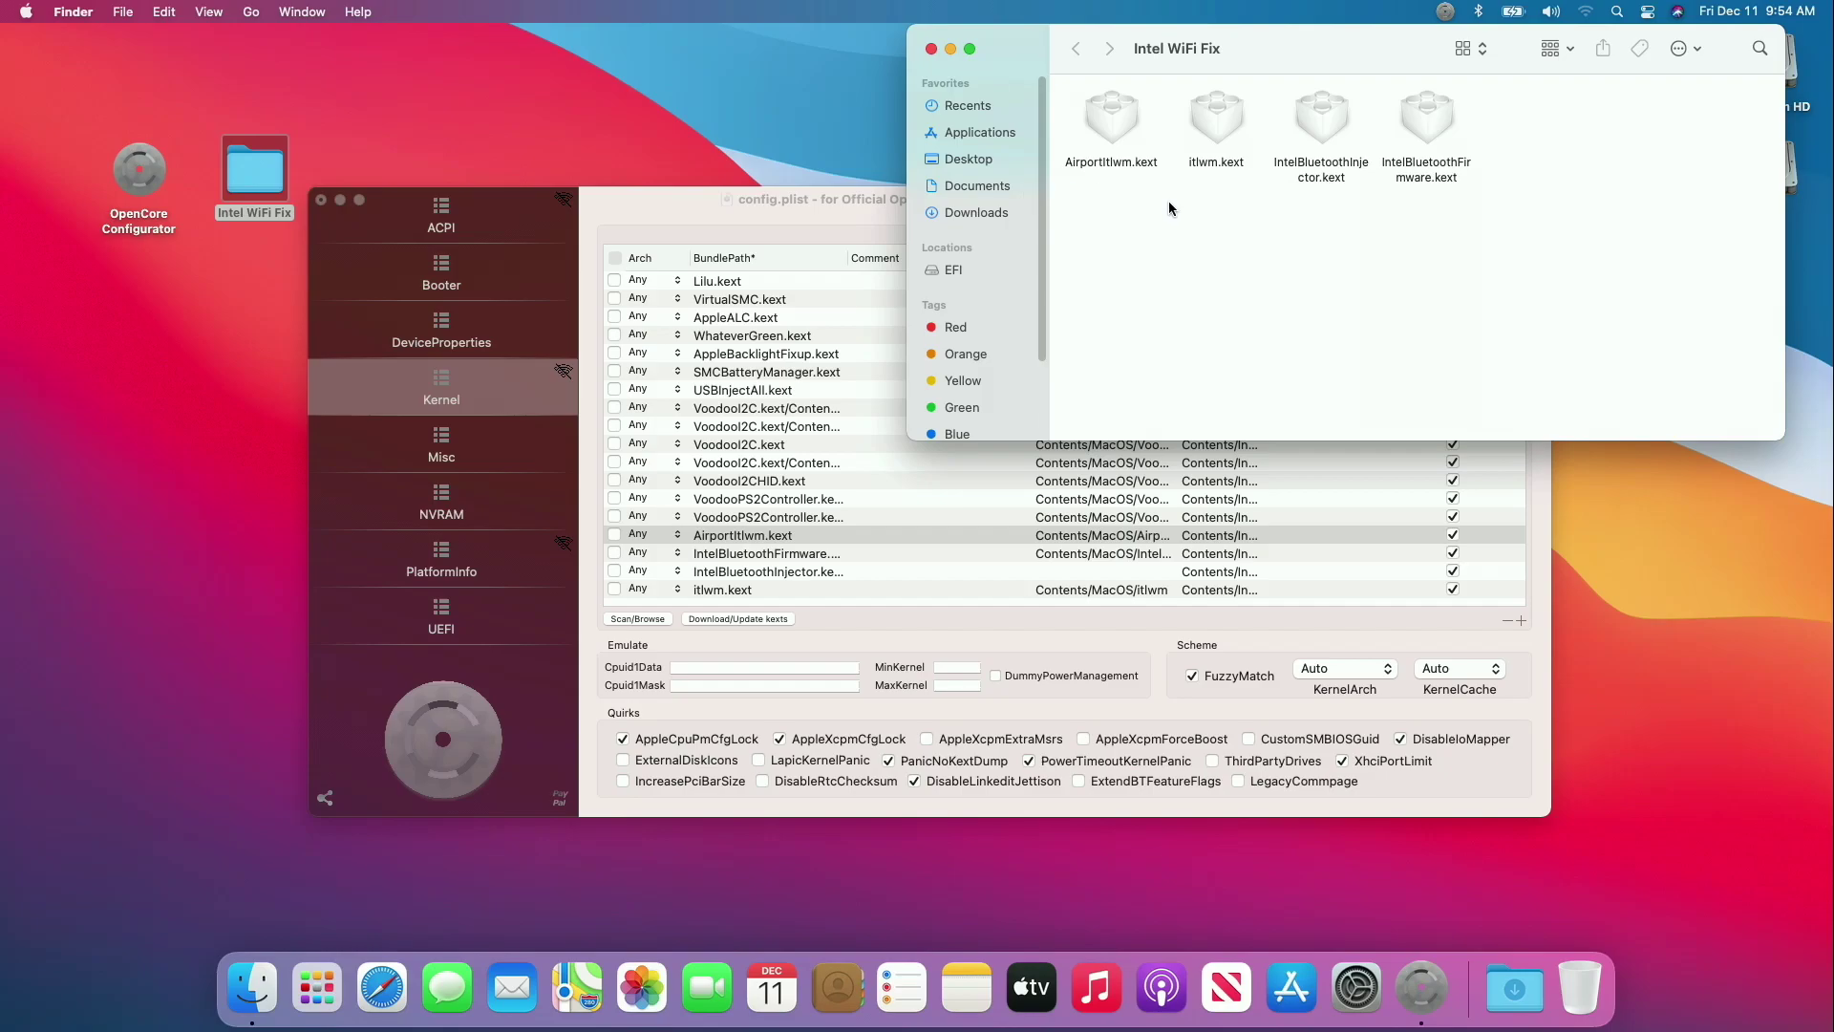
{"action": "left_click", "coordinate": [767, 226]}
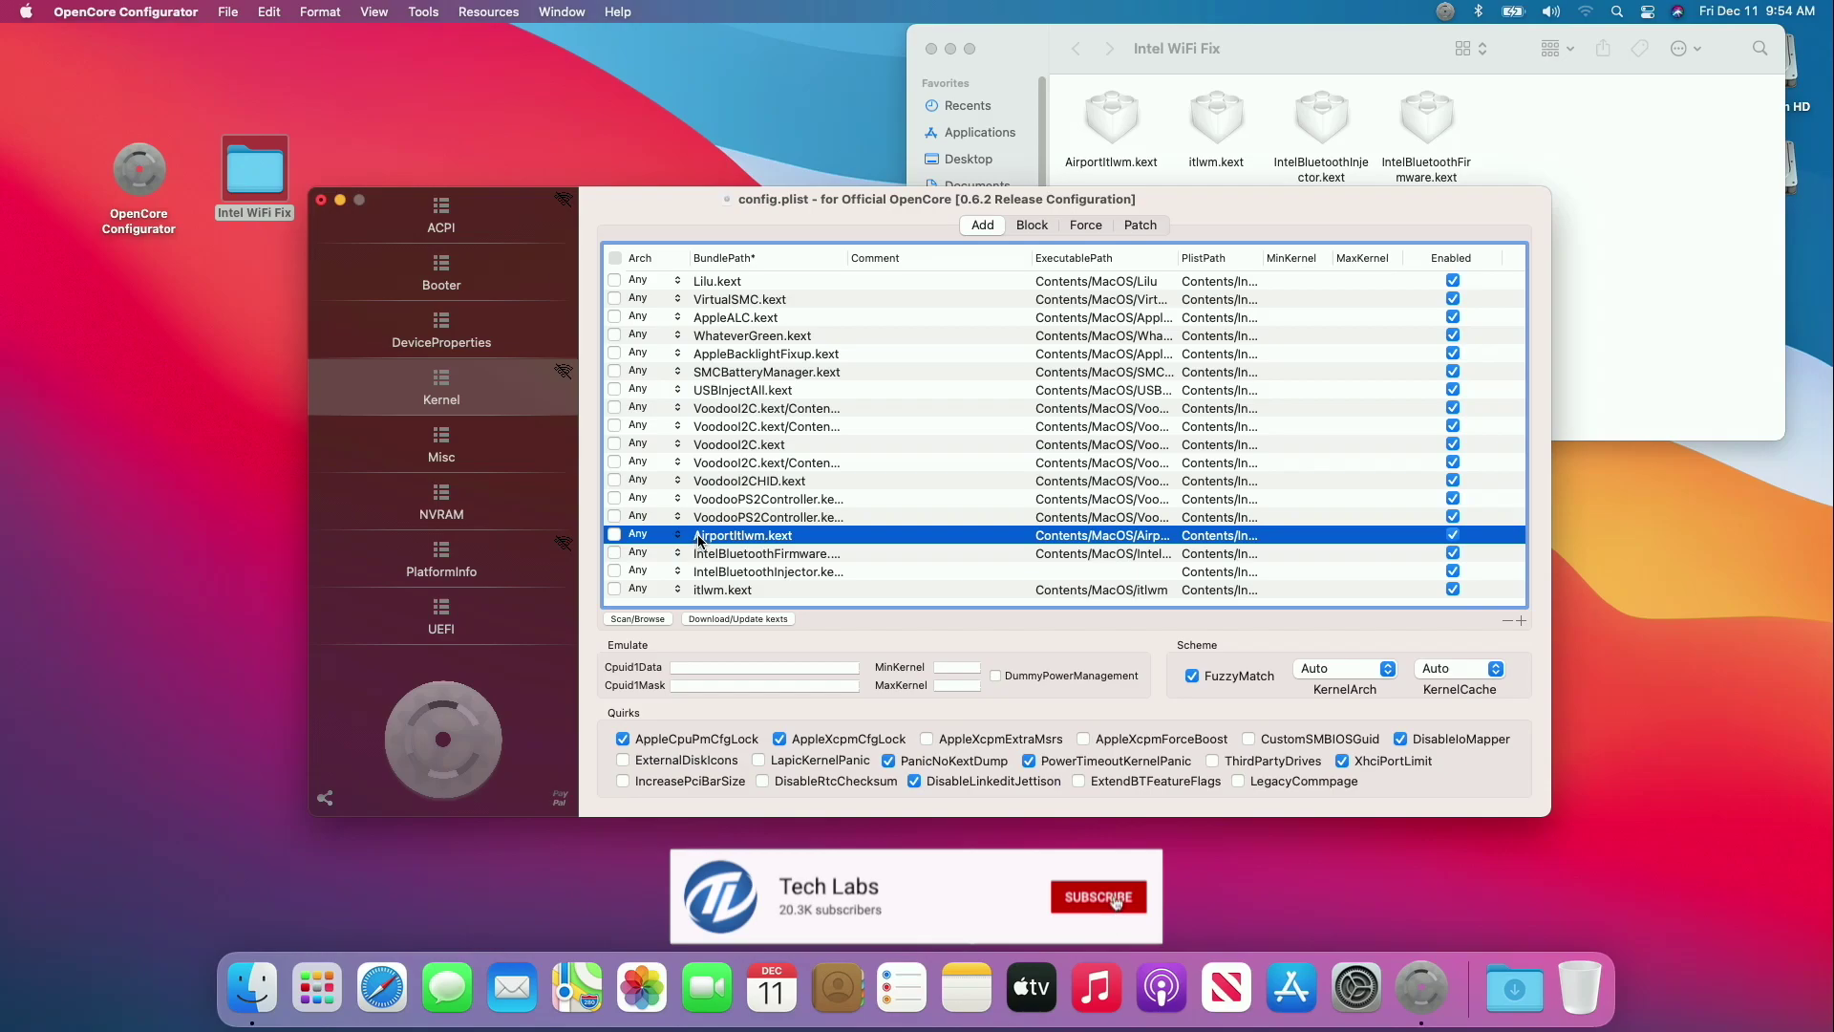
{"action": "left_click_drag", "start_coordinate": [699, 541], "coordinate": [719, 413]}
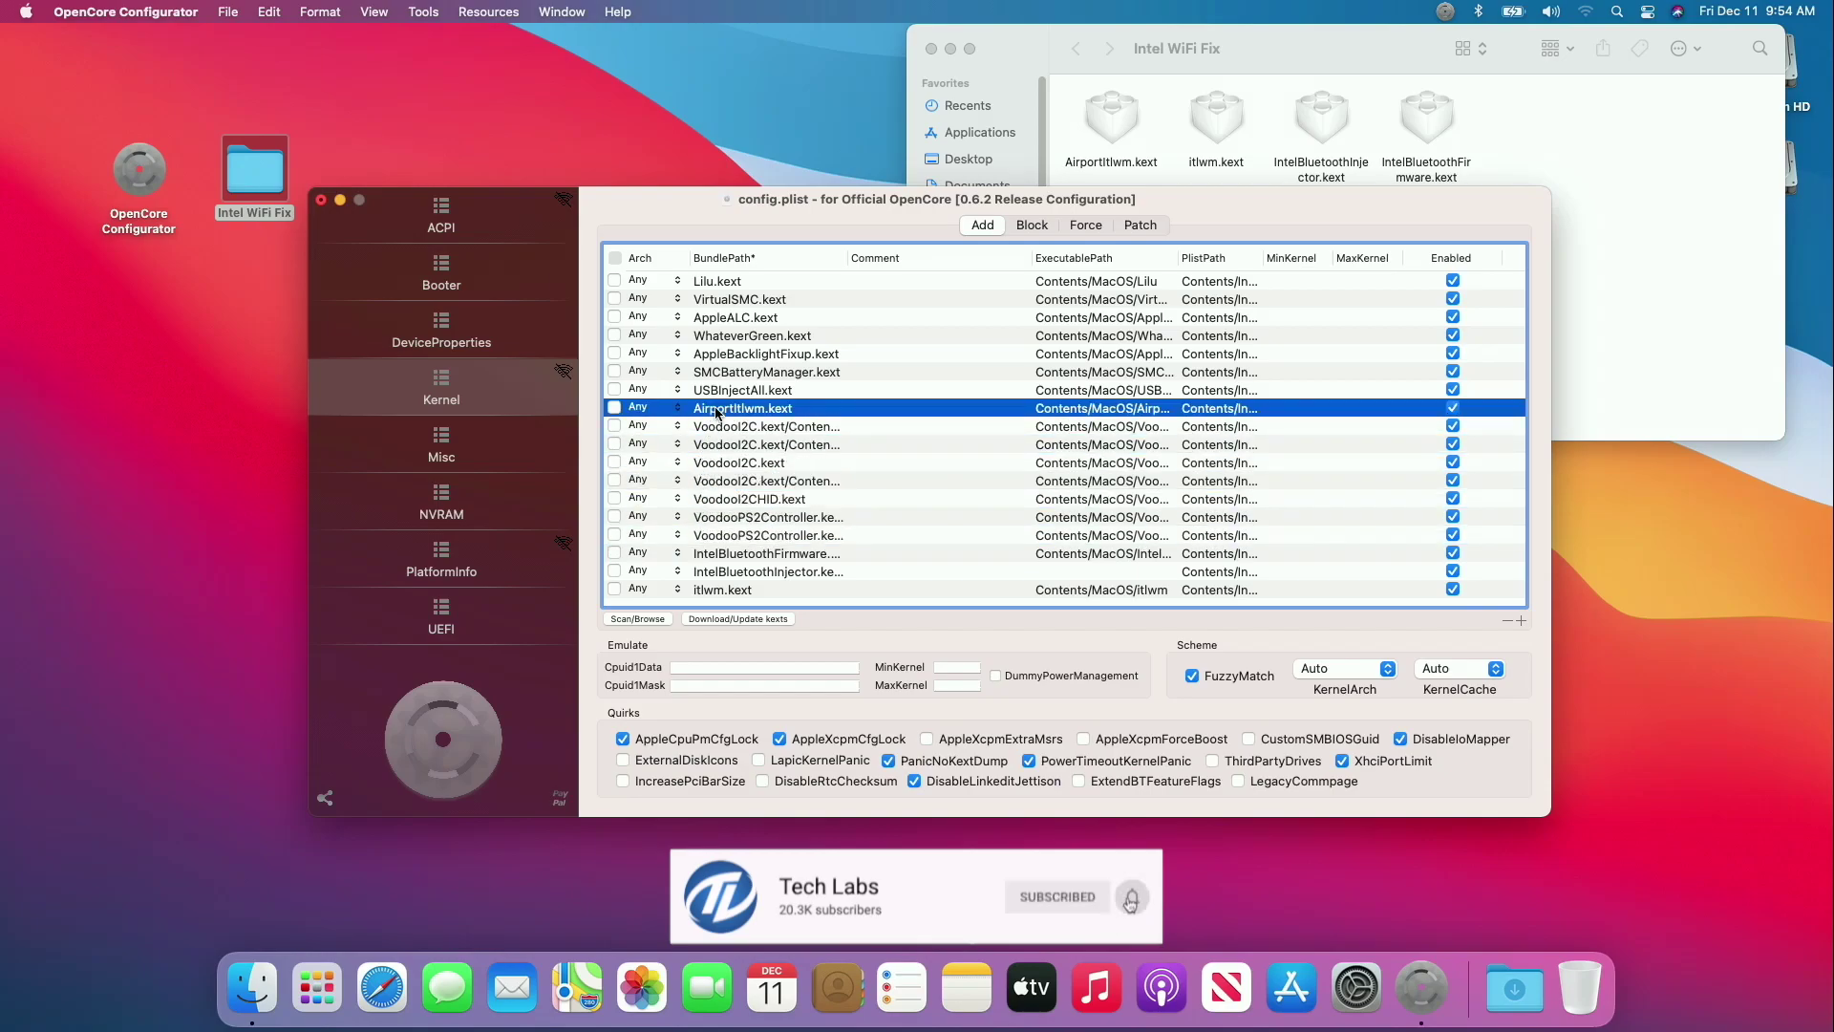
Move itlwm, IntelBluetoothInjector and IntelBluetoothFirmware up, in that order, below AirportItlwm.
{"action": "left_click", "coordinate": [729, 590]}
{"action": "left_click_drag", "start_coordinate": [726, 594], "coordinate": [744, 431]}
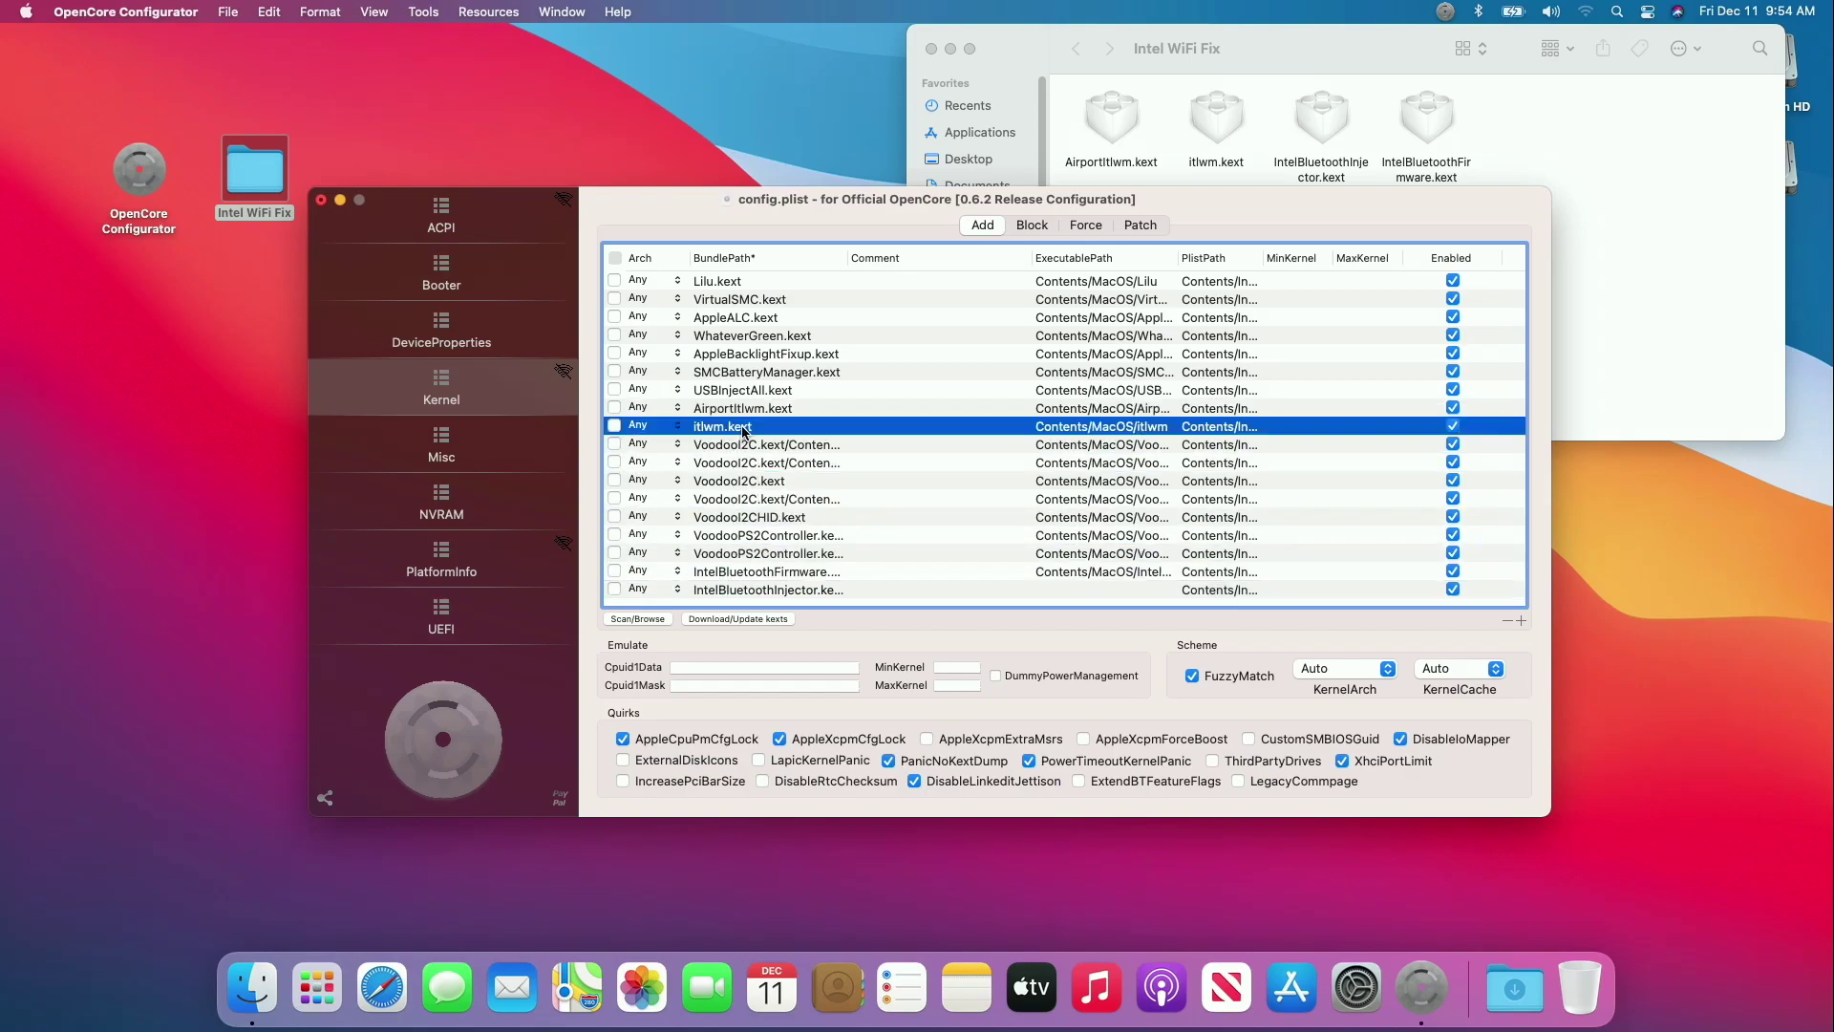
{"action": "left_click", "coordinate": [731, 590]}
{"action": "left_click_drag", "start_coordinate": [734, 594], "coordinate": [740, 449]}
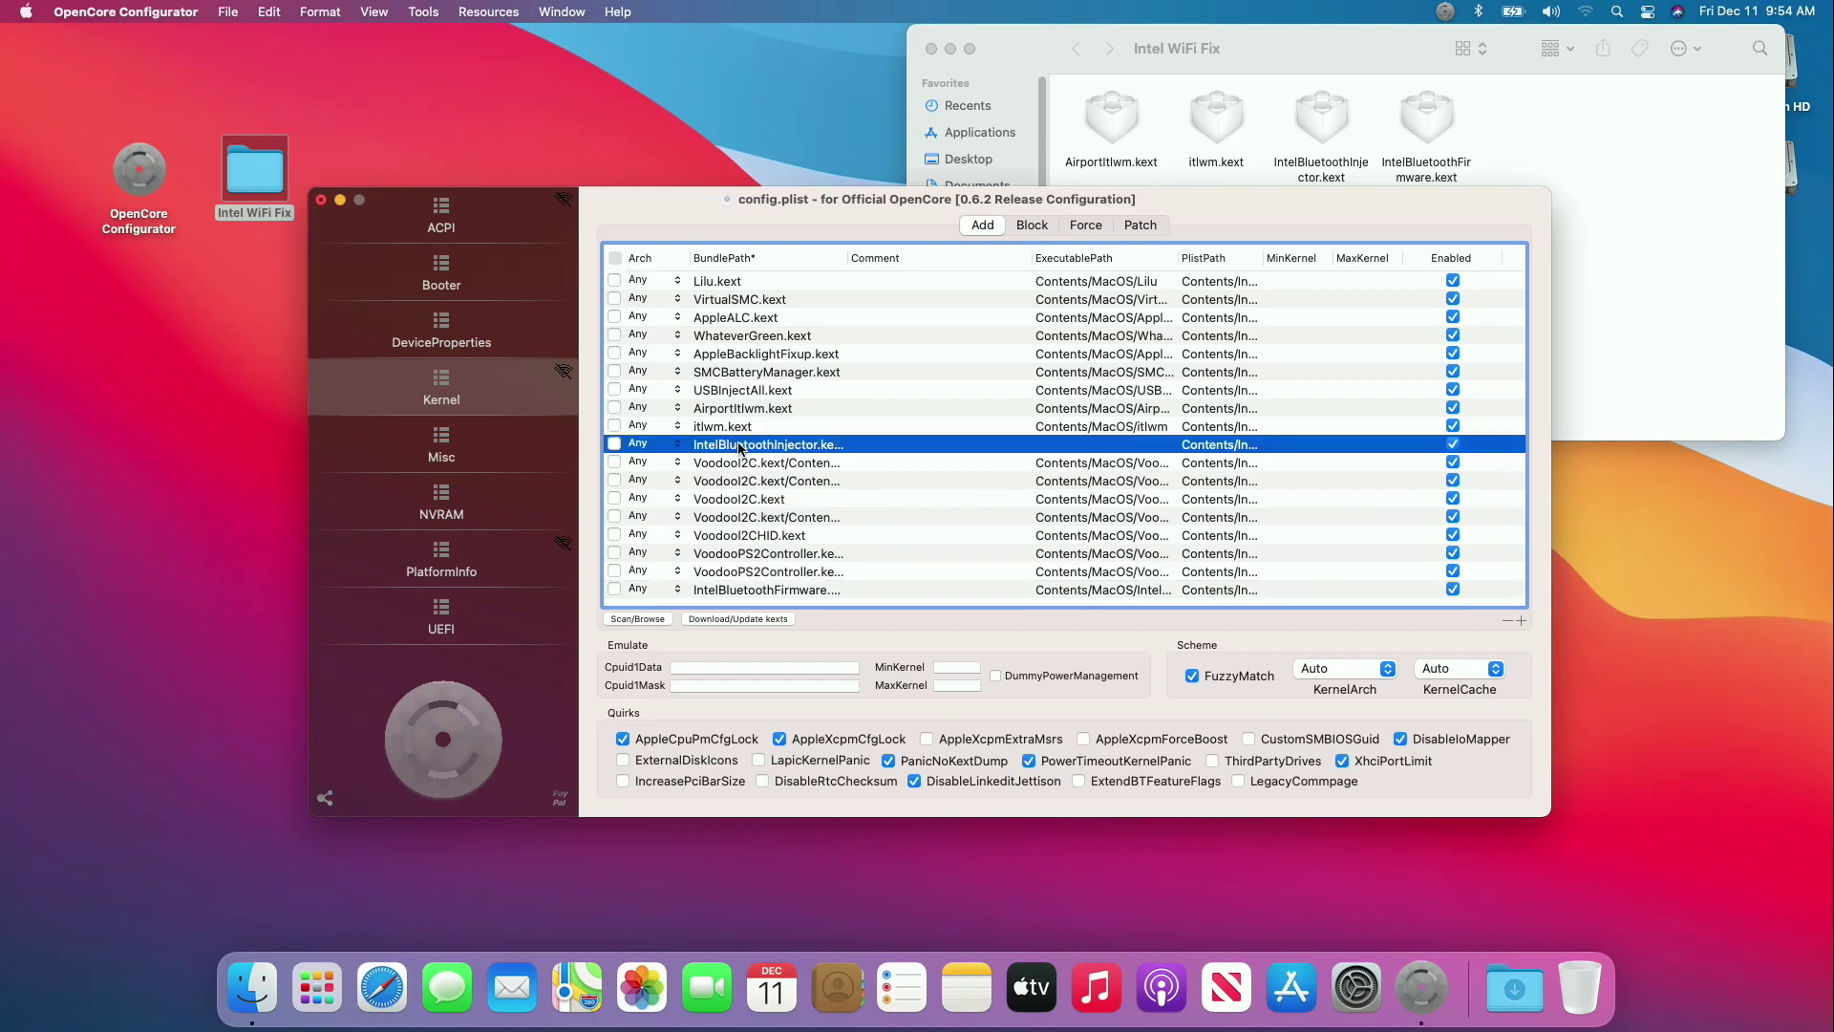
{"action": "left_click", "coordinate": [774, 592]}
{"action": "left_click_drag", "start_coordinate": [768, 599], "coordinate": [770, 465]}
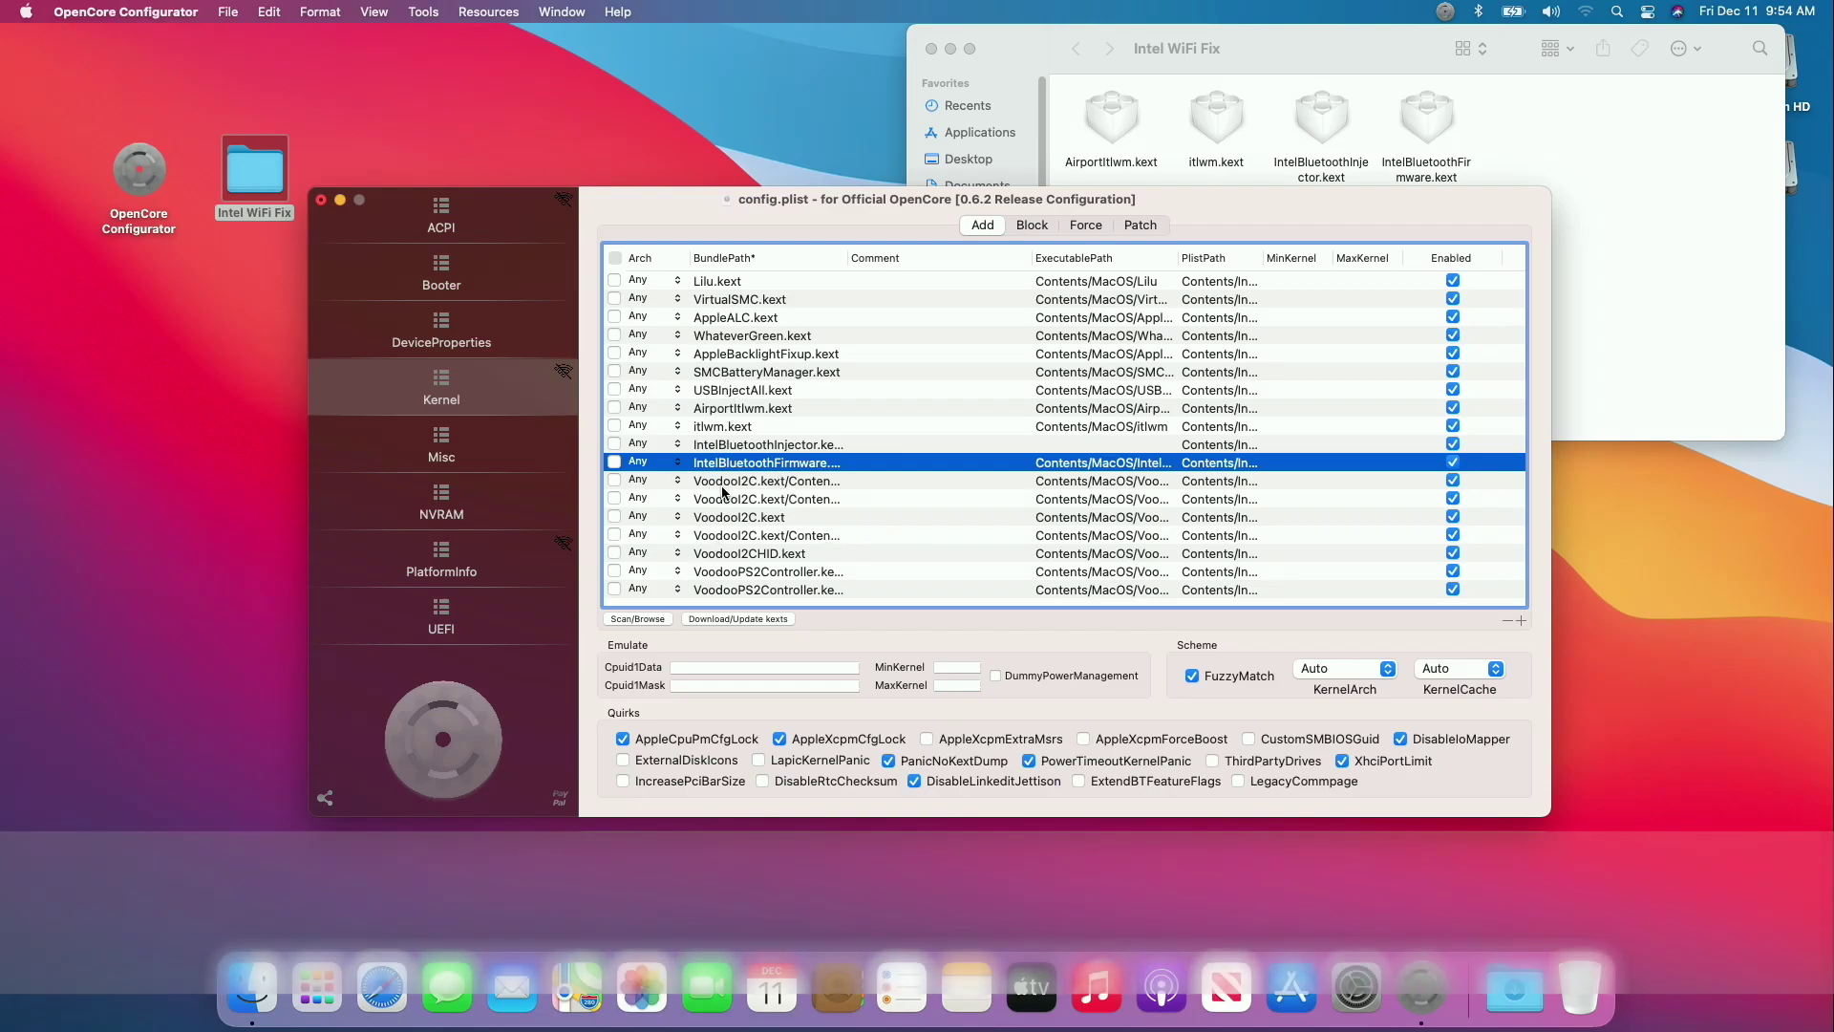
Save and close config.plist, and close the Intel WiFi Fix folder window.
{"action": "left_click", "coordinate": [322, 203]}
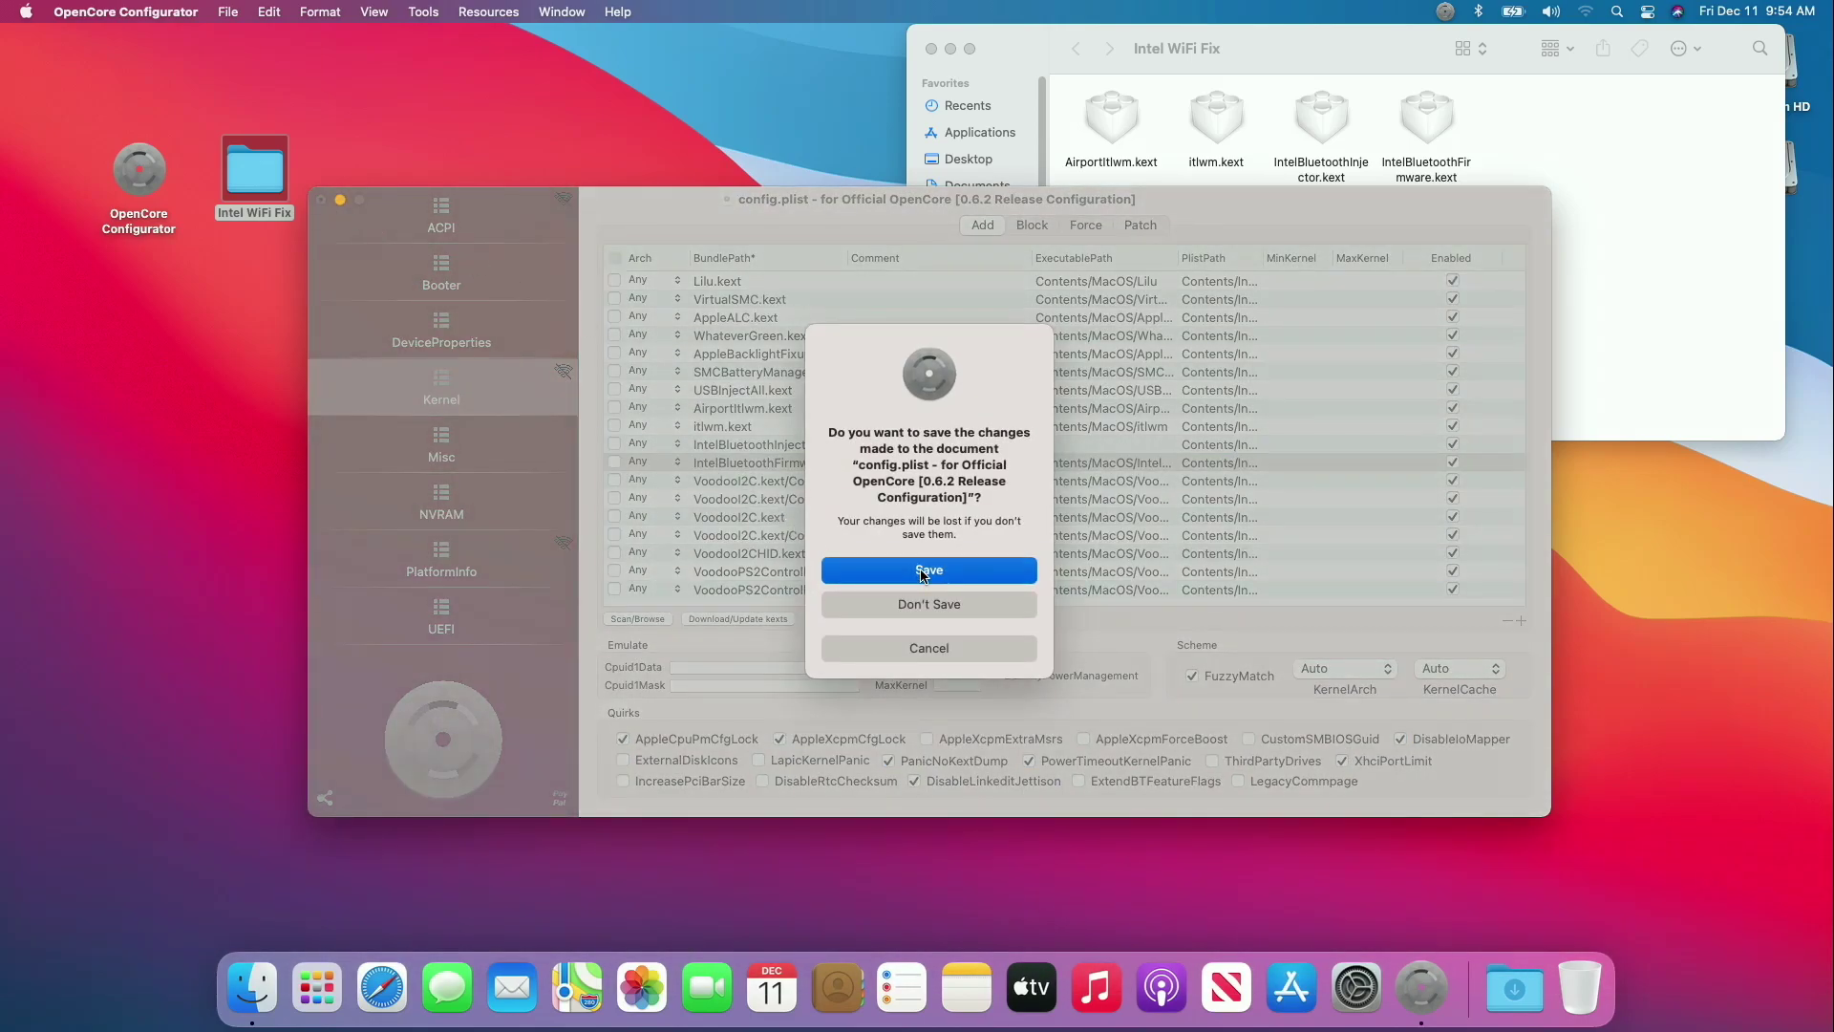
{"action": "left_click", "coordinate": [922, 571]}
{"action": "left_click", "coordinate": [941, 46]}
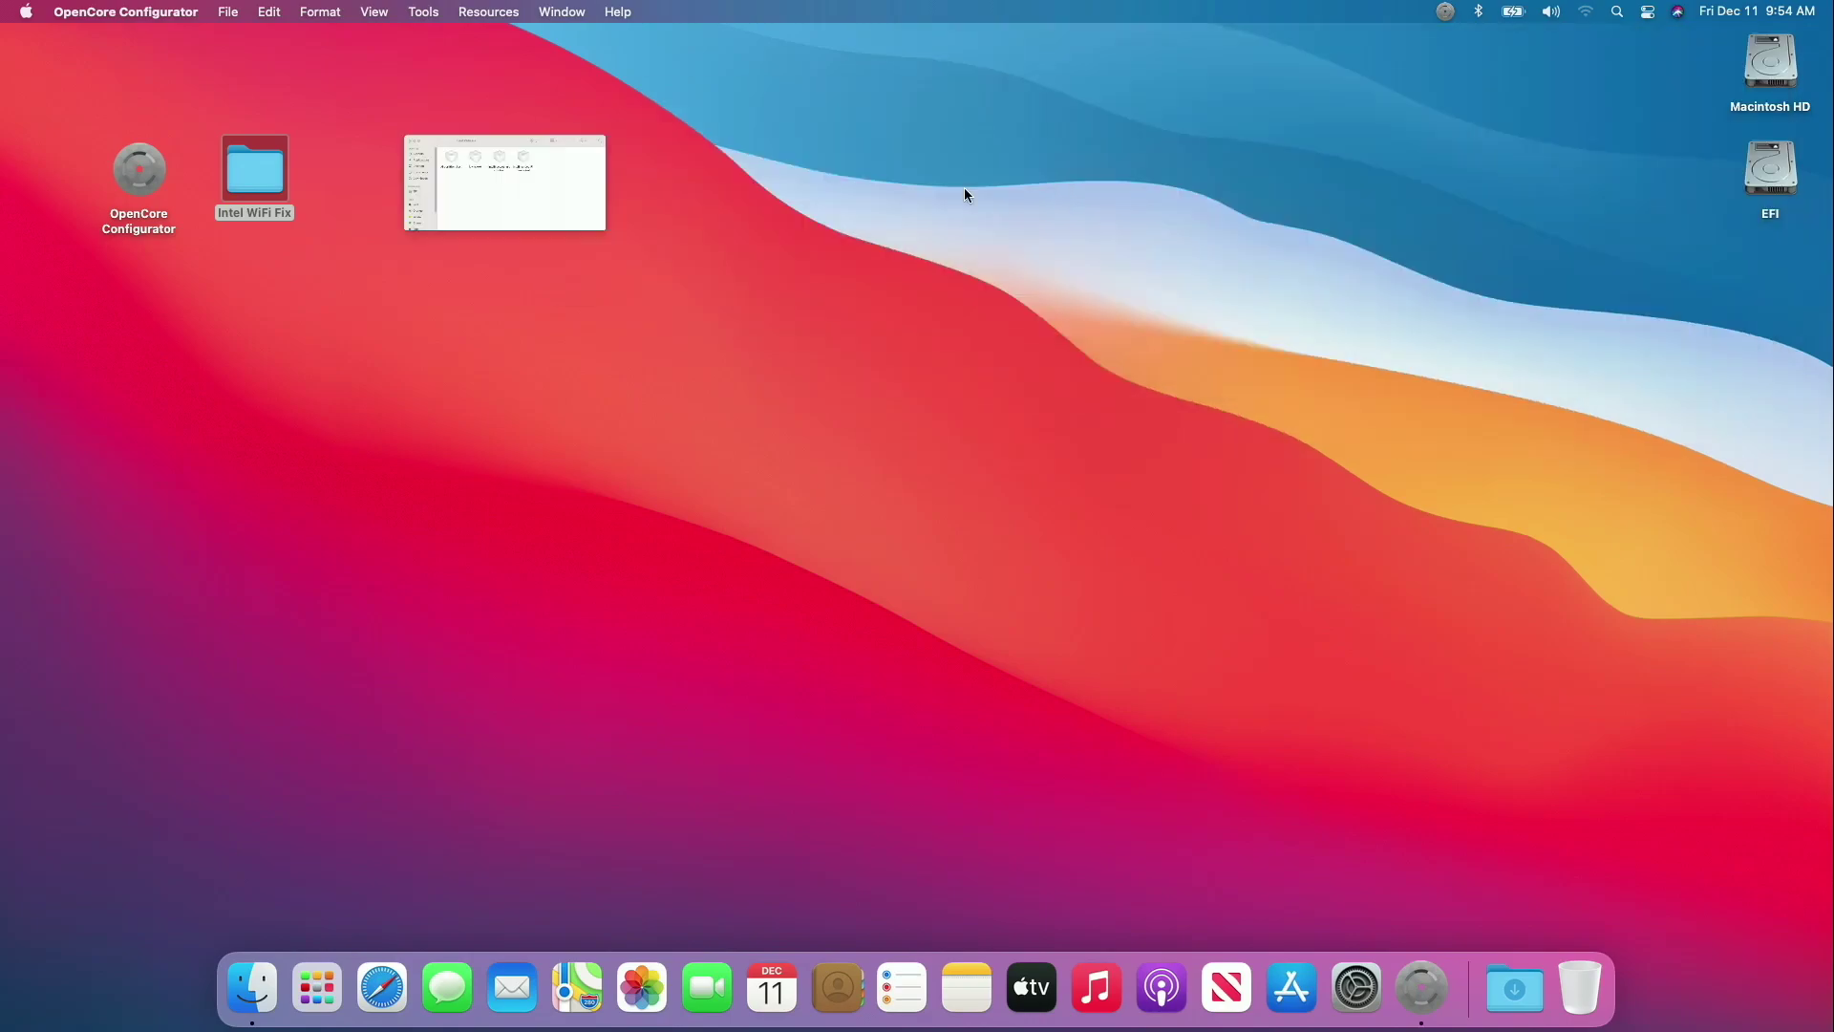
Quit OpenCore Configurator, eject the EFI disk, and restart the Mac from the Apple menu.
{"action": "right_click", "coordinate": [1420, 984]}
{"action": "left_click", "coordinate": [1416, 914]}
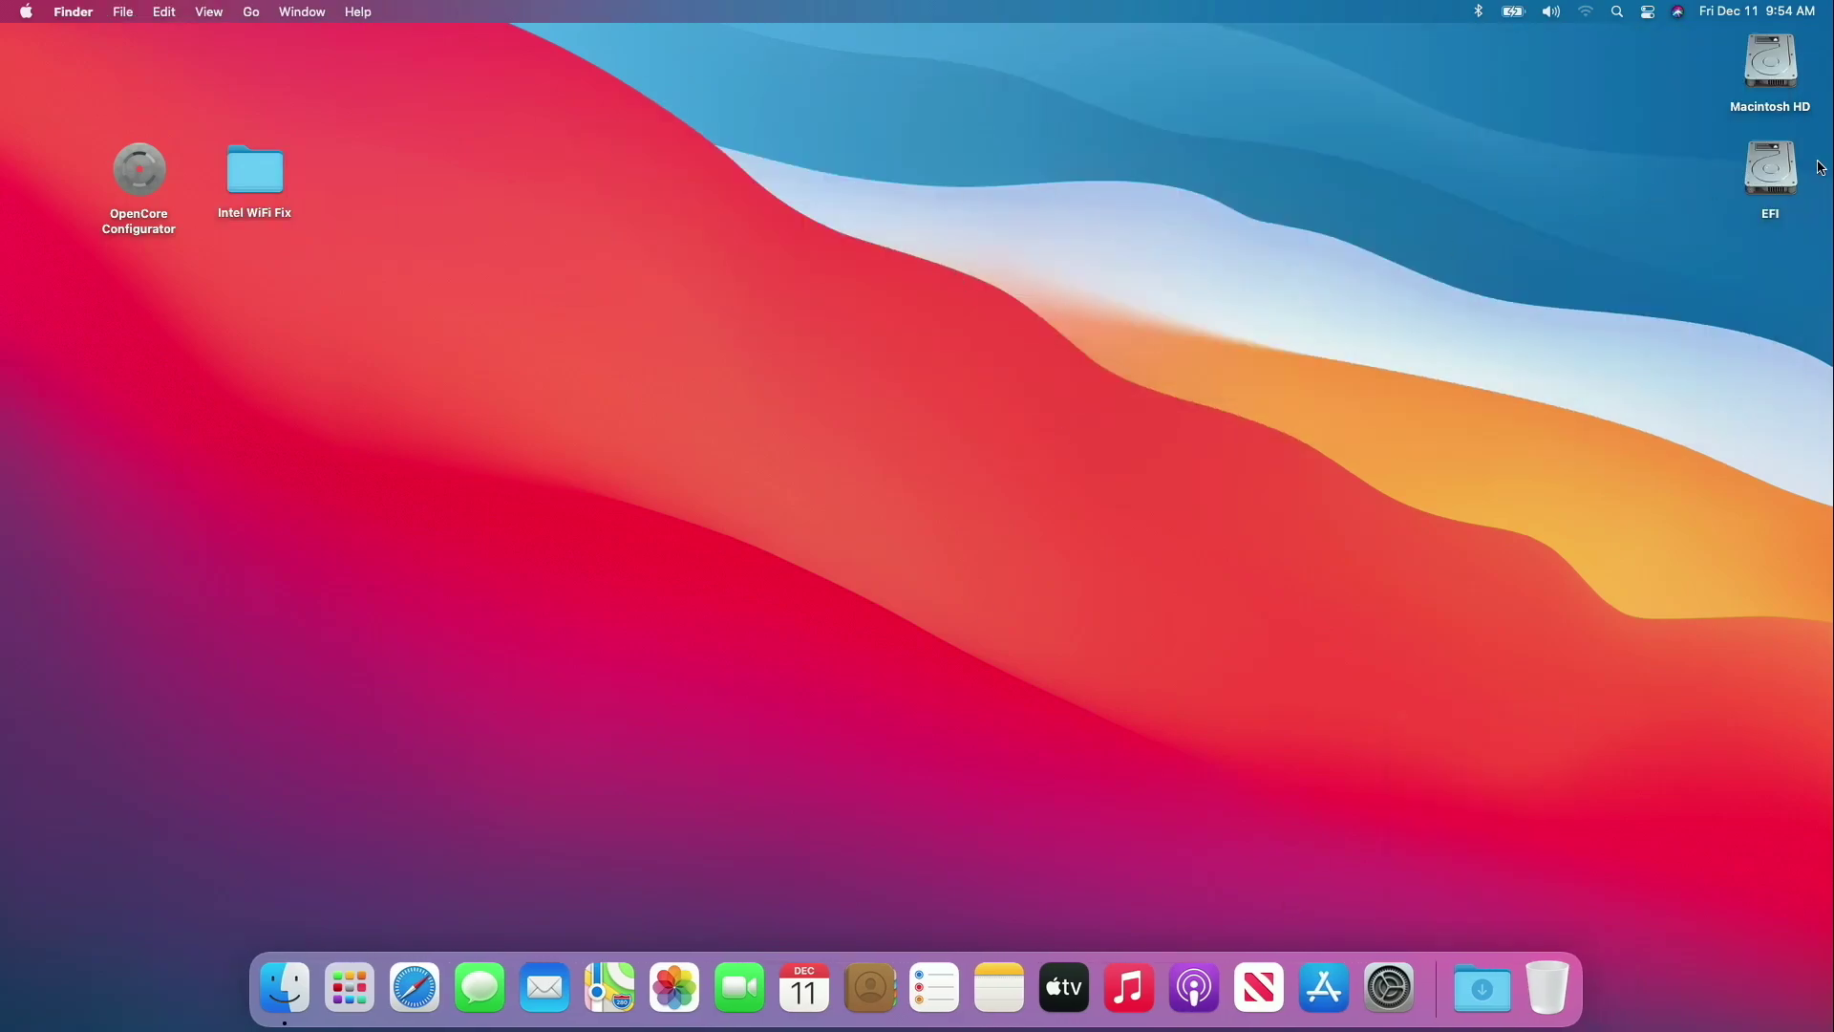
{"action": "right_click", "coordinate": [1767, 157]}
{"action": "left_click", "coordinate": [1716, 194]}
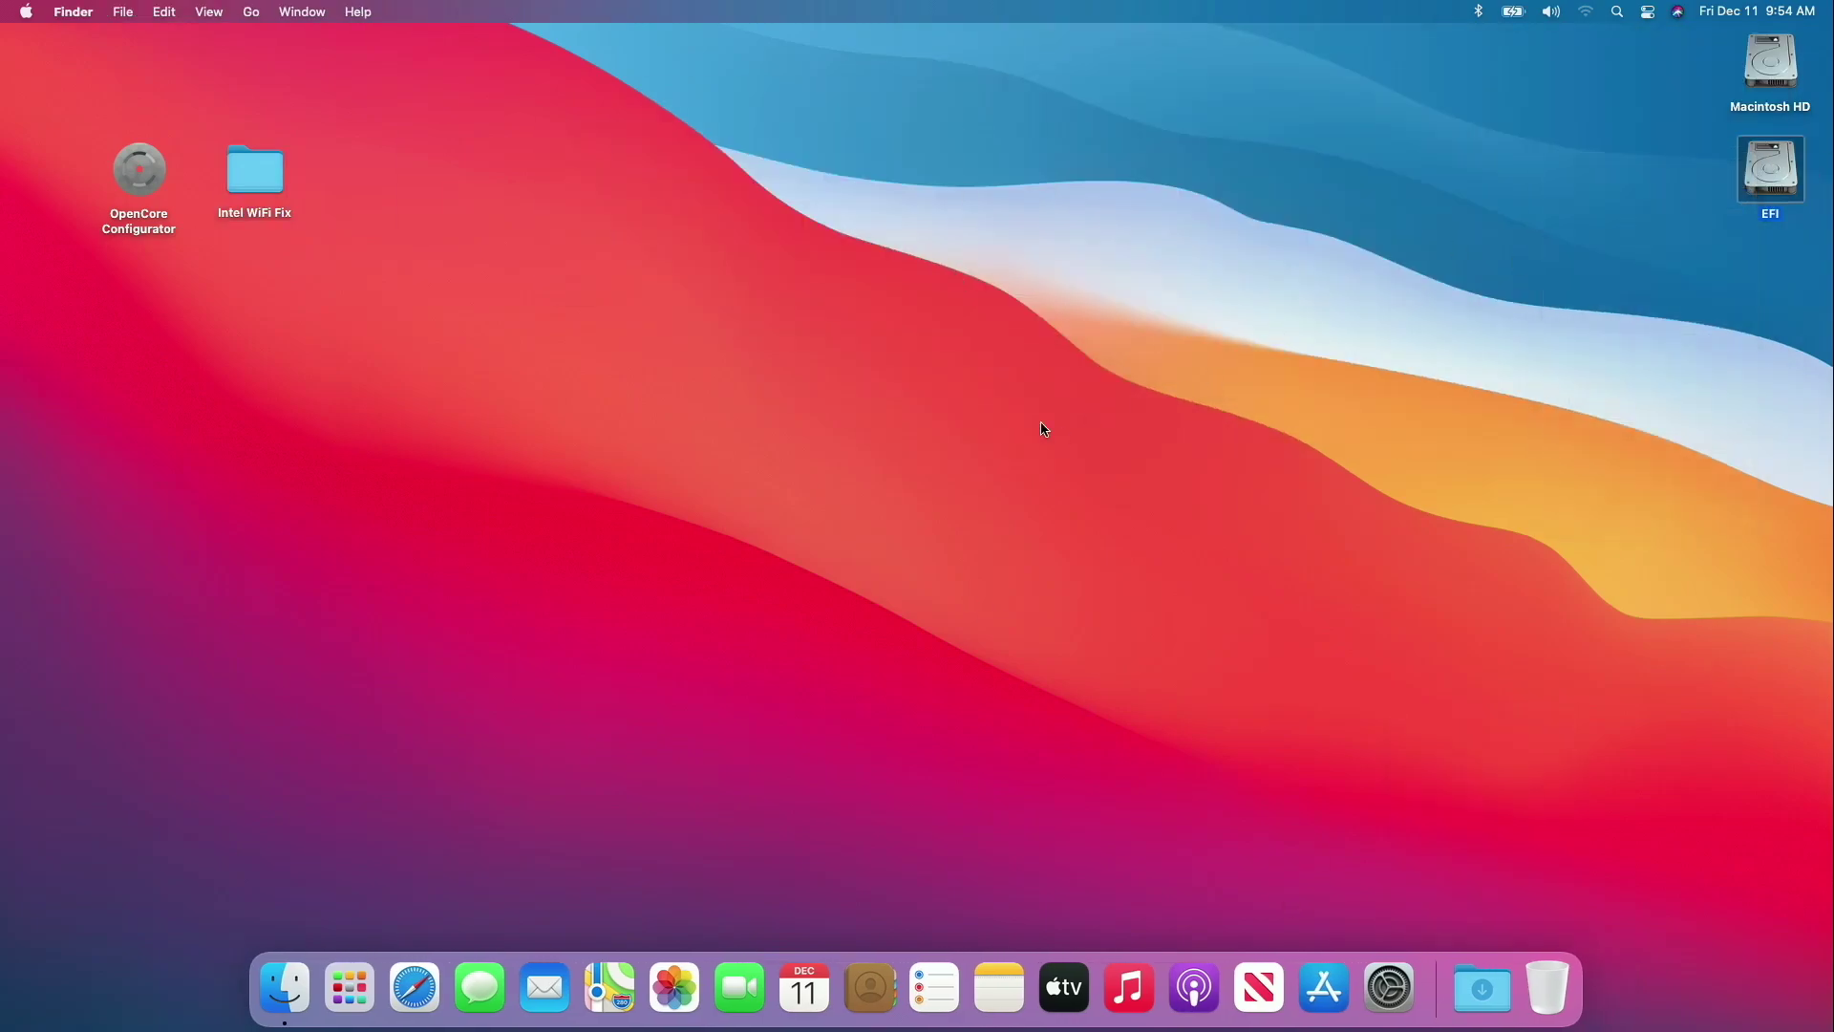
{"action": "left_click", "coordinate": [25, 11]}
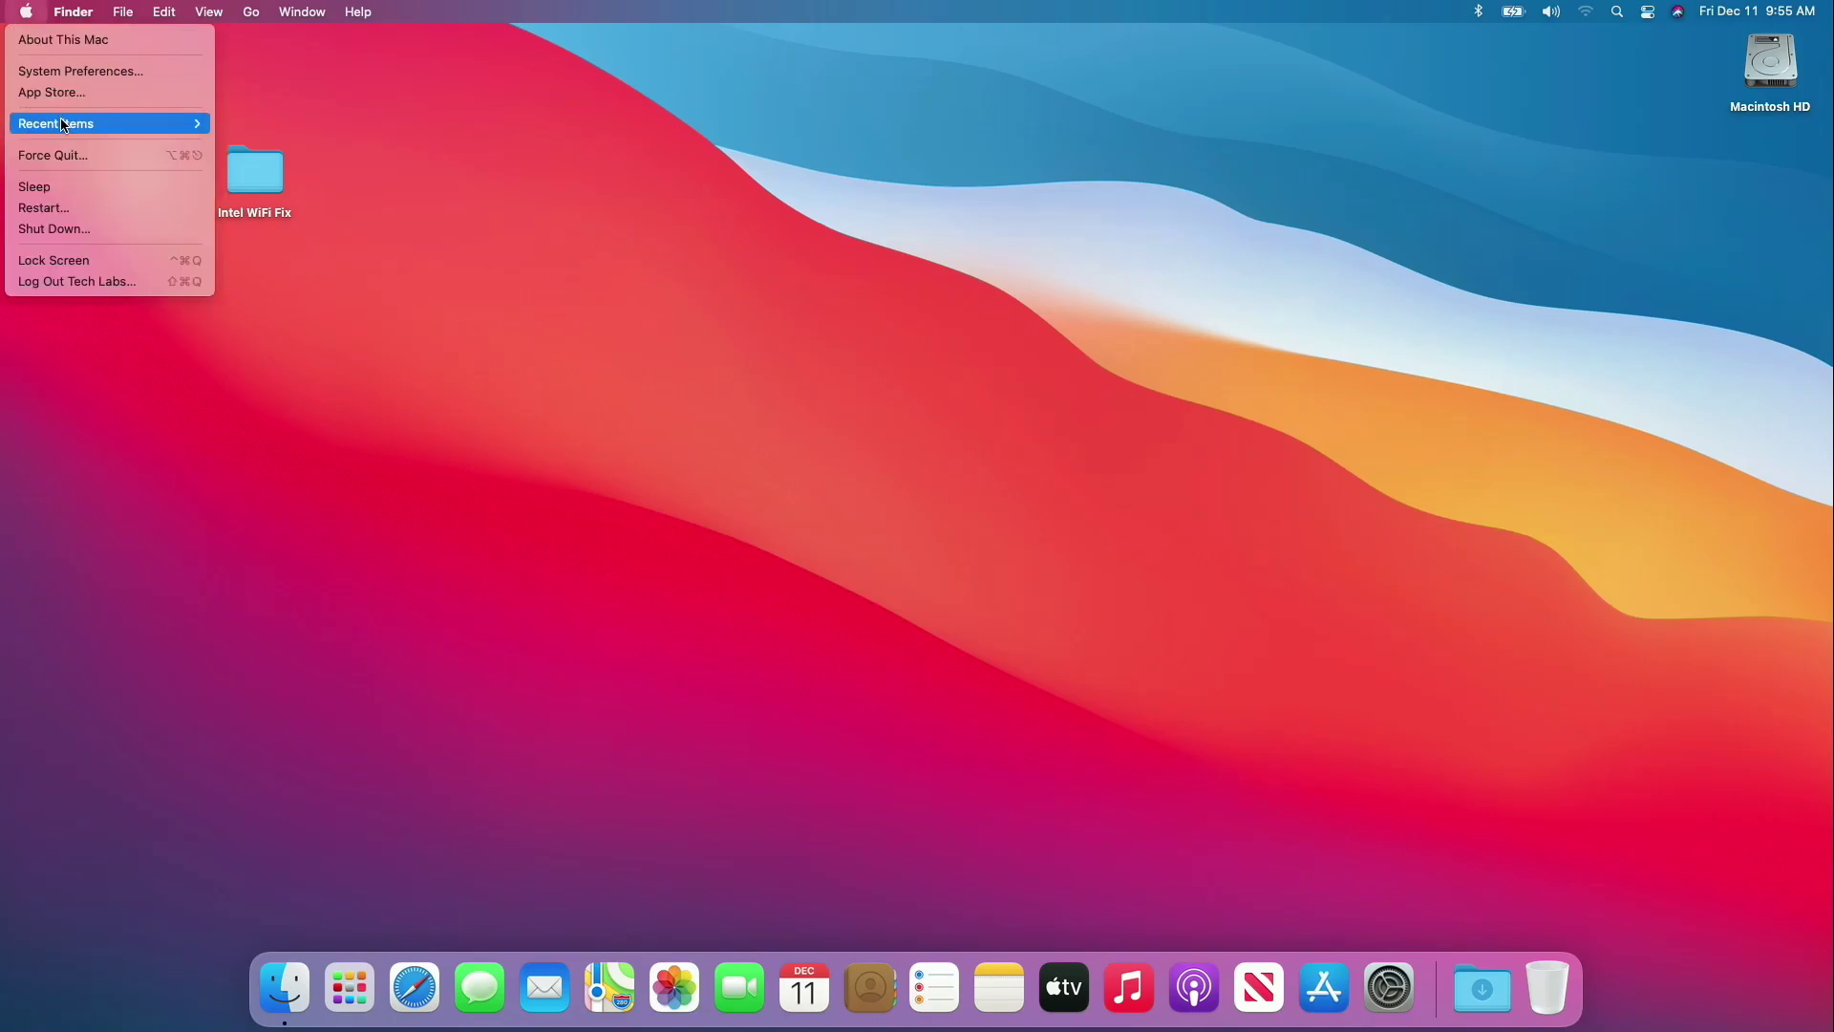
{"action": "left_click", "coordinate": [89, 207]}
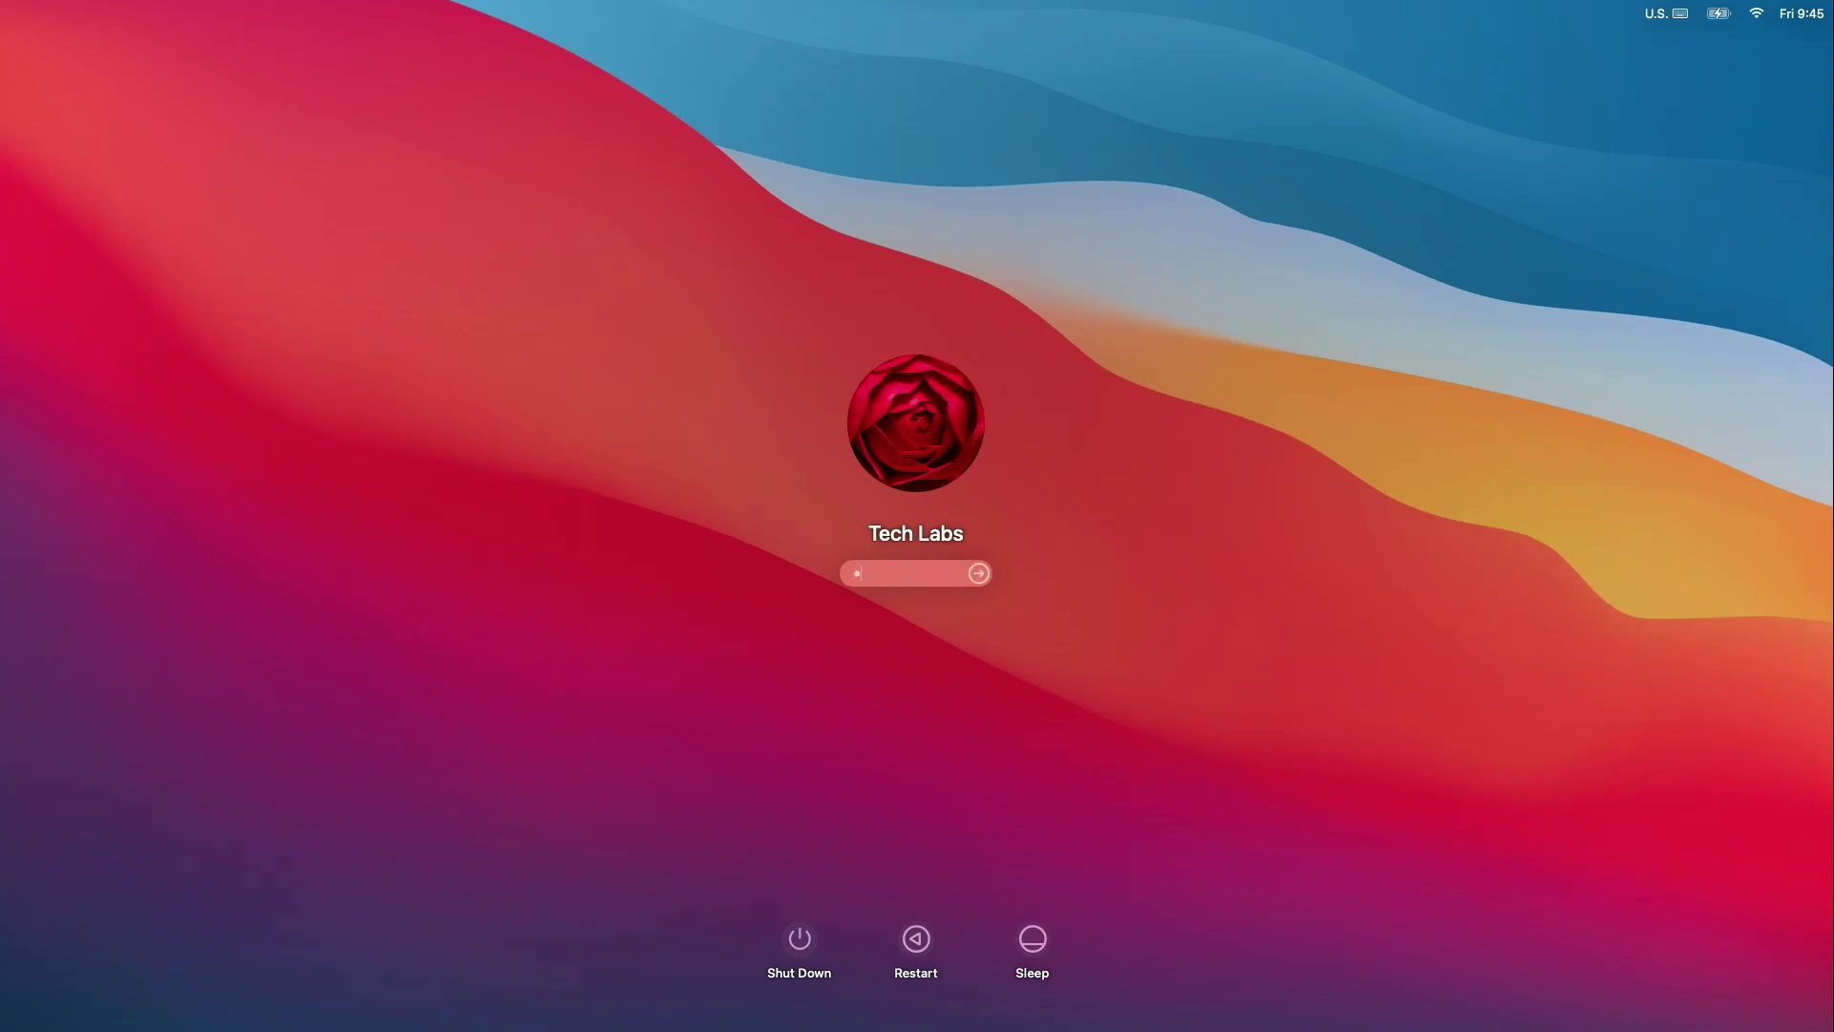
Log back in after the reboot with the account password.
{"action": "key", "text": "Return"}
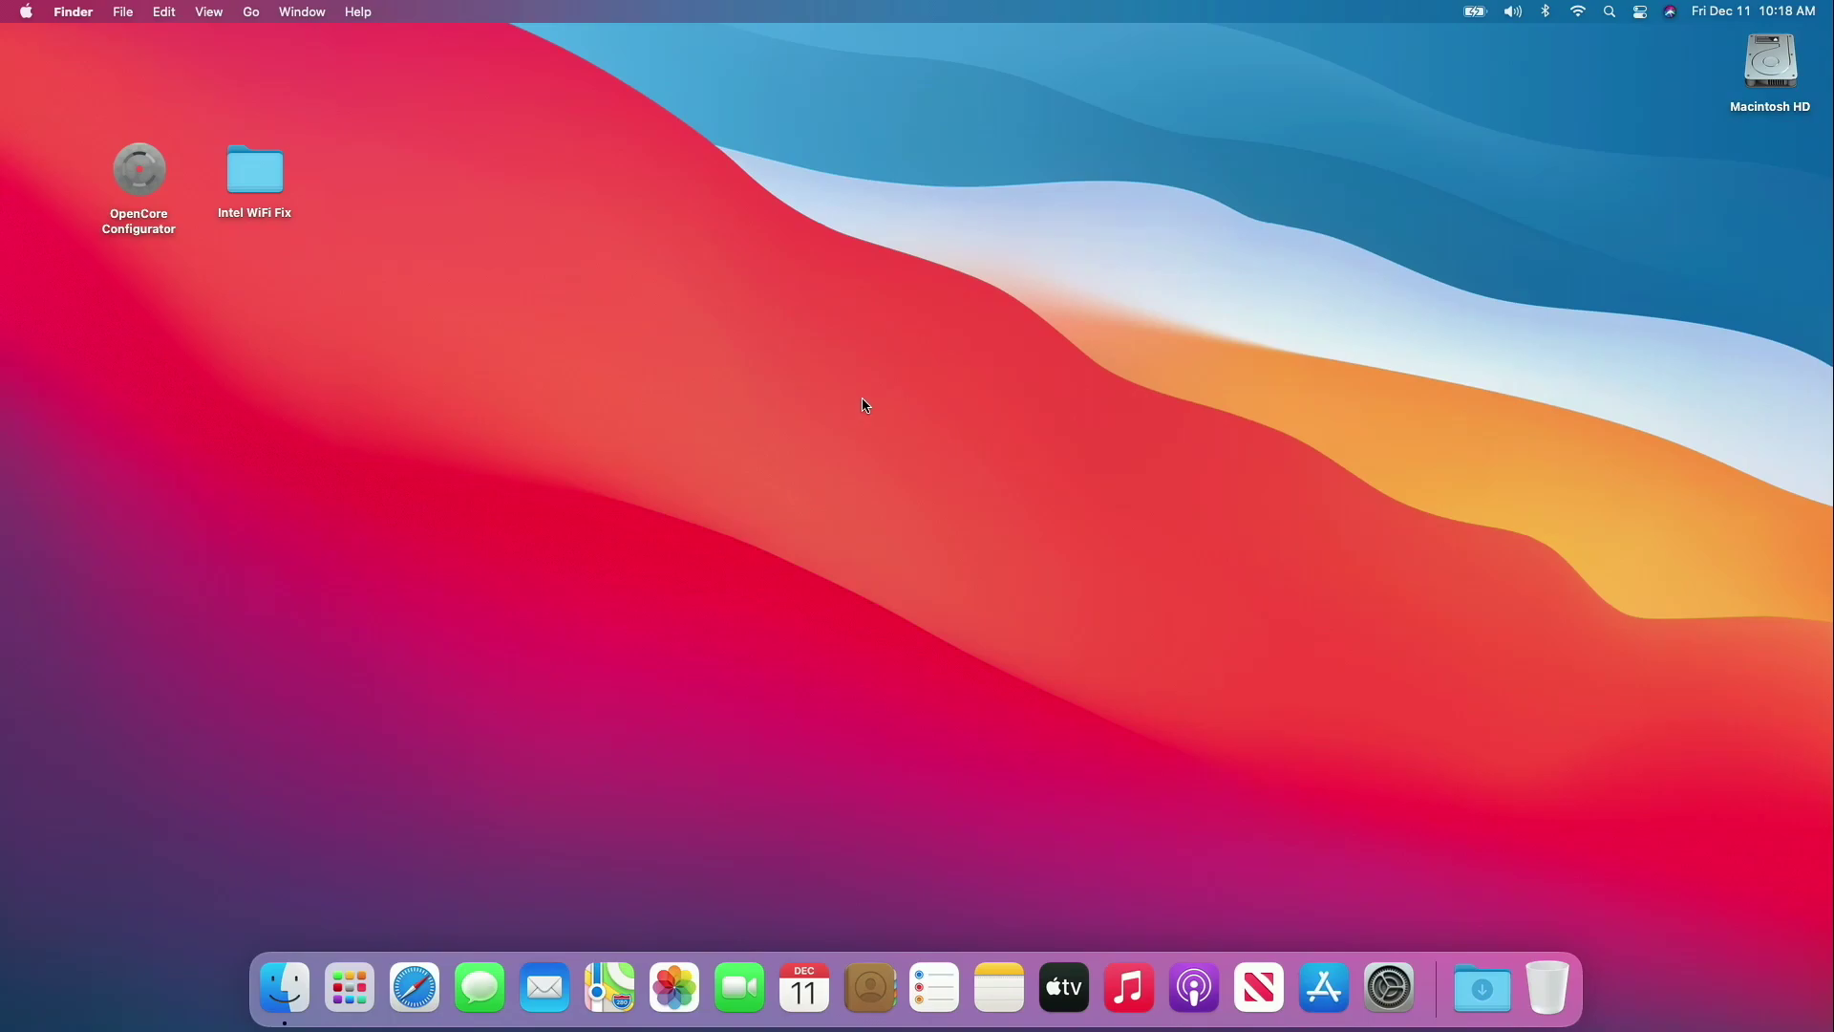
{"action": "left_click", "coordinate": [26, 11]}
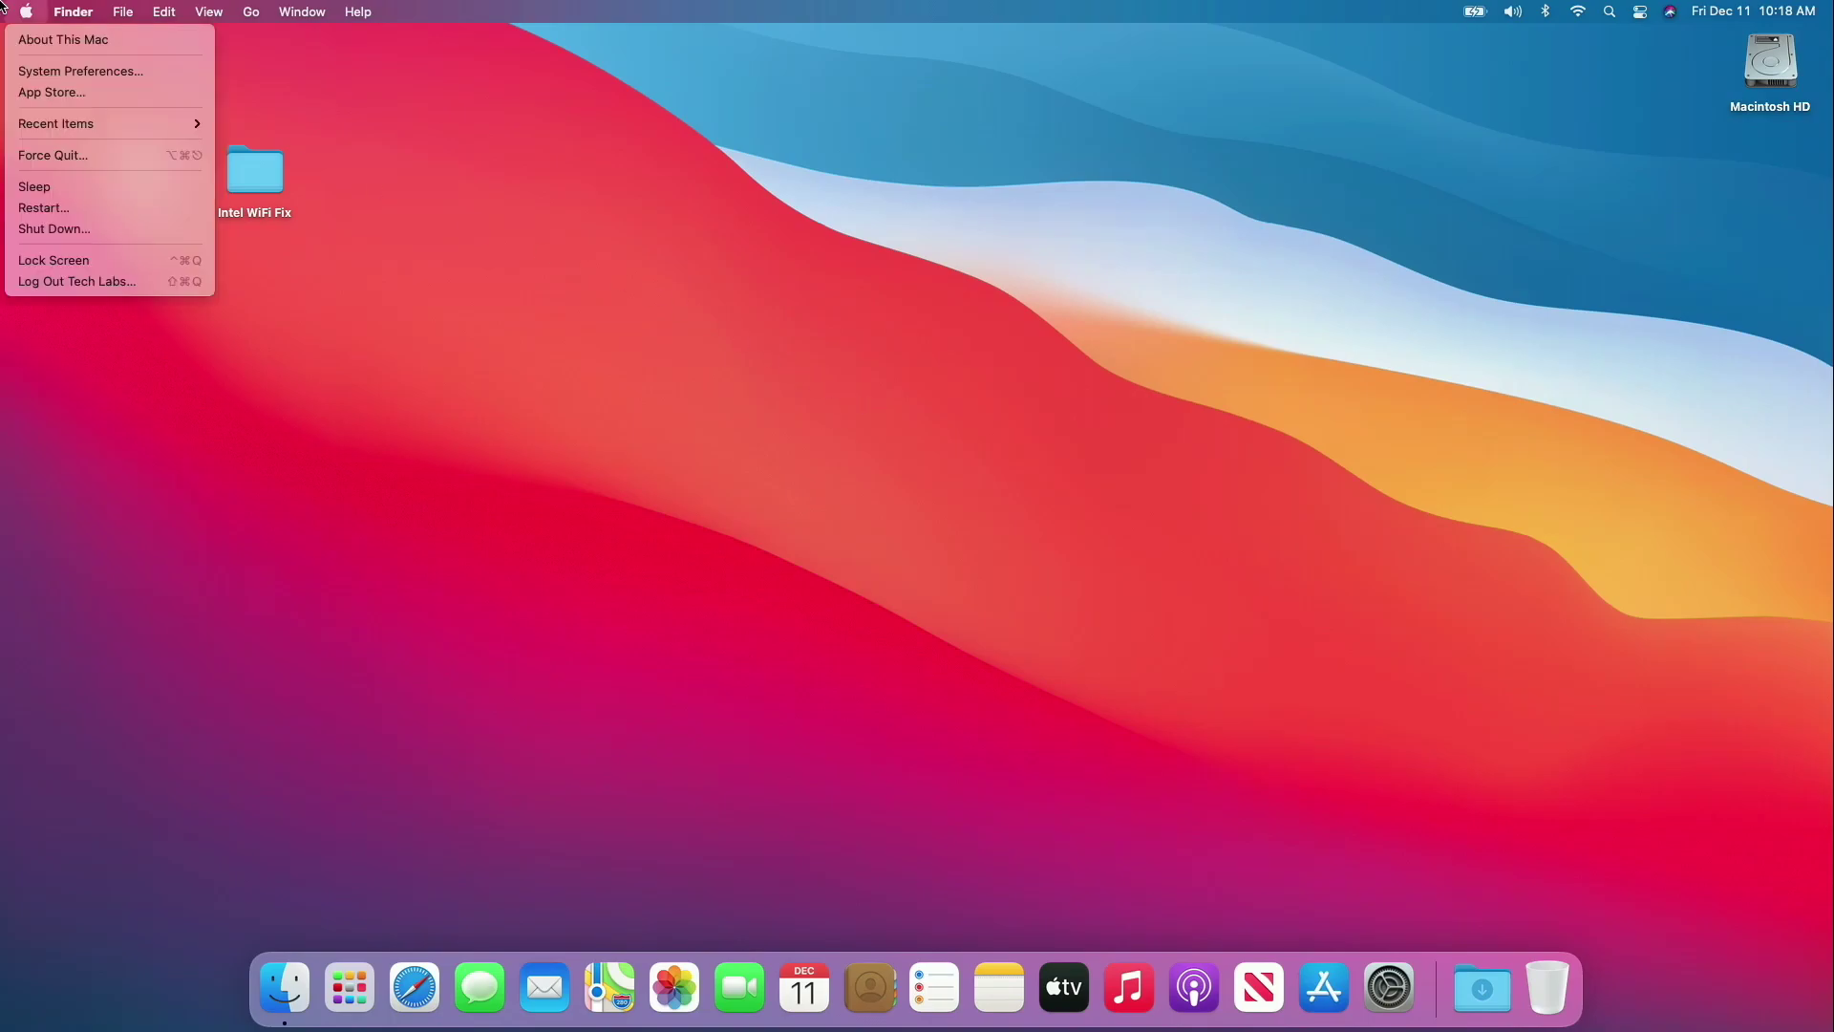
{"action": "left_click", "coordinate": [53, 40]}
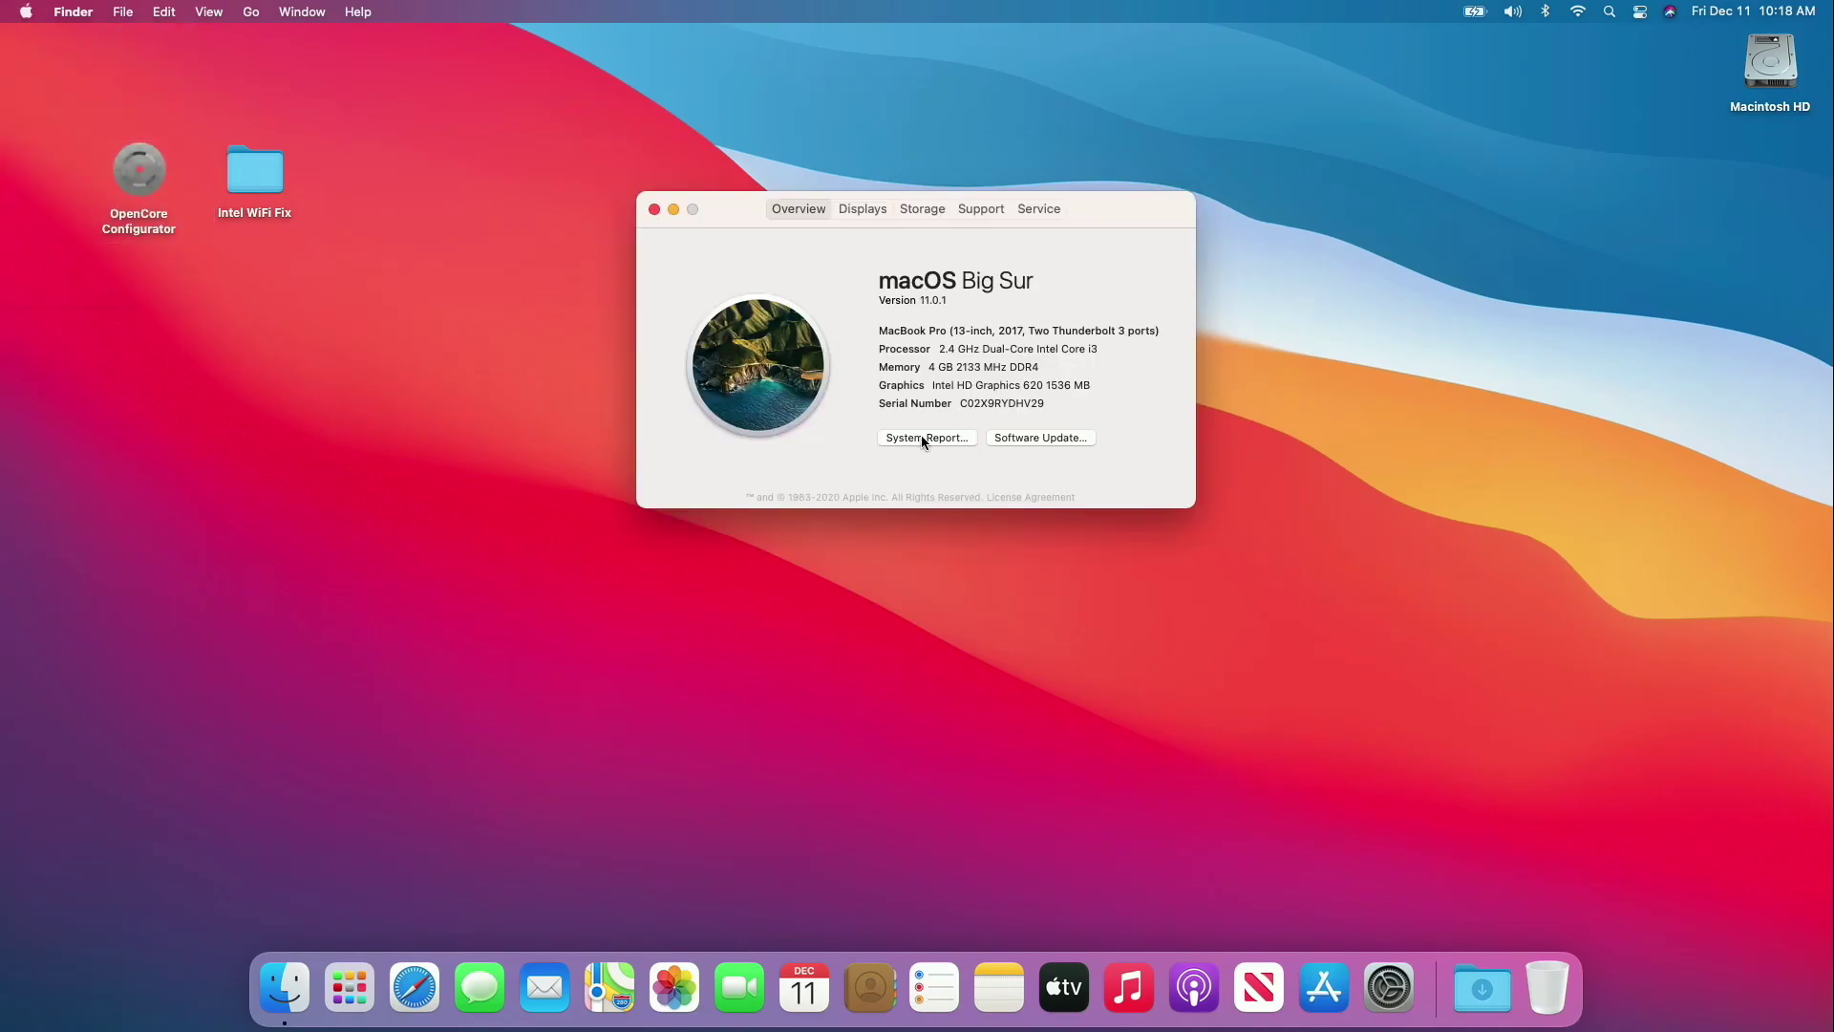
{"action": "left_click", "coordinate": [937, 298]}
{"action": "left_click", "coordinate": [954, 436]}
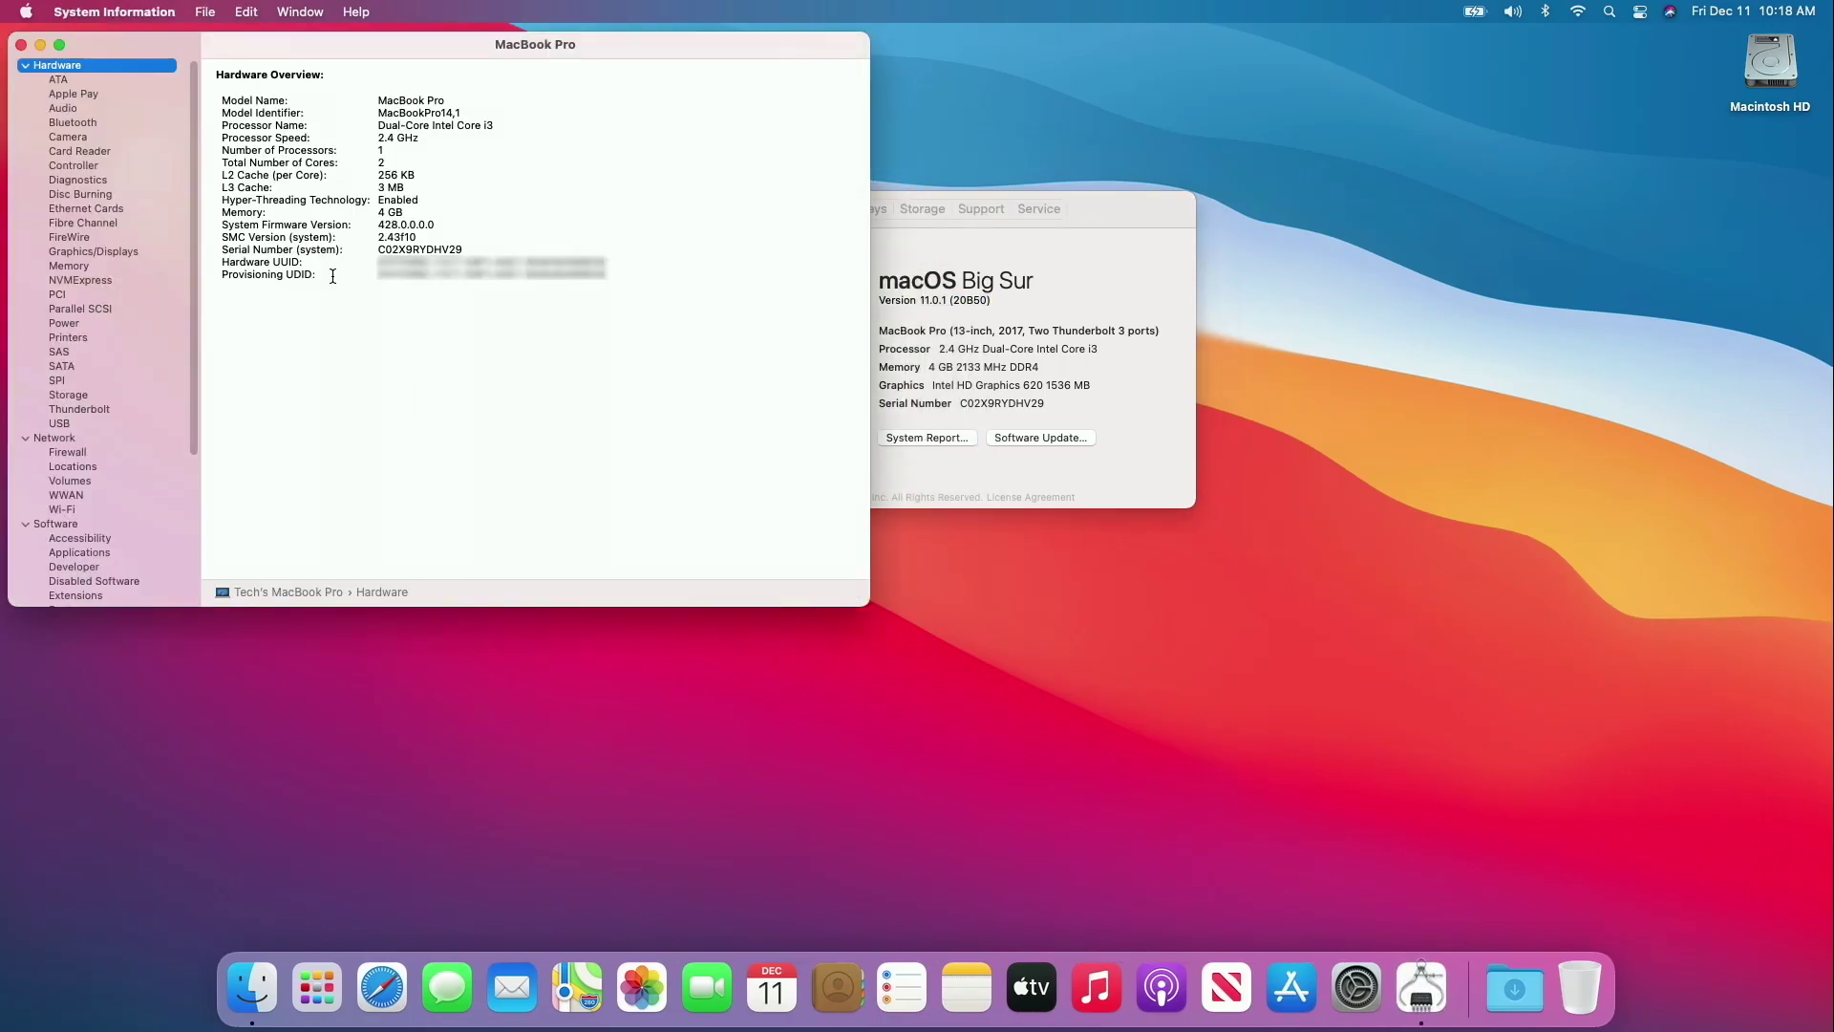
{"action": "left_click", "coordinate": [73, 124]}
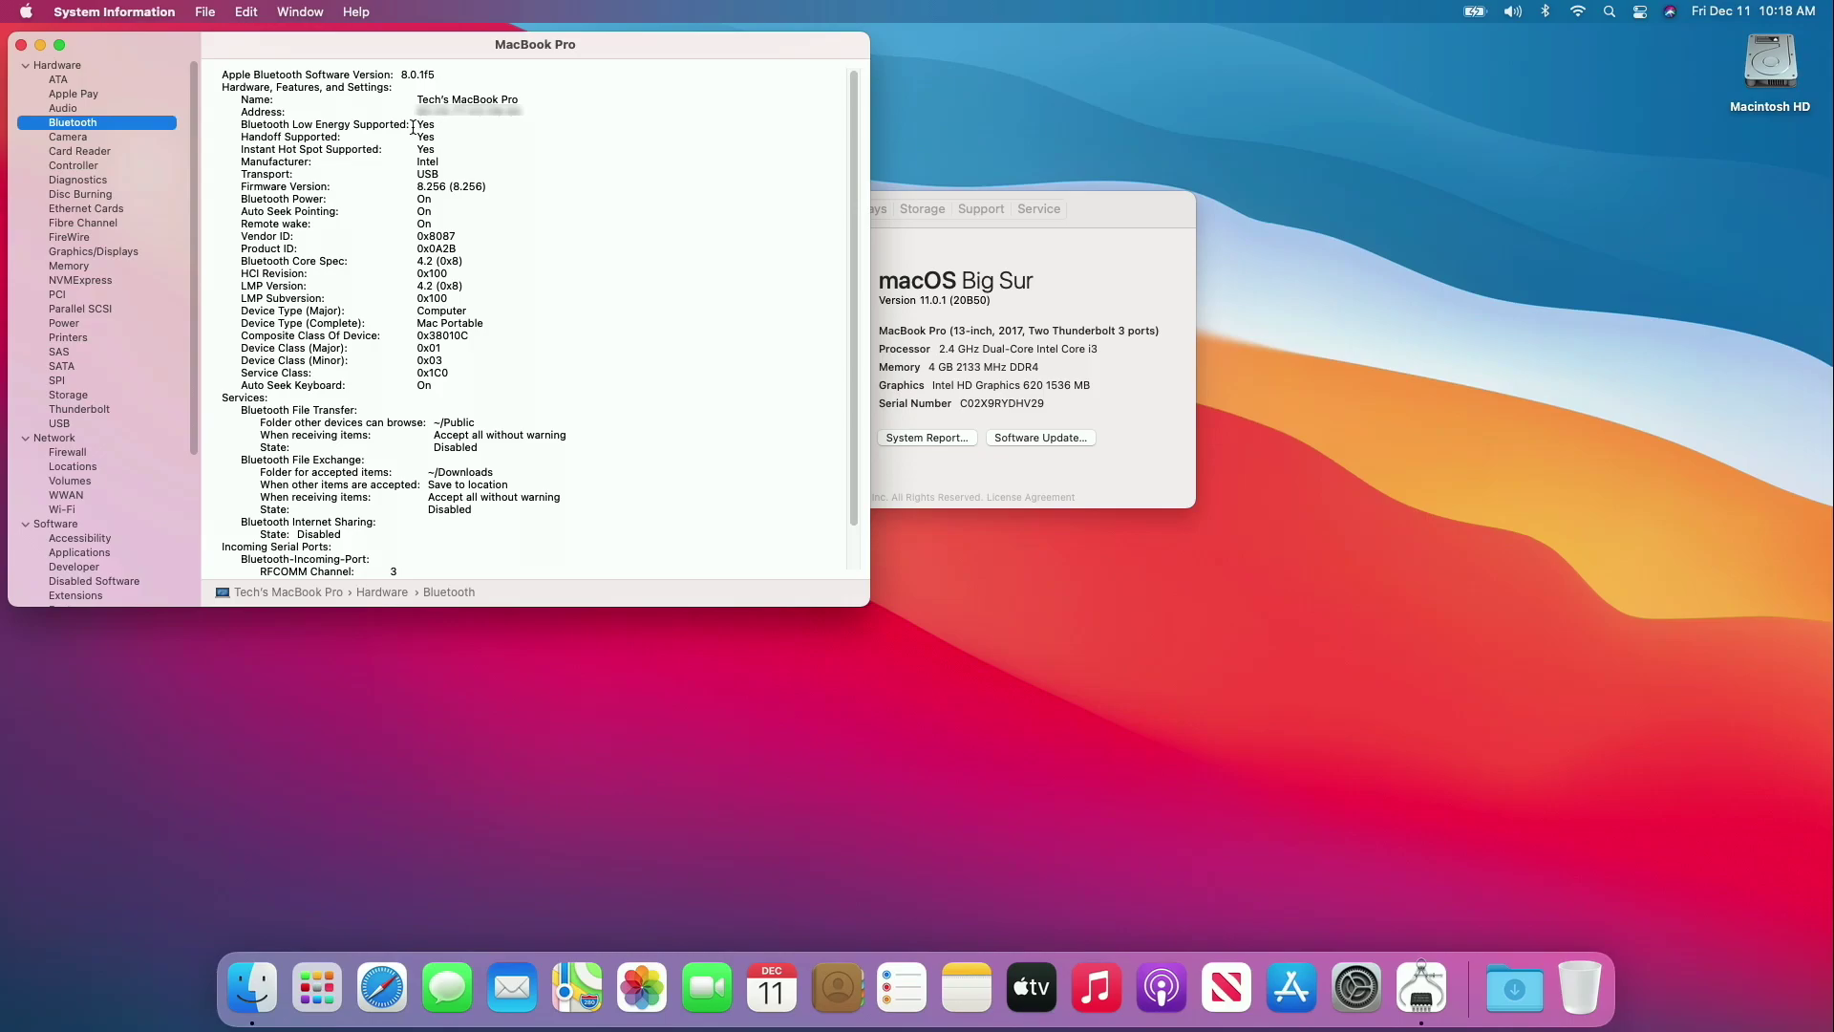
{"action": "type", "text": "wi"}
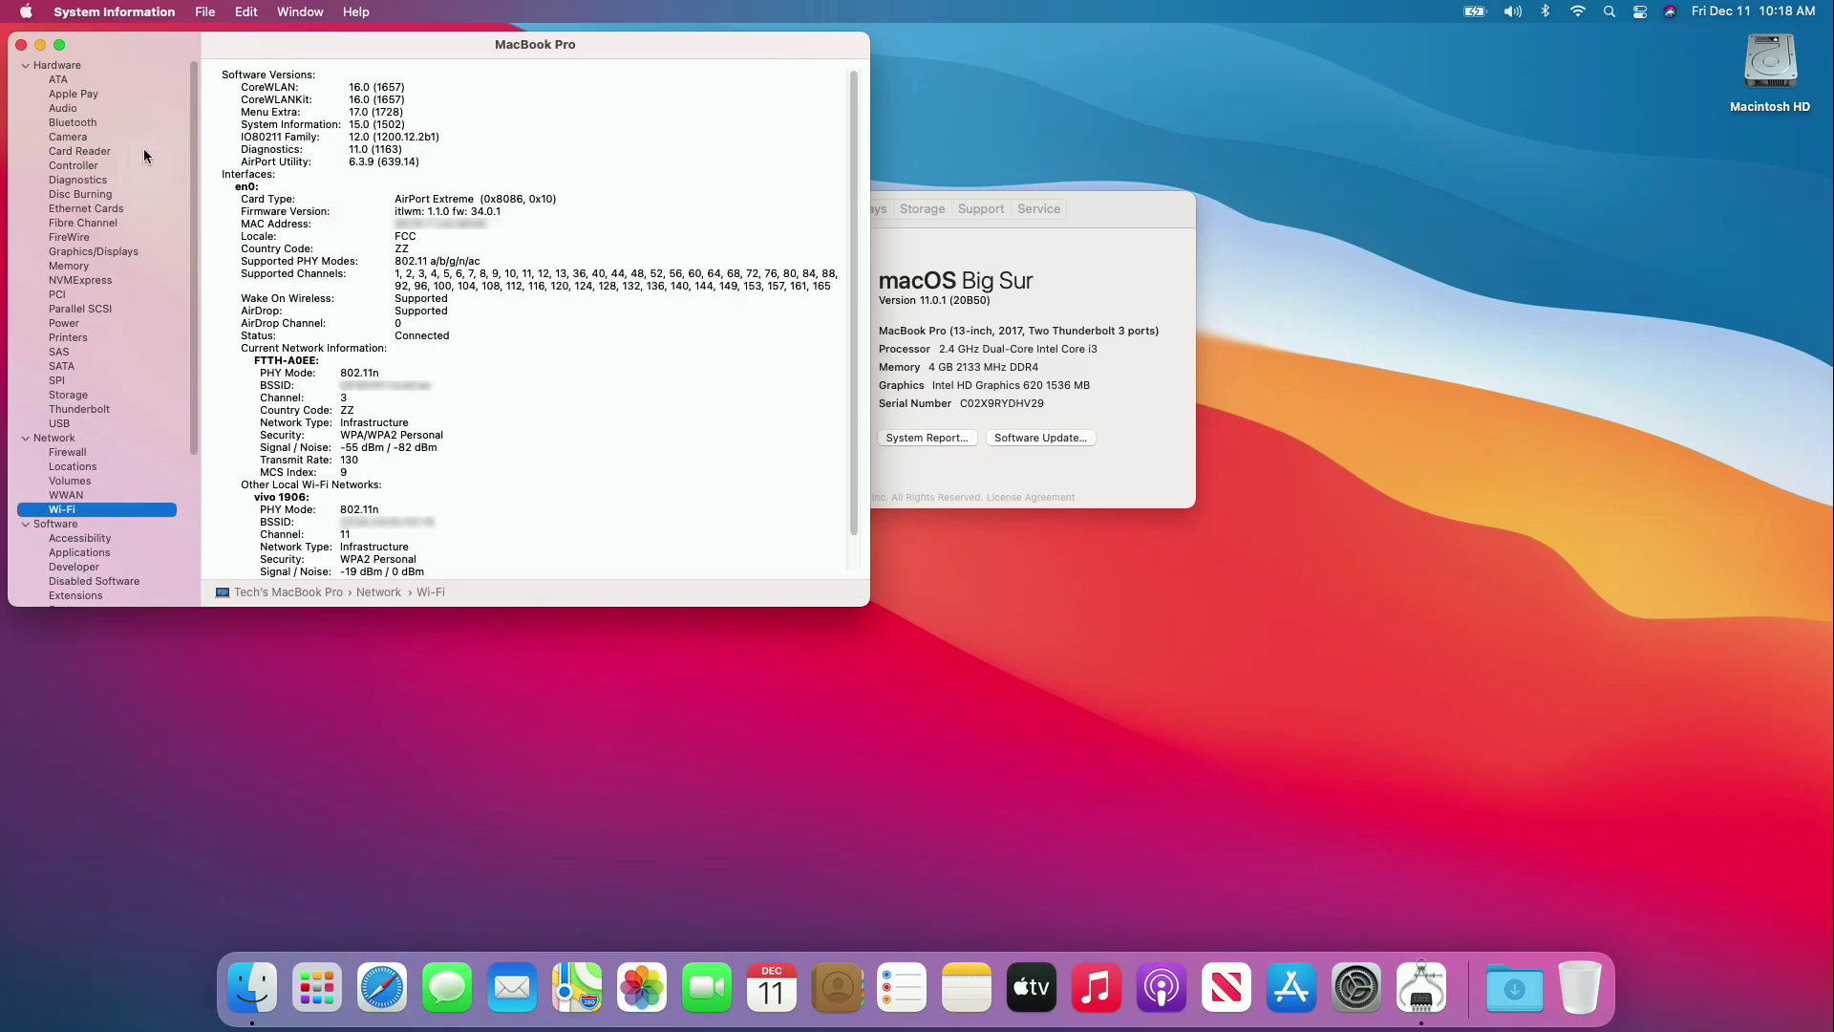
{"action": "key", "text": "super+w"}
Connect the NU Starboy 3 headphones in System Preferences' Bluetooth settings.
{"action": "left_click", "coordinate": [656, 204]}
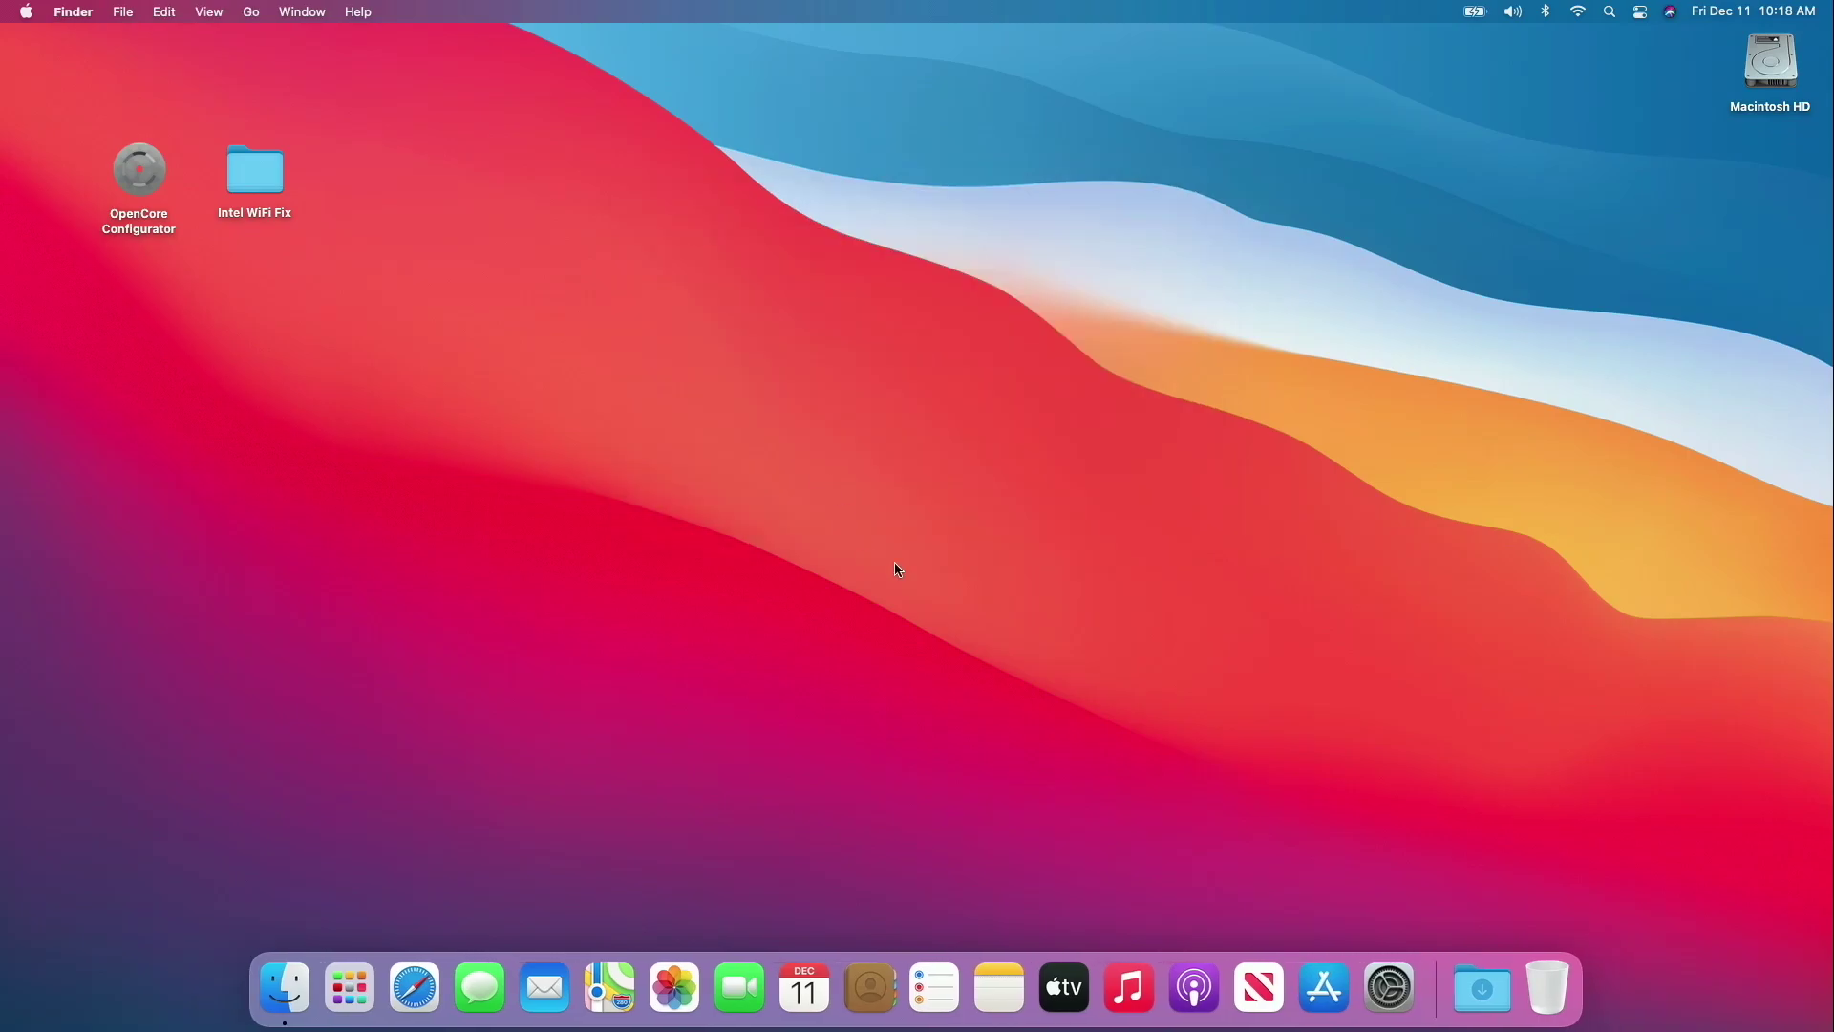
{"action": "left_click", "coordinate": [1389, 987]}
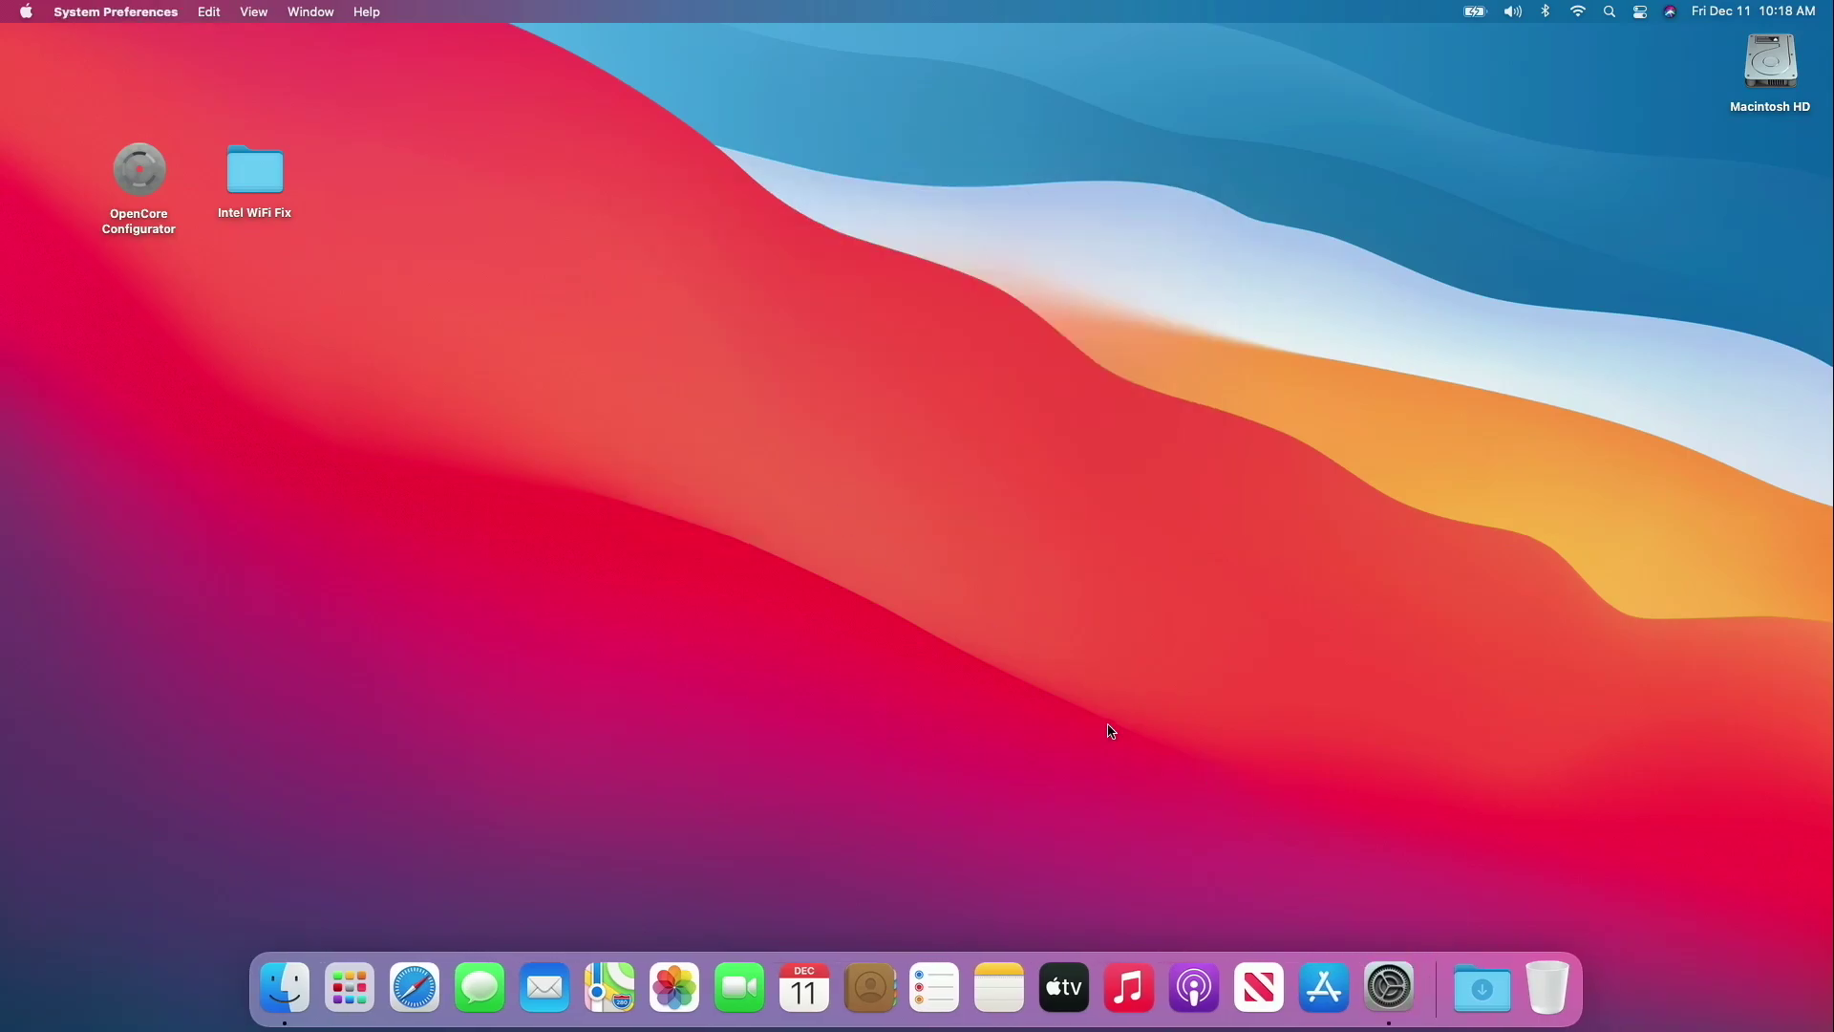
{"action": "left_click", "coordinate": [801, 638]}
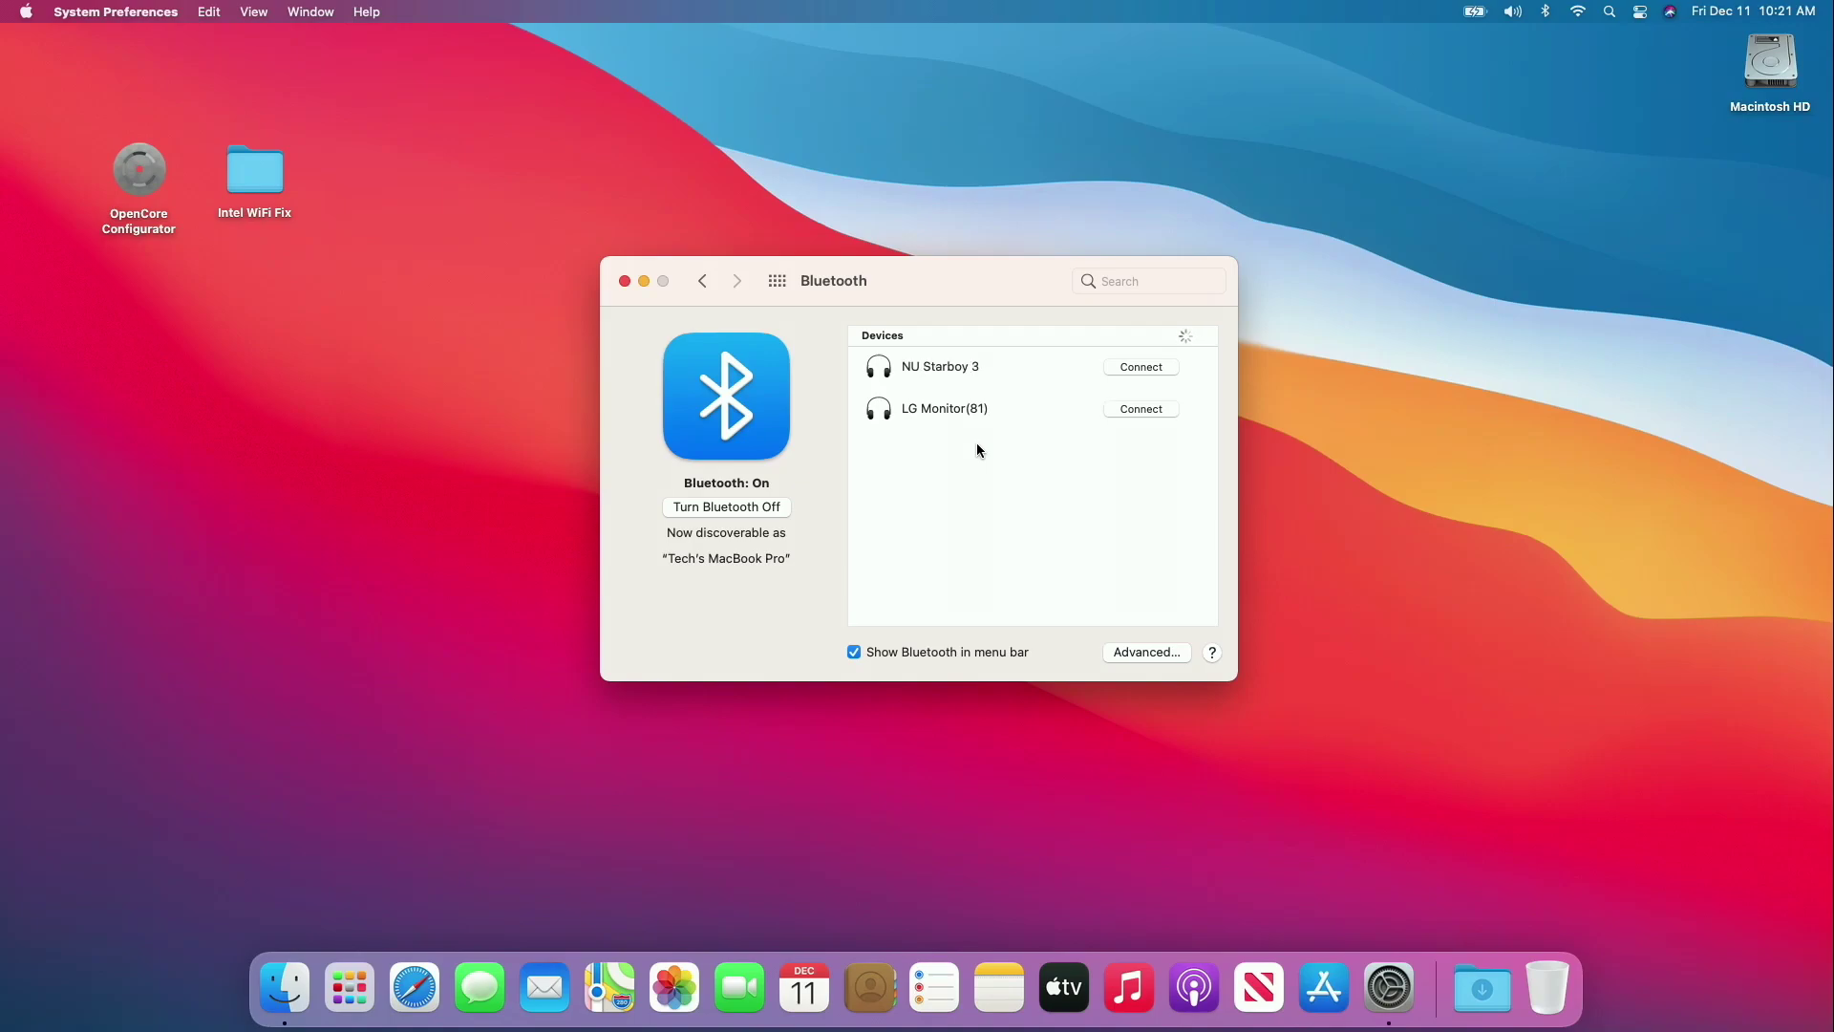
{"action": "left_click", "coordinate": [1136, 372]}
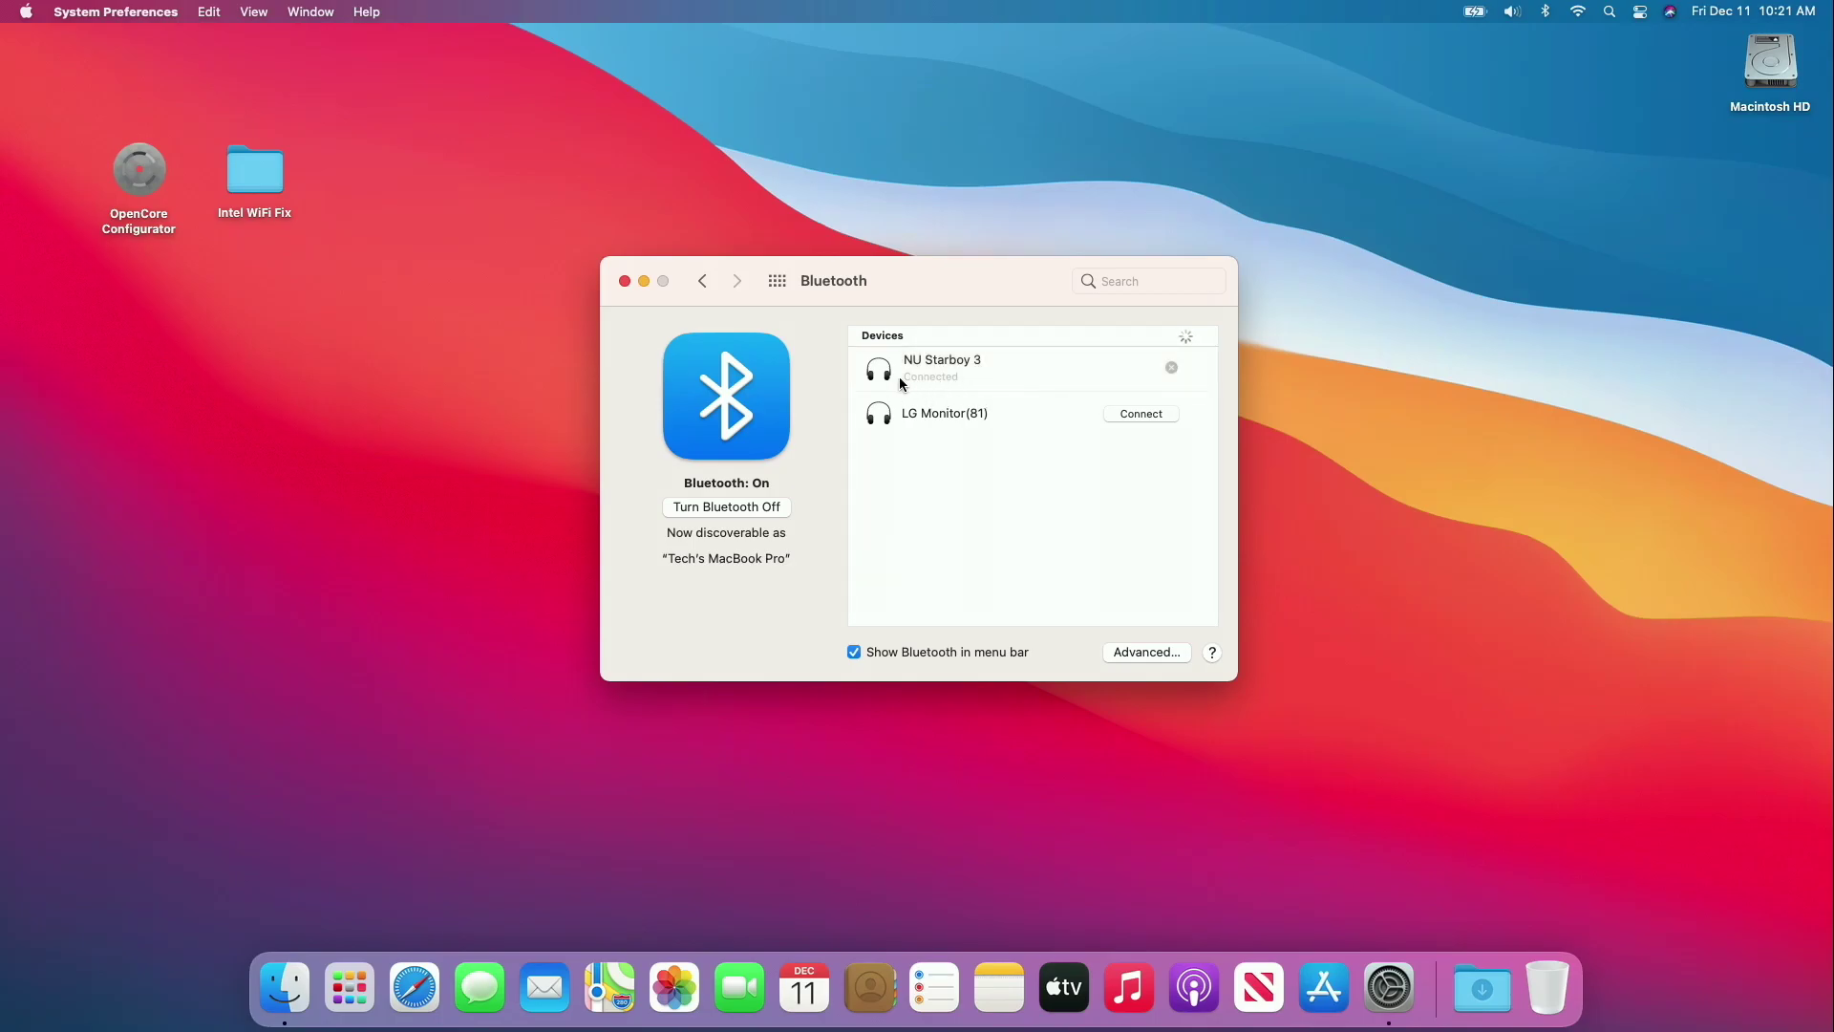
Confirm Wi-Fi shows Connected in Network settings, then close System Preferences.
{"action": "left_click", "coordinate": [777, 280]}
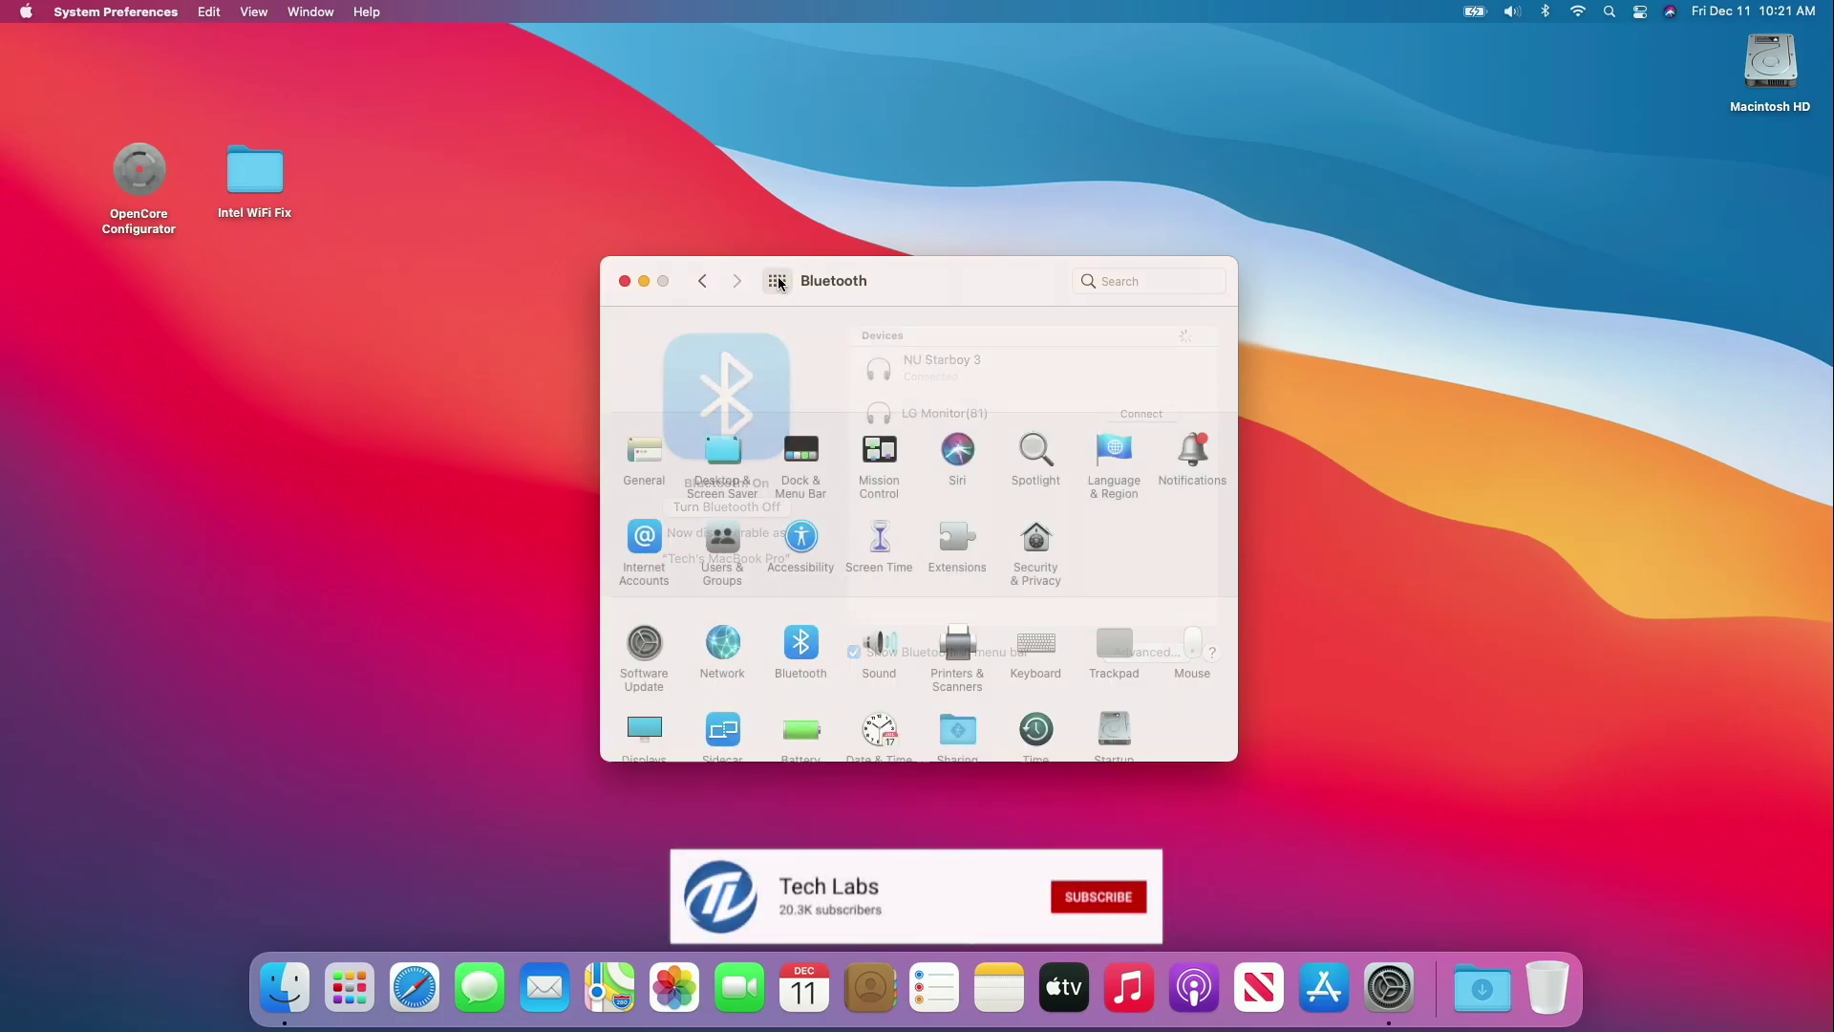
{"action": "left_click", "coordinate": [714, 637]}
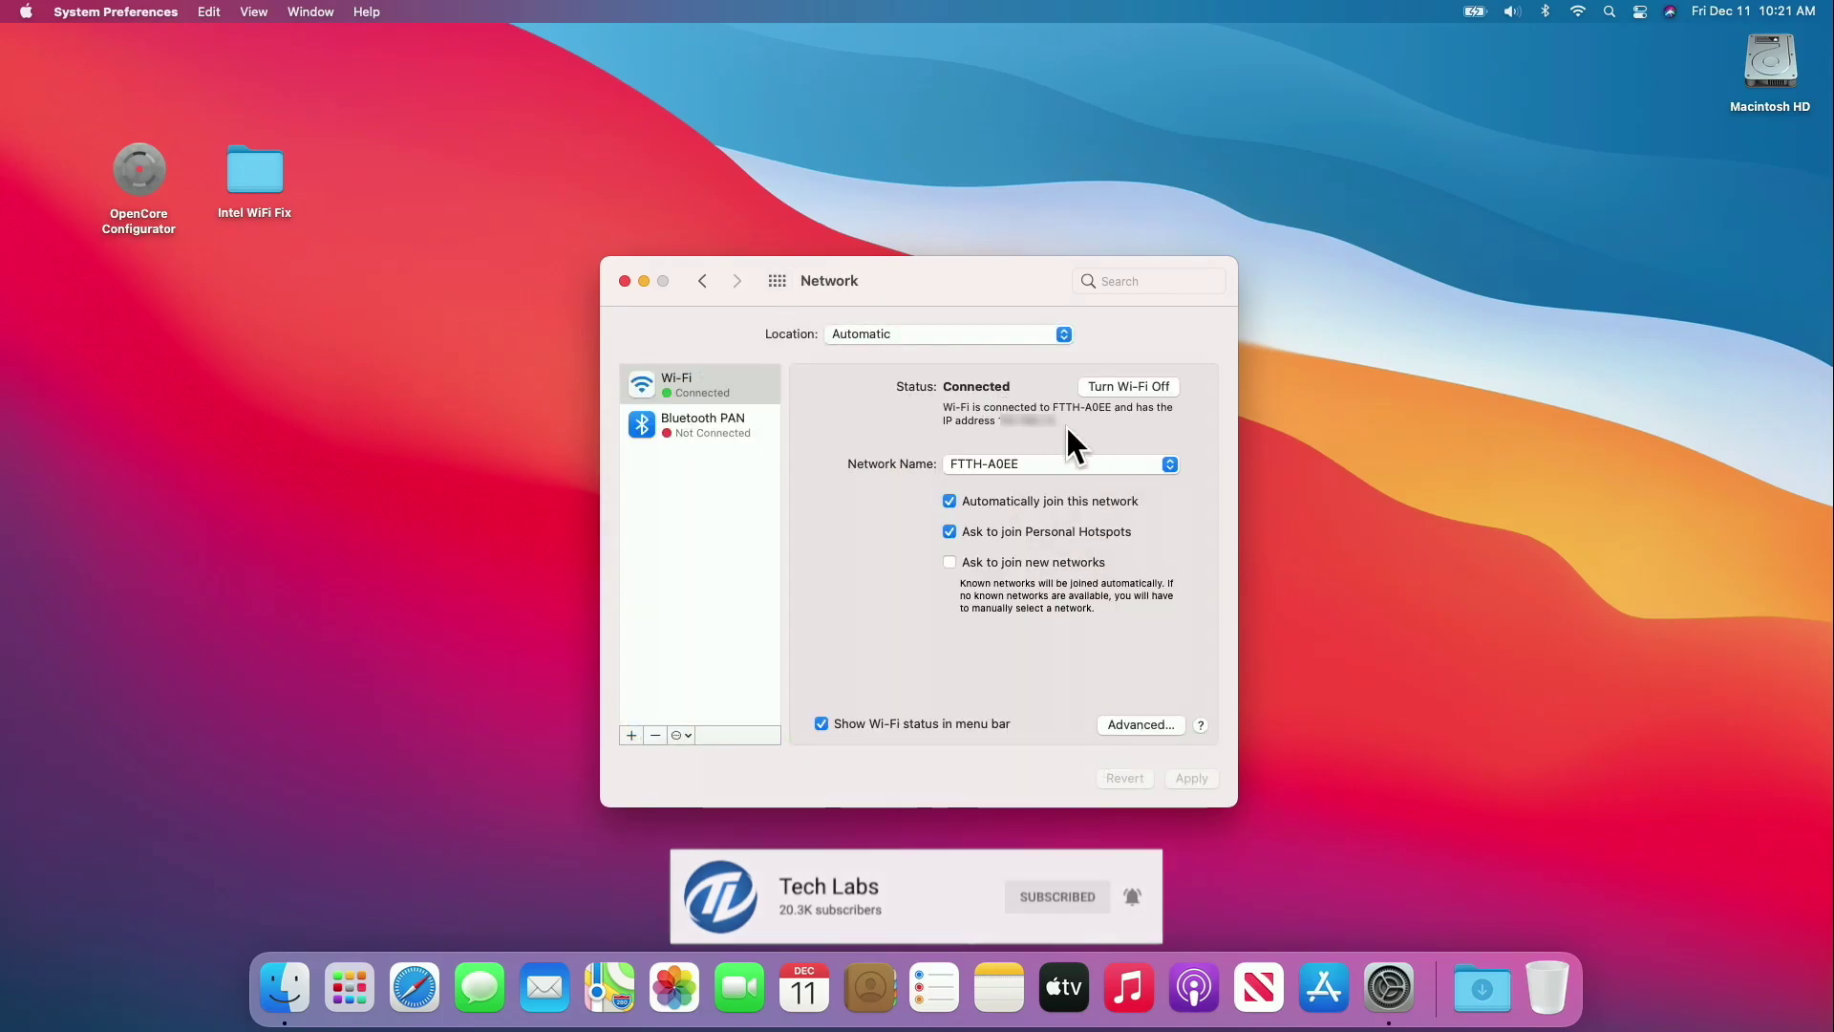
{"action": "left_click", "coordinate": [624, 282]}
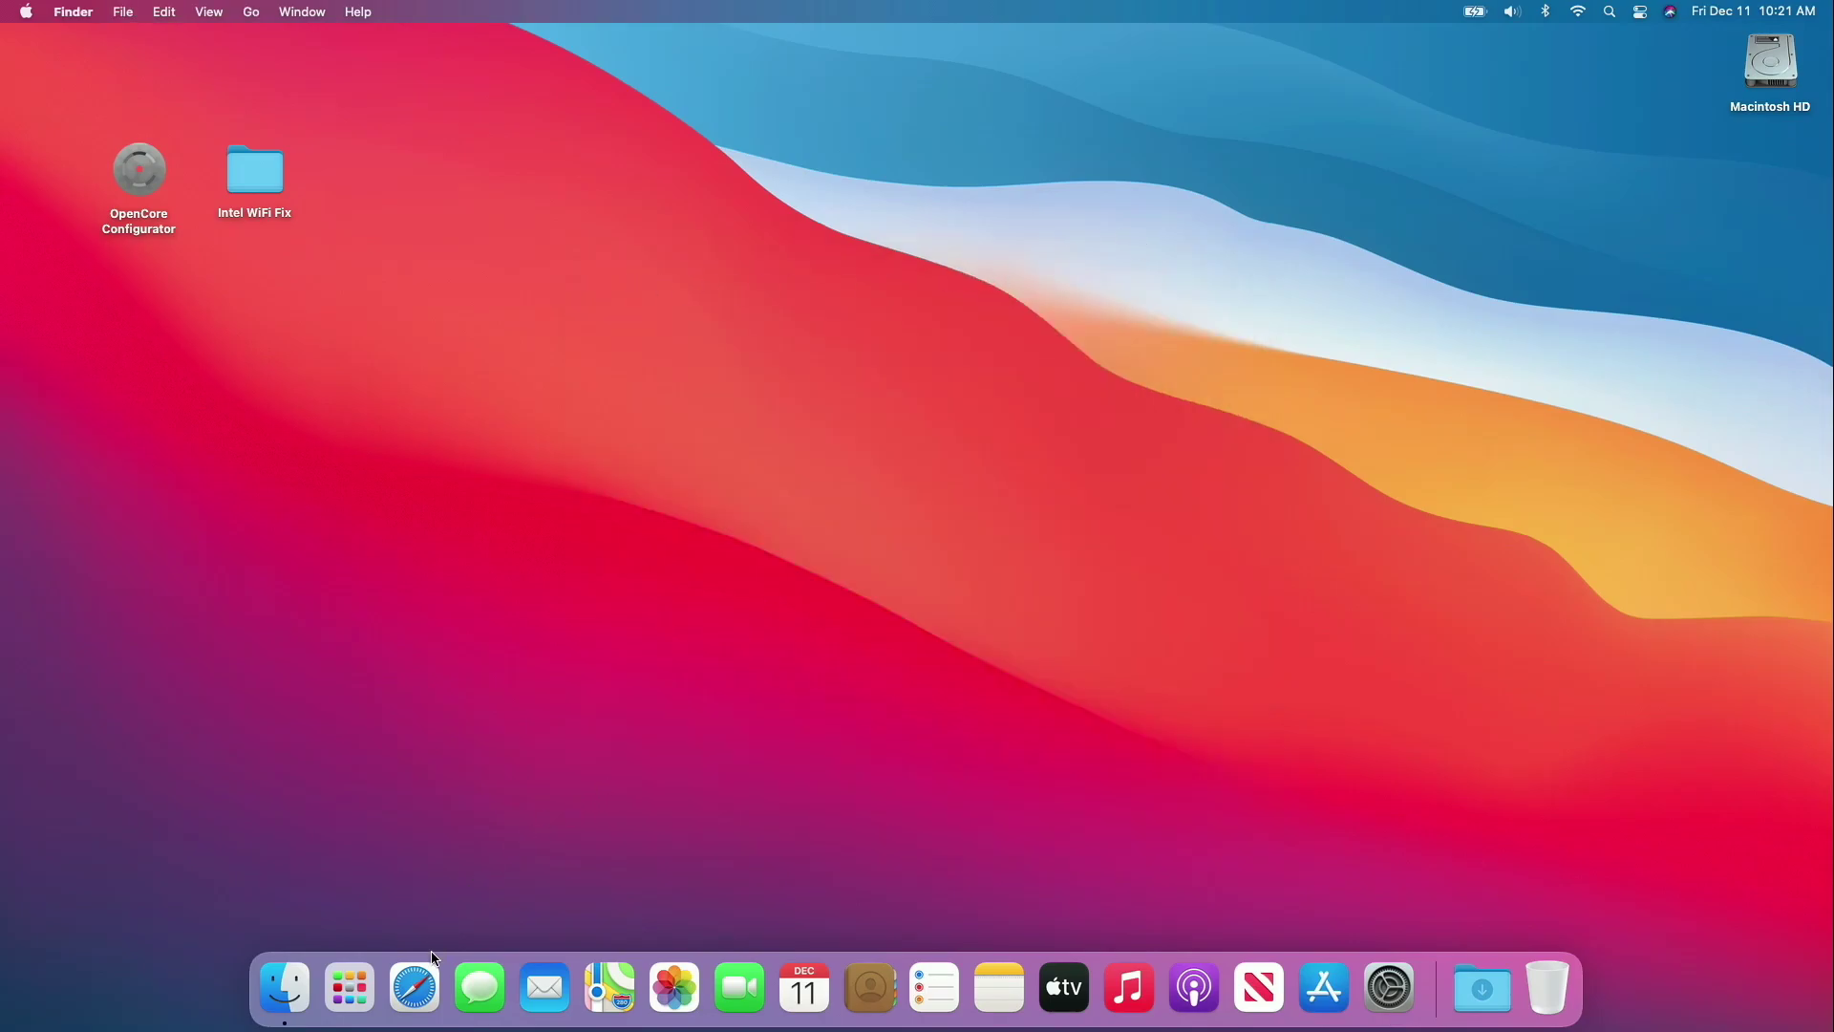
{"action": "left_click", "coordinate": [409, 1004]}
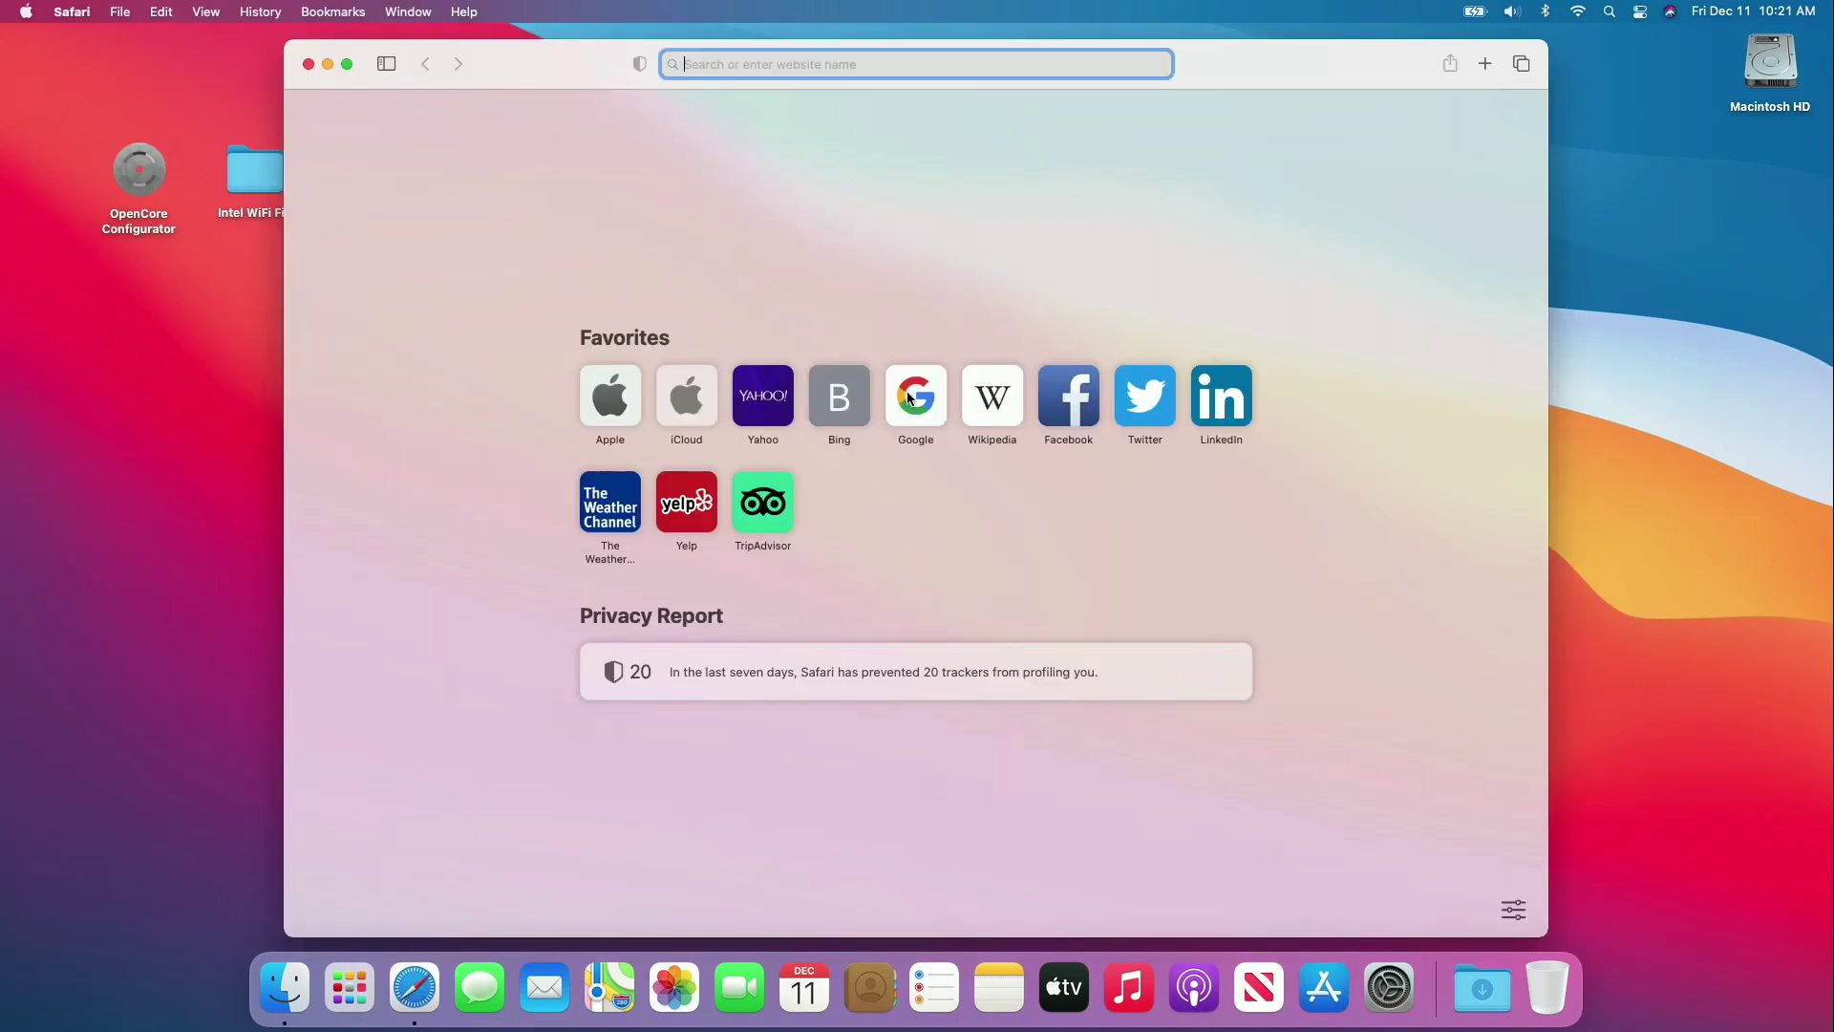
{"action": "left_click", "coordinate": [559, 305]}
{"action": "left_click", "coordinate": [783, 67]}
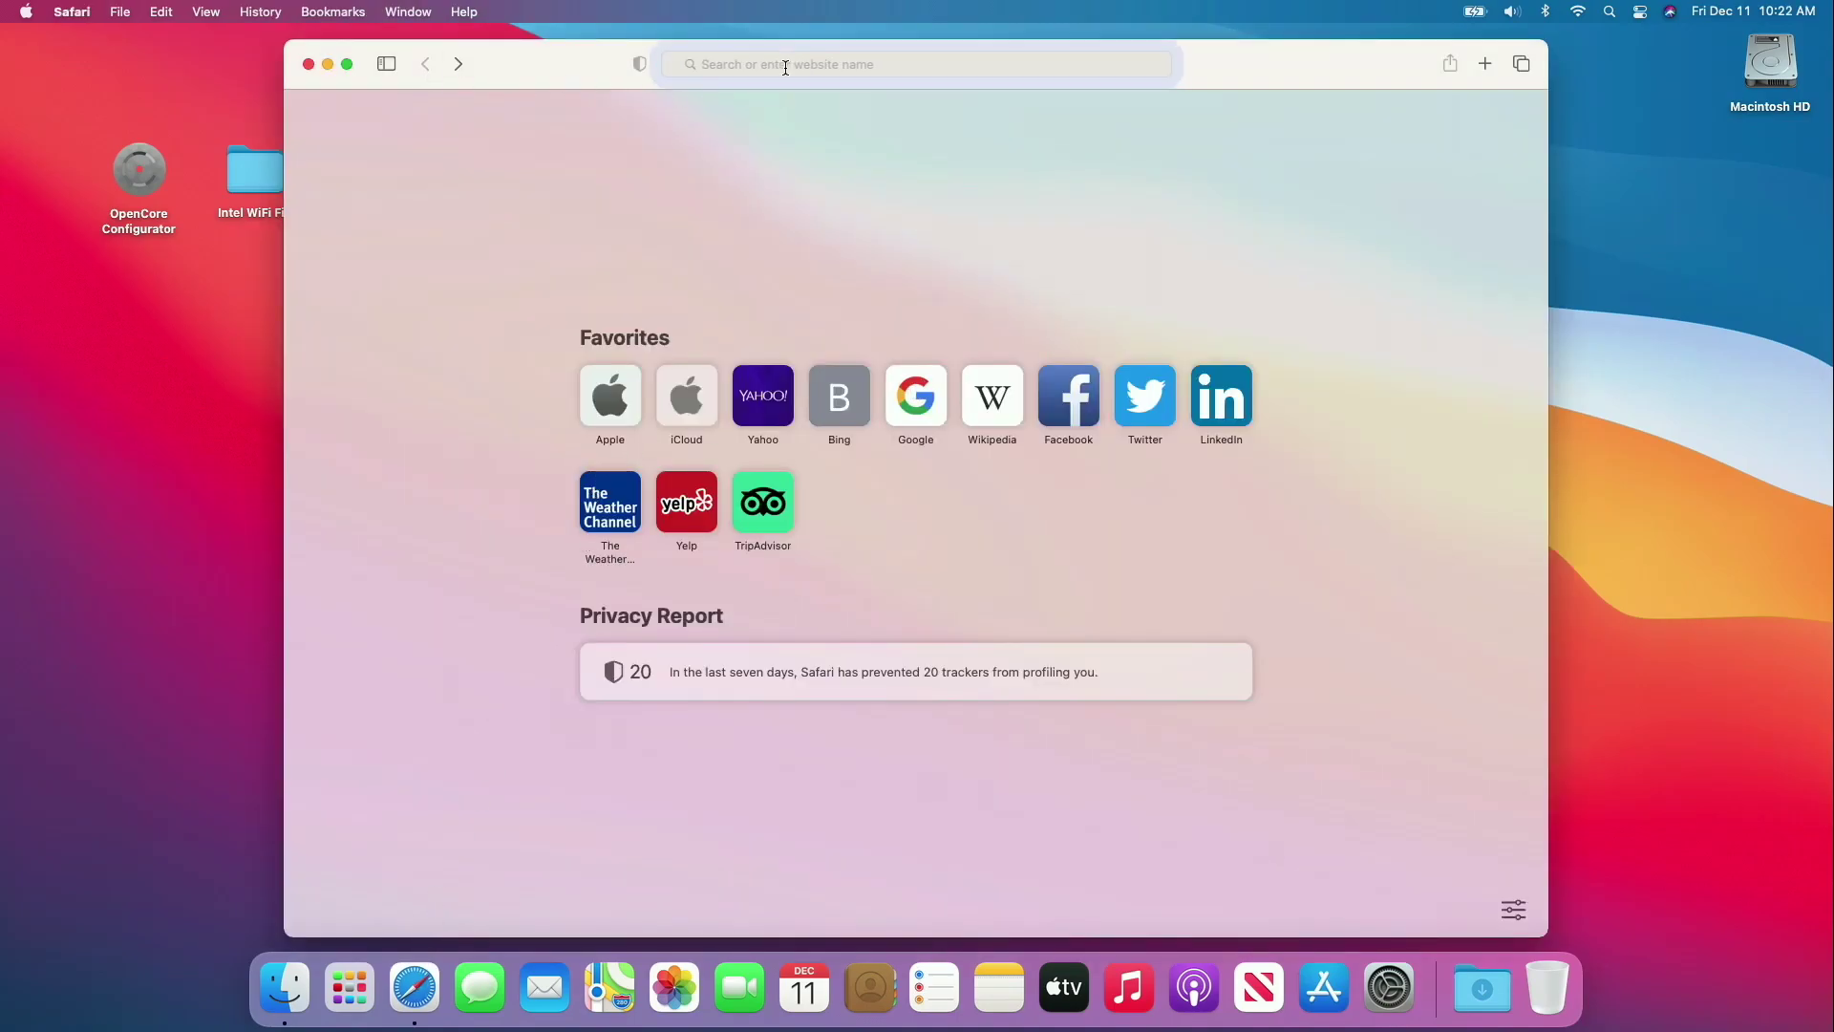
{"action": "type", "text": "speed"}
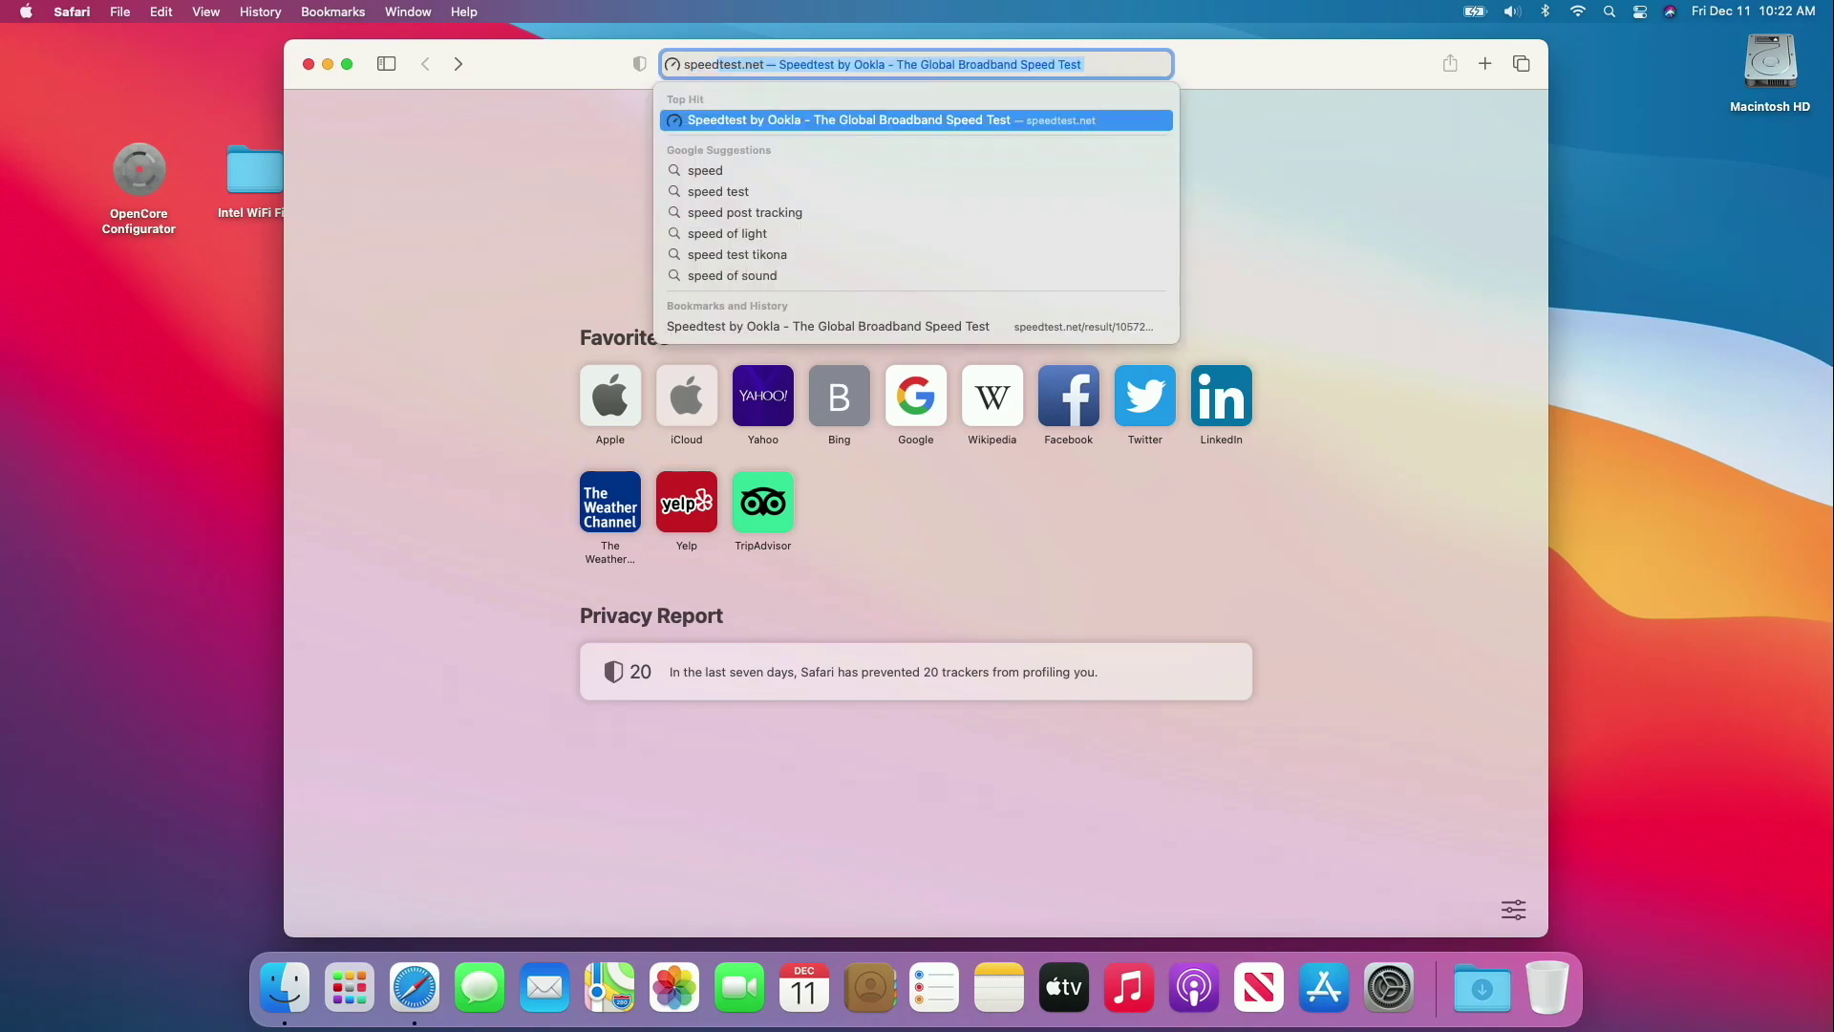
{"action": "left_click", "coordinate": [737, 188]}
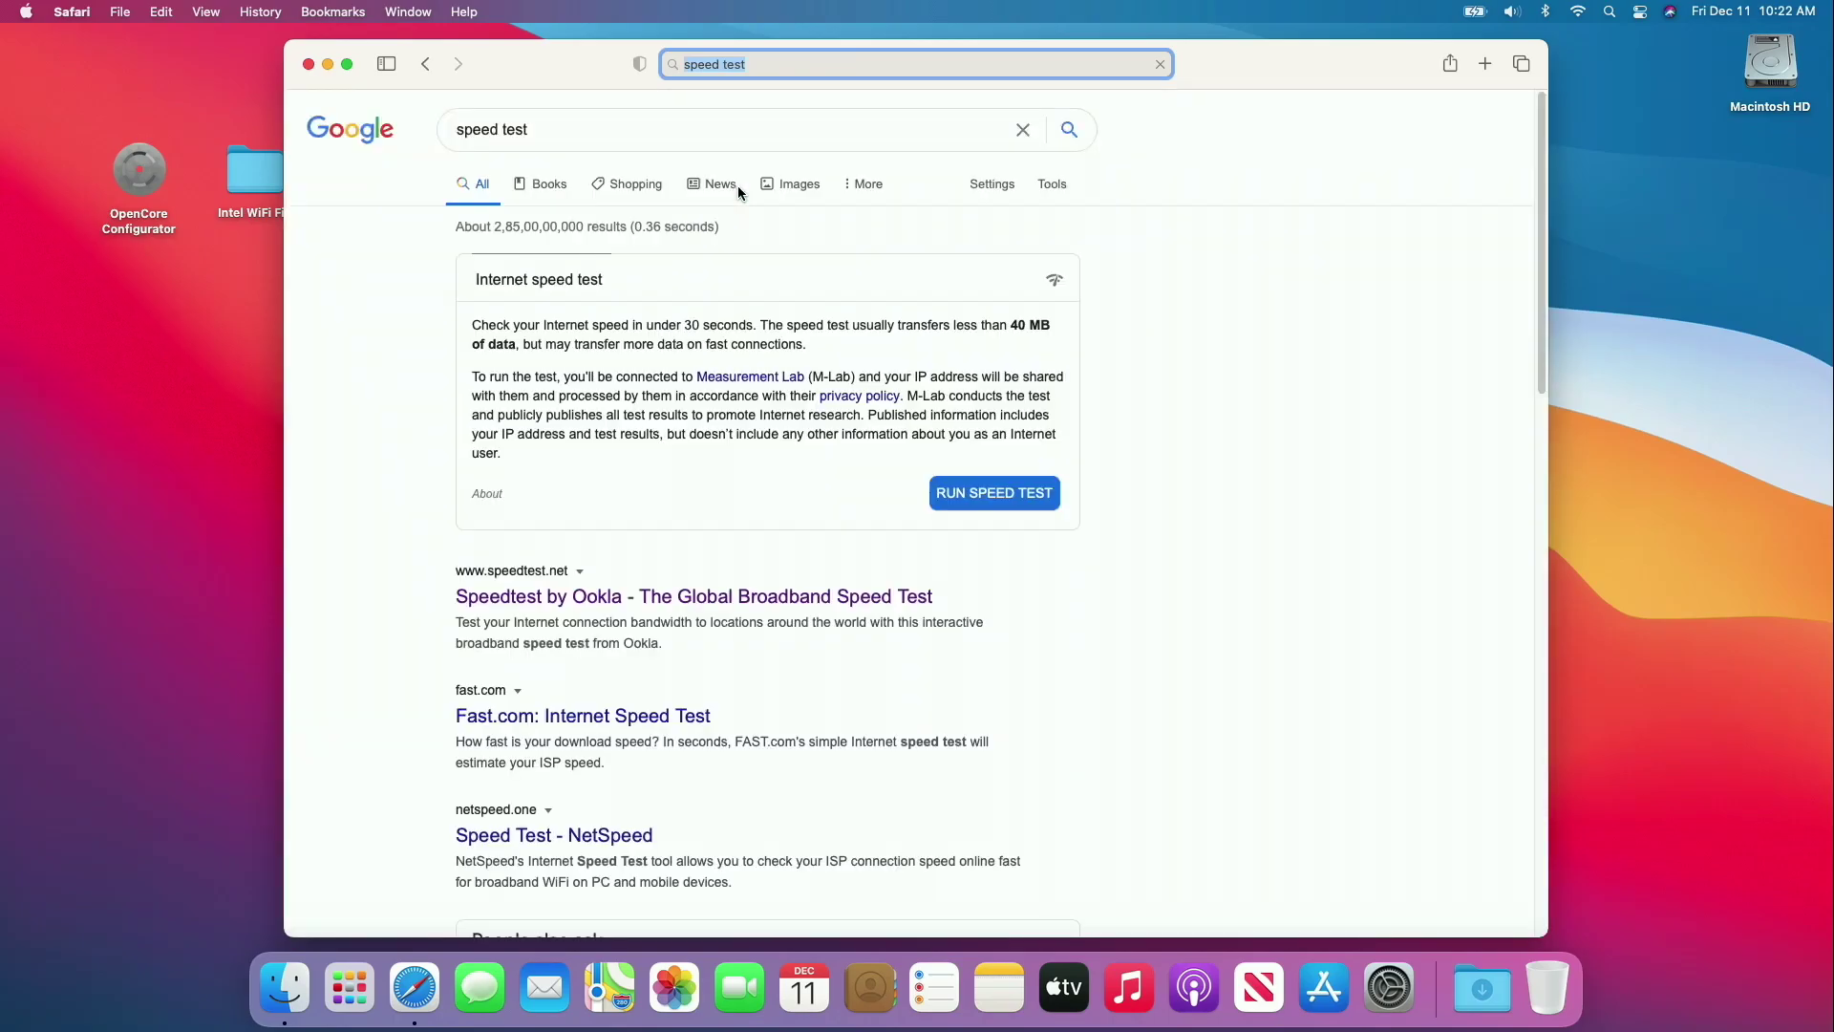
{"action": "left_click", "coordinate": [963, 490]}
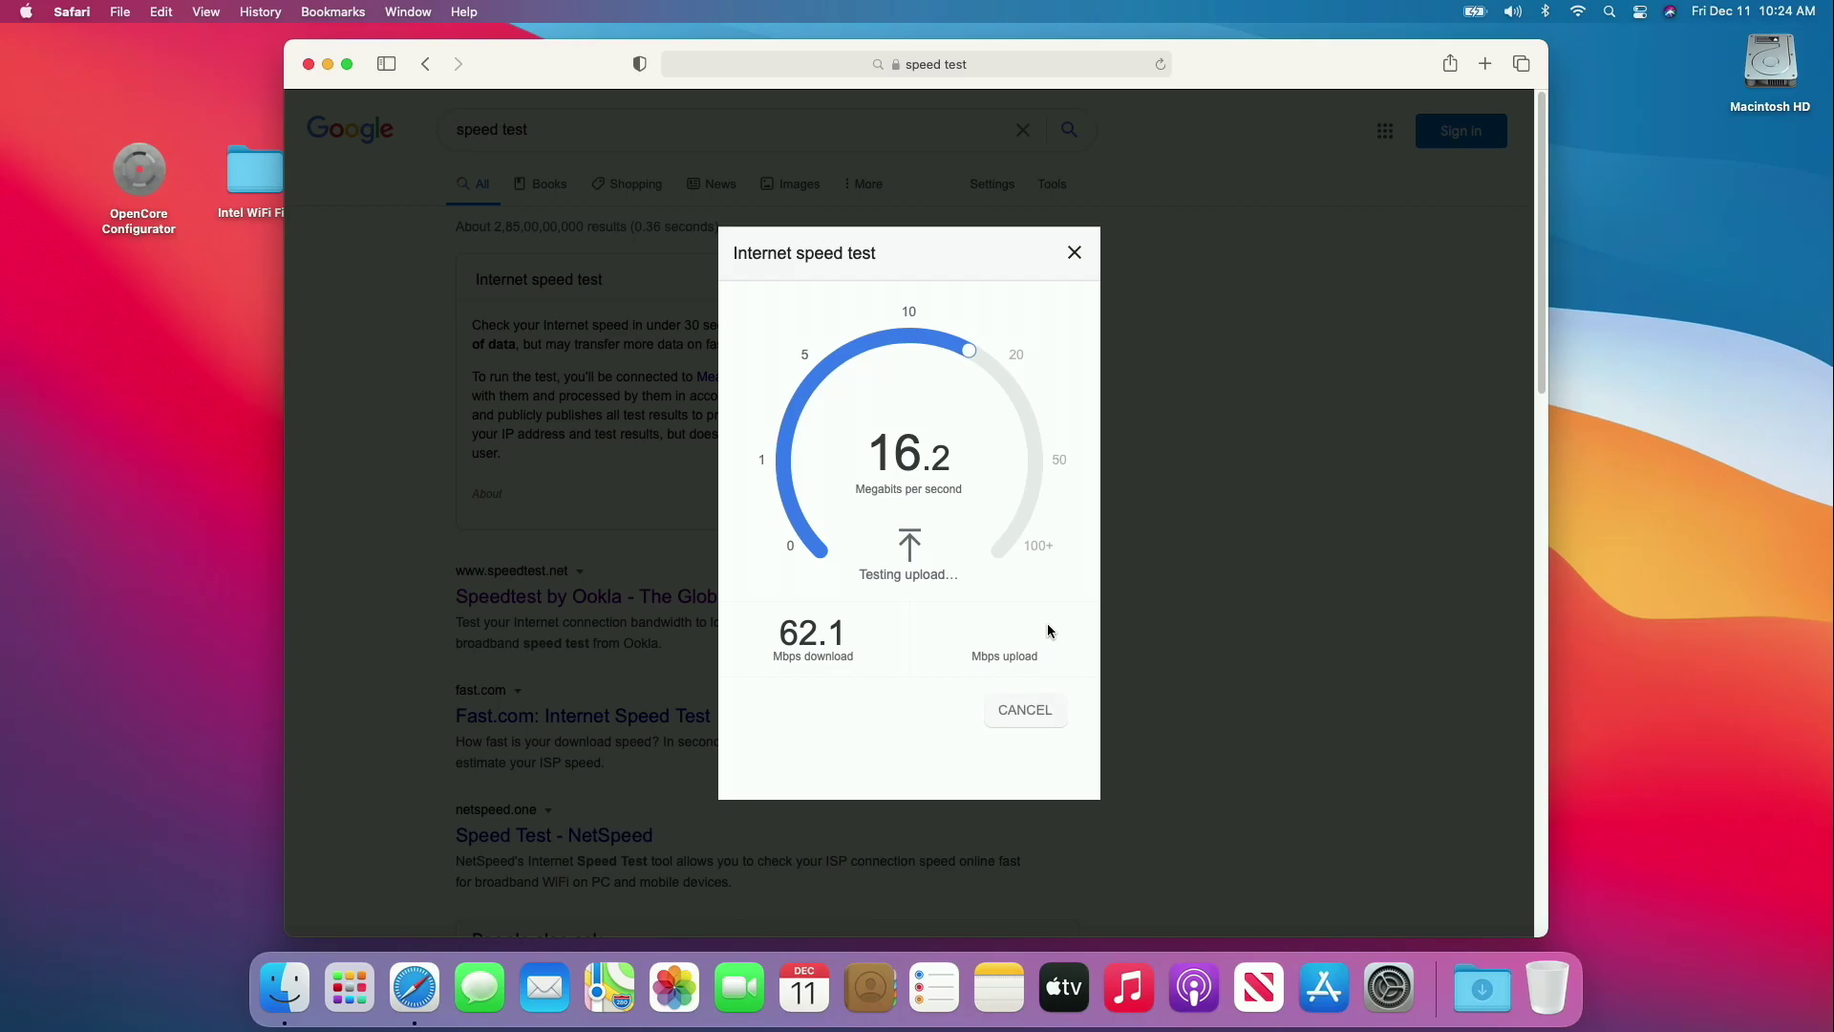
{"action": "left_click", "coordinate": [1074, 251]}
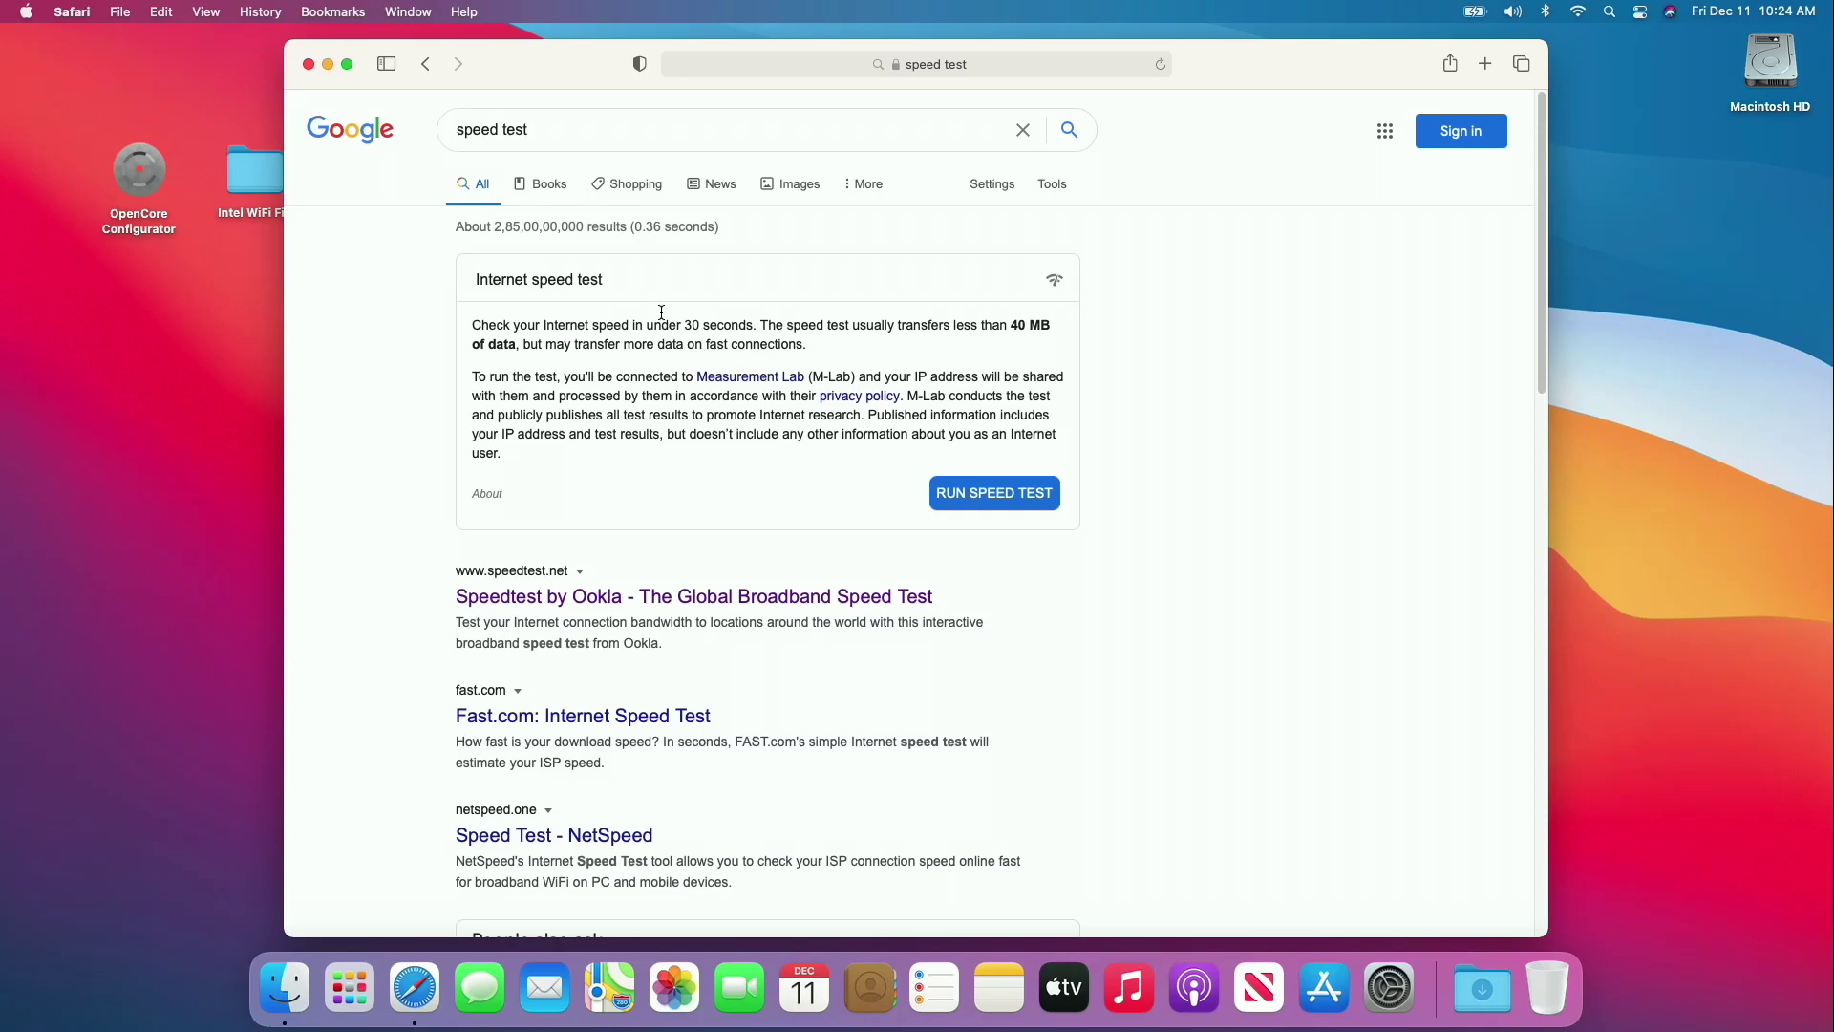
{"action": "left_click", "coordinate": [89, 13]}
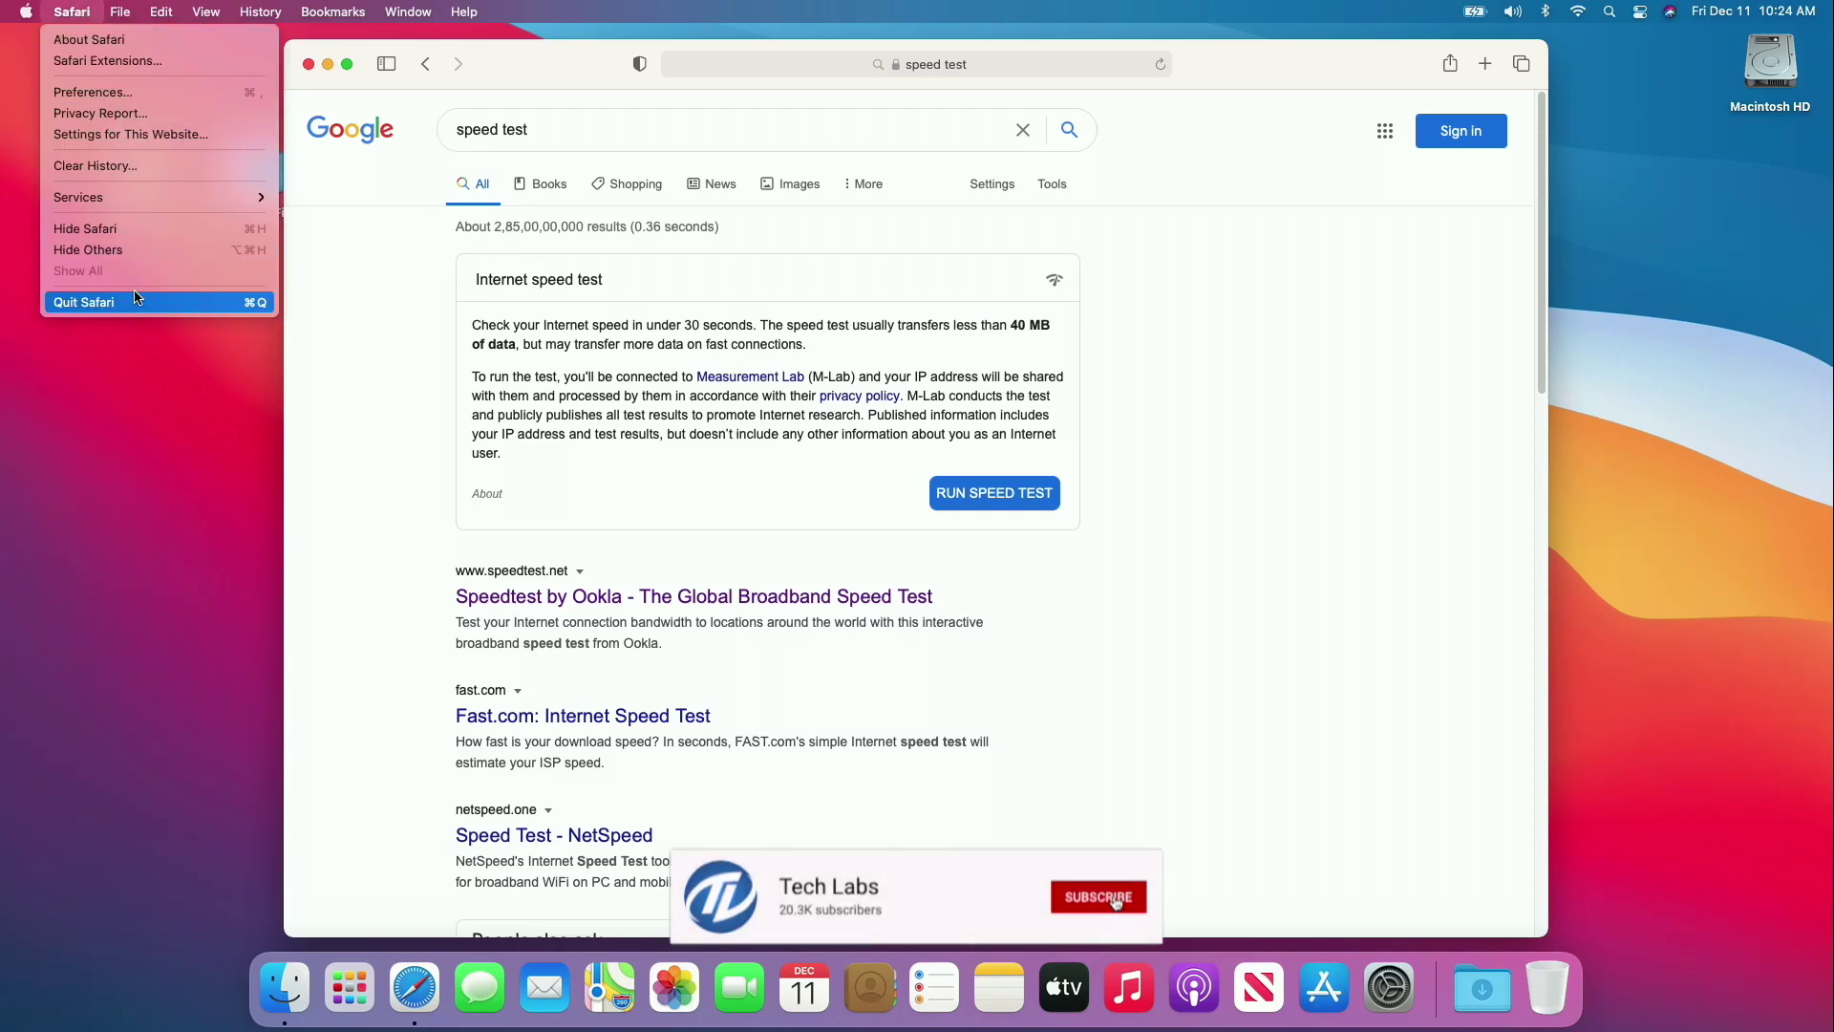
{"action": "left_click", "coordinate": [137, 299]}
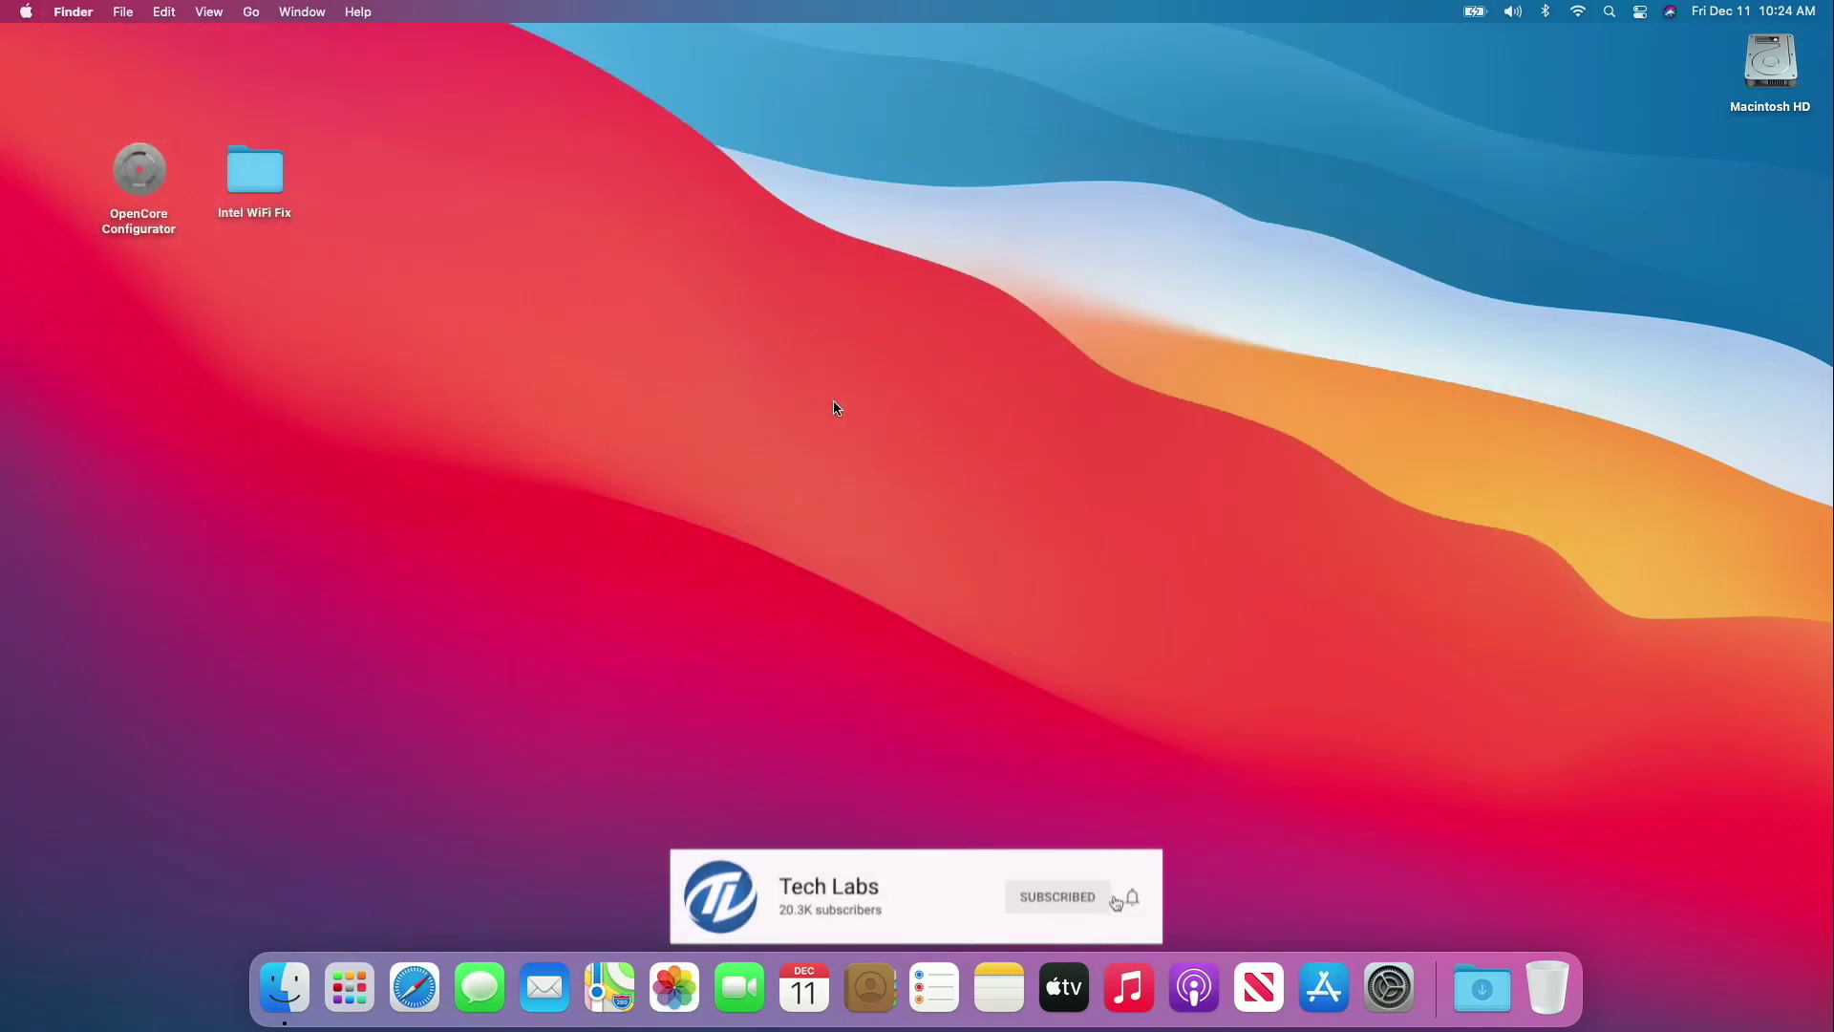